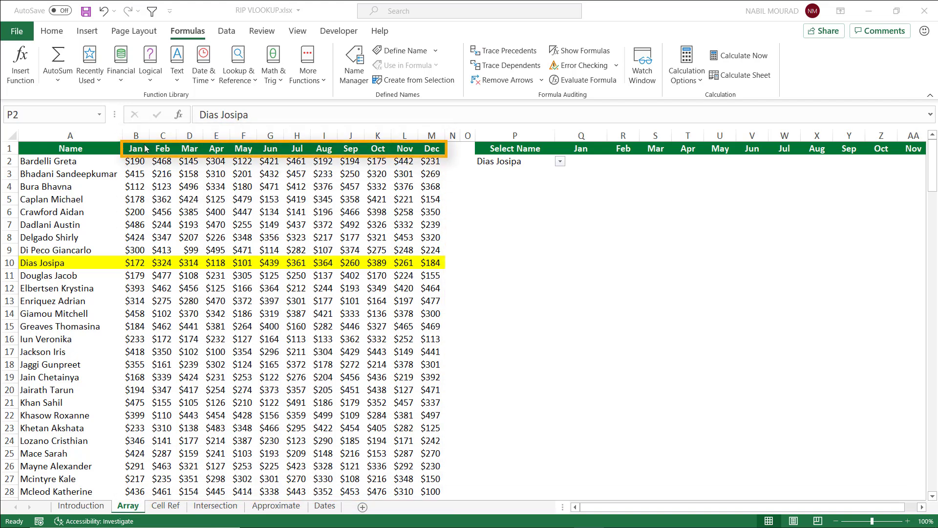
Start a VLOOKUP formula in Q2 under Jan with $P2 as the lookup value, locking only the column.
click(560, 161)
click(512, 162)
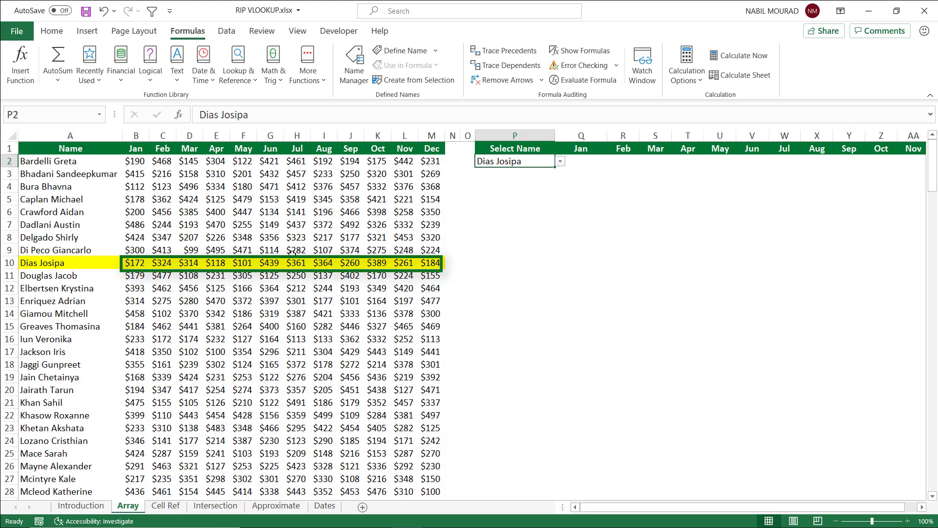
click(586, 162)
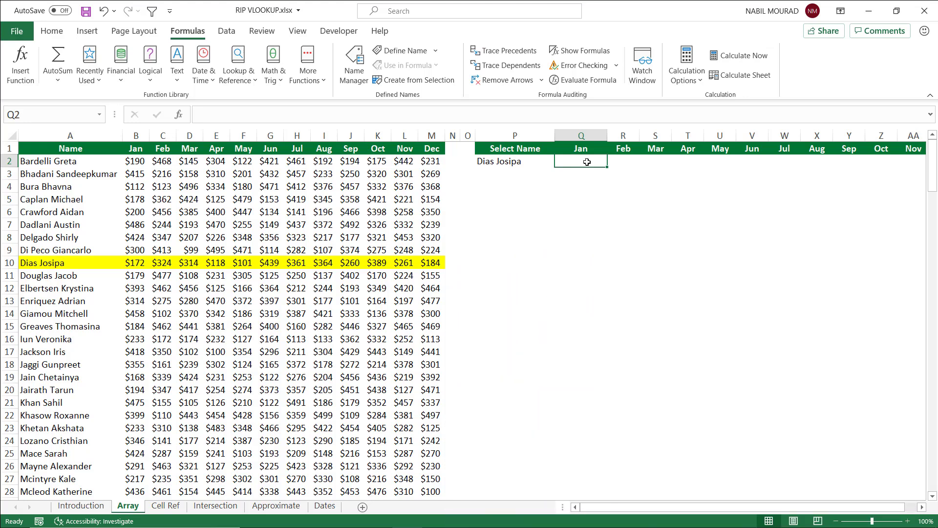
text(=vlook)
key(Tab)
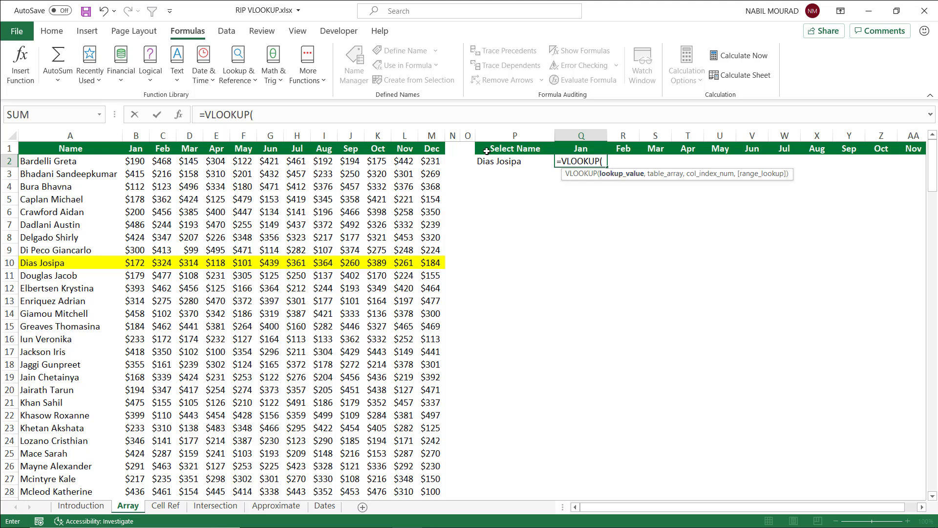
click(498, 162)
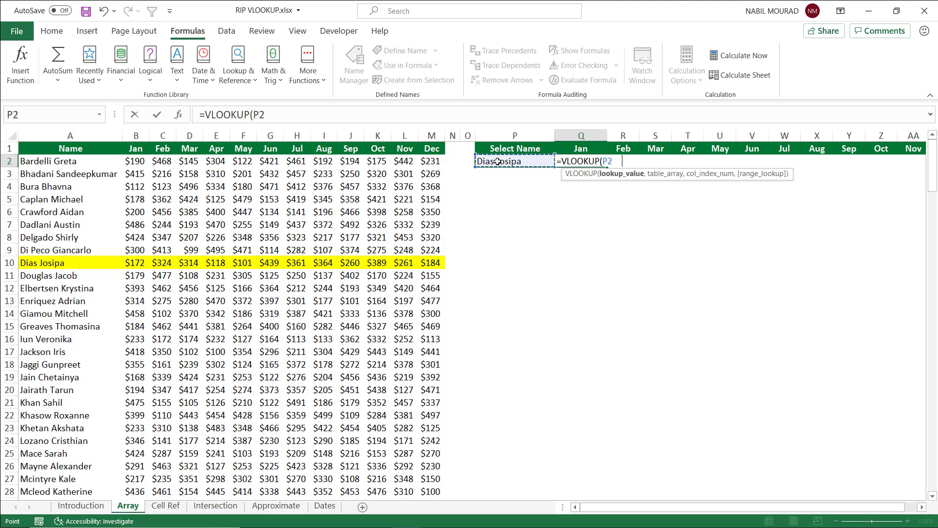
key(F4)
key(F4)
key(F4)
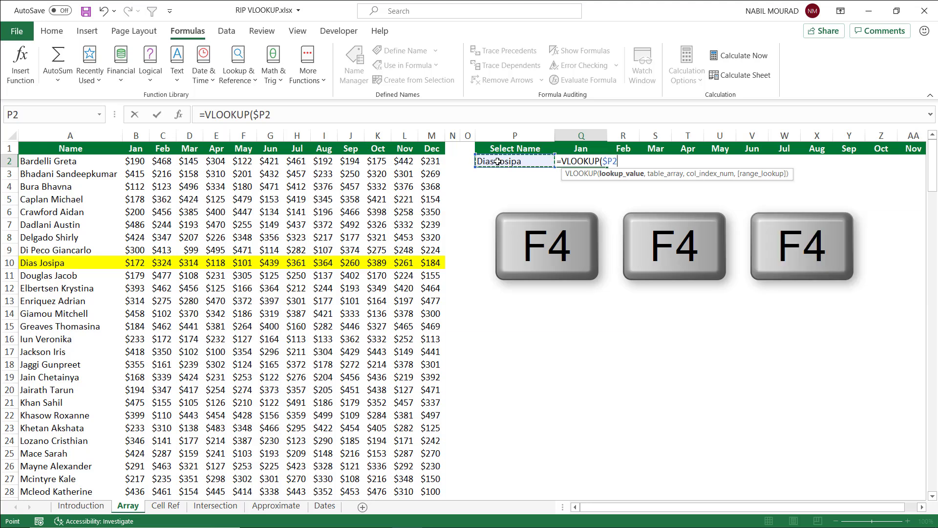
text(,)
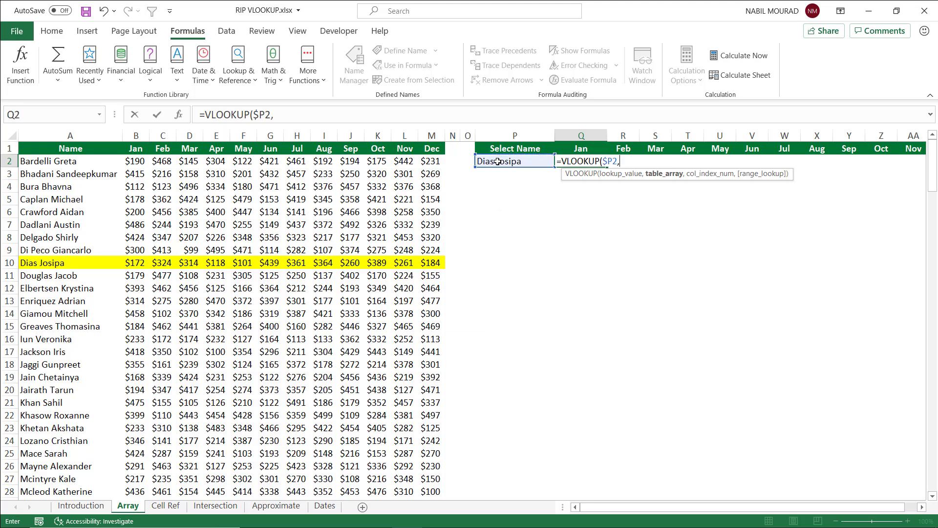
Set the VLOOKUP table array to the full data range $A$2:$M$187 with absolute references.
click(32, 160)
drag(33, 161, 434, 167)
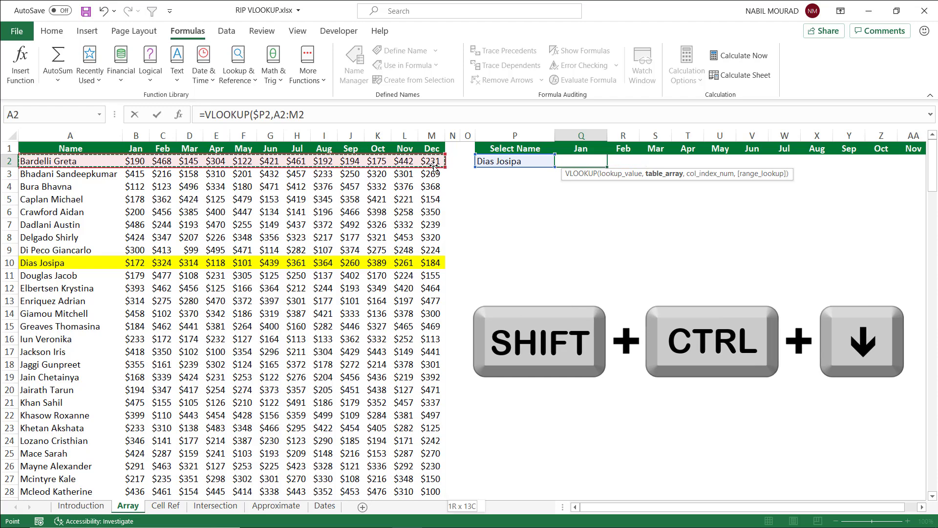
key(ctrl+shift+Down)
key(F4)
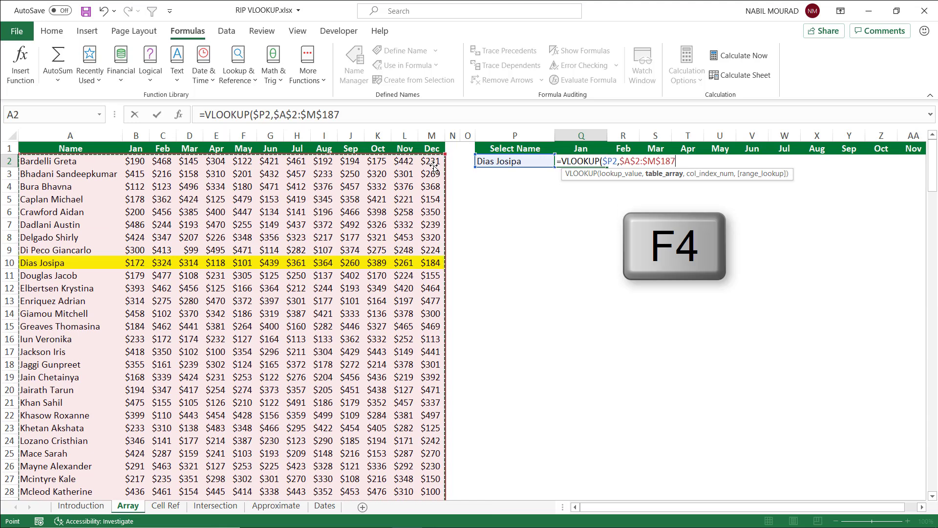
text(,)
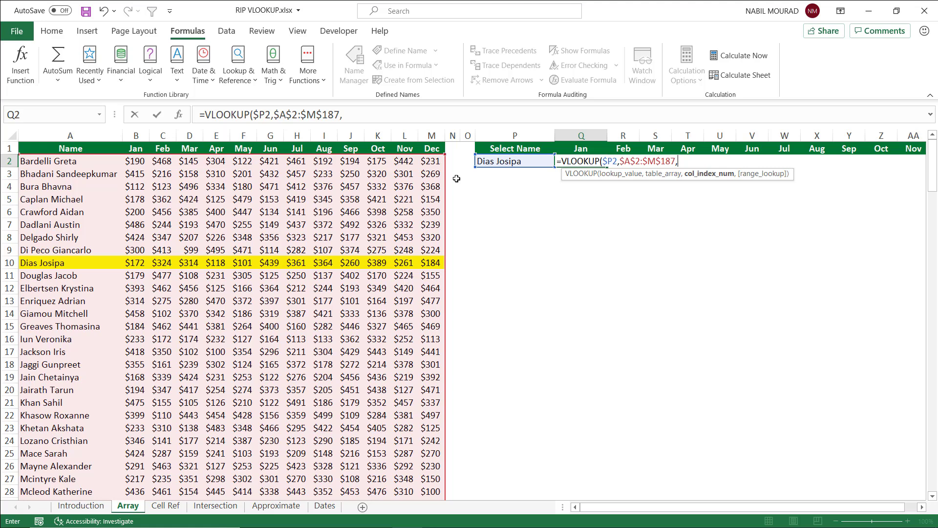
Supply the column index as COLUMNS($N$3:O3), making only the first reference absolute.
text(columns()
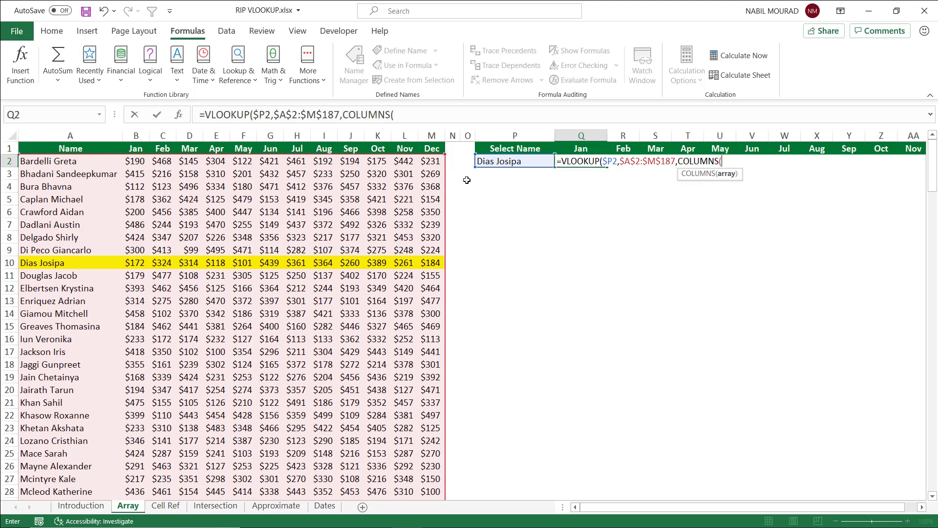
drag(457, 177, 463, 179)
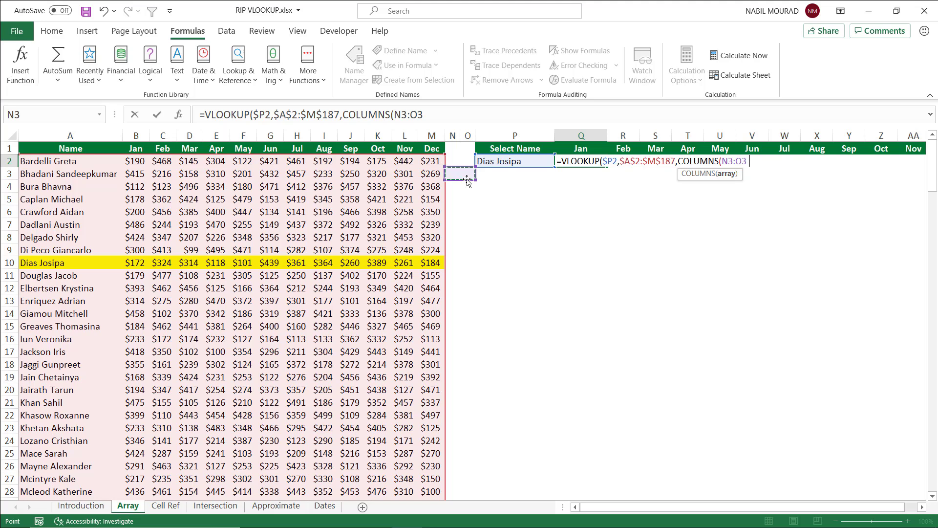
text())
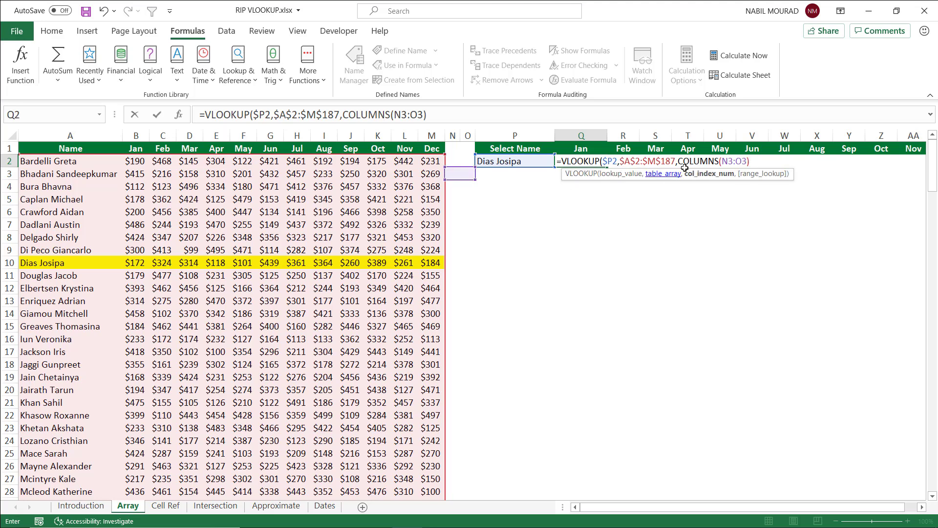
click(728, 162)
key(F4)
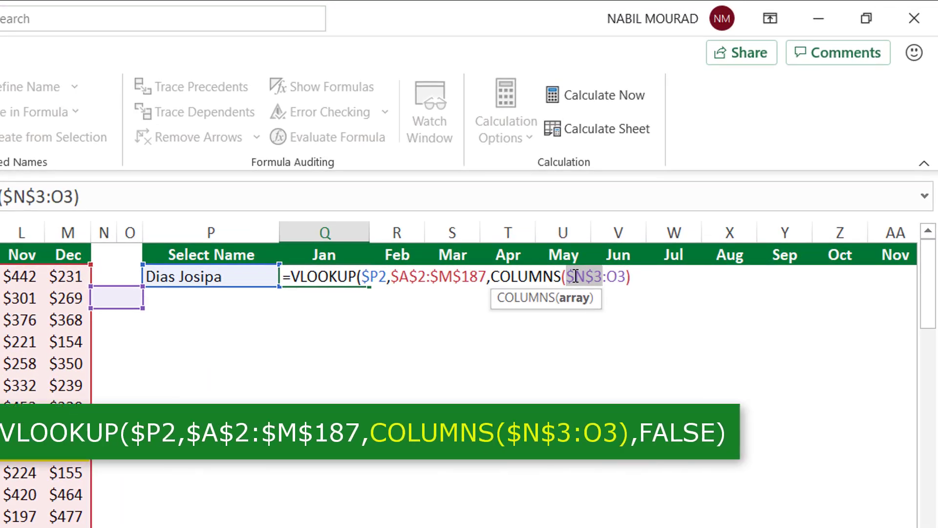
click(638, 274)
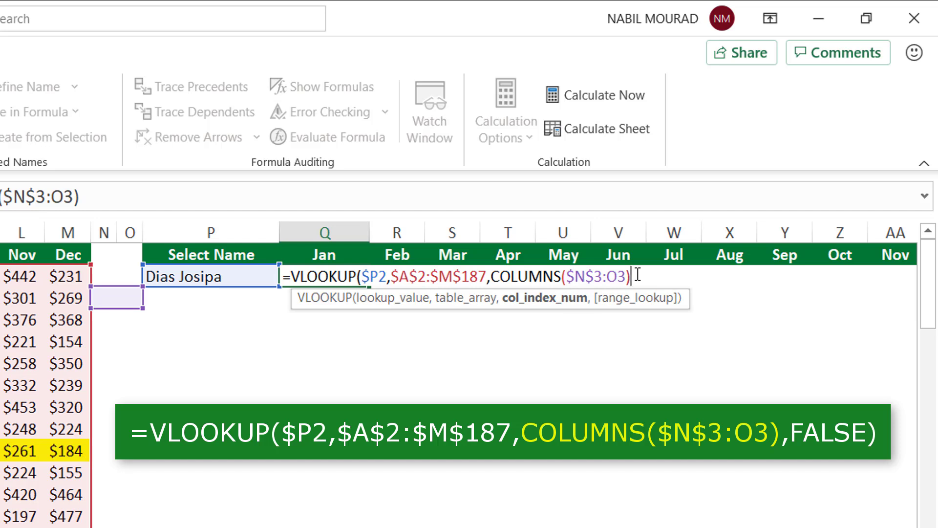
Finish the VLOOKUP in Q2 with 0 for an exact match and fill it across to the Dec column, AB2.
text(,)
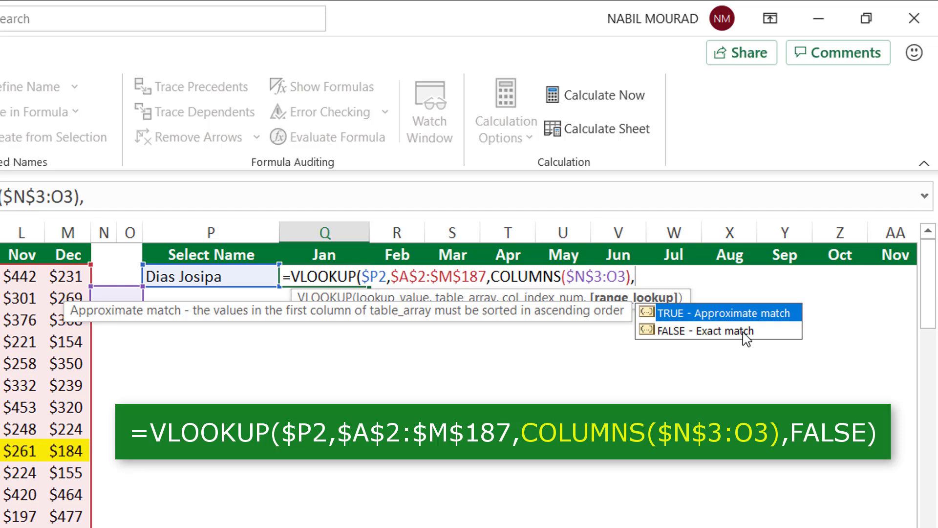
text(0))
key(ctrl+Return)
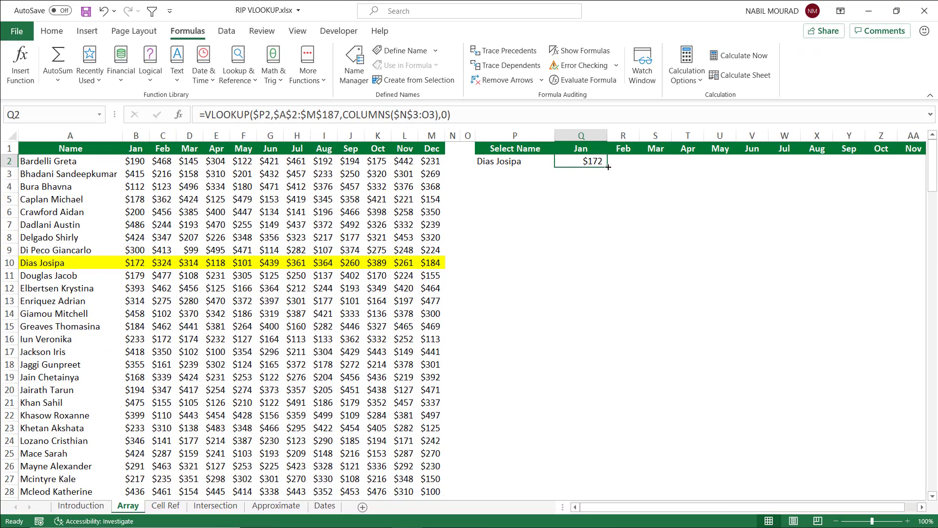
drag(608, 167, 853, 167)
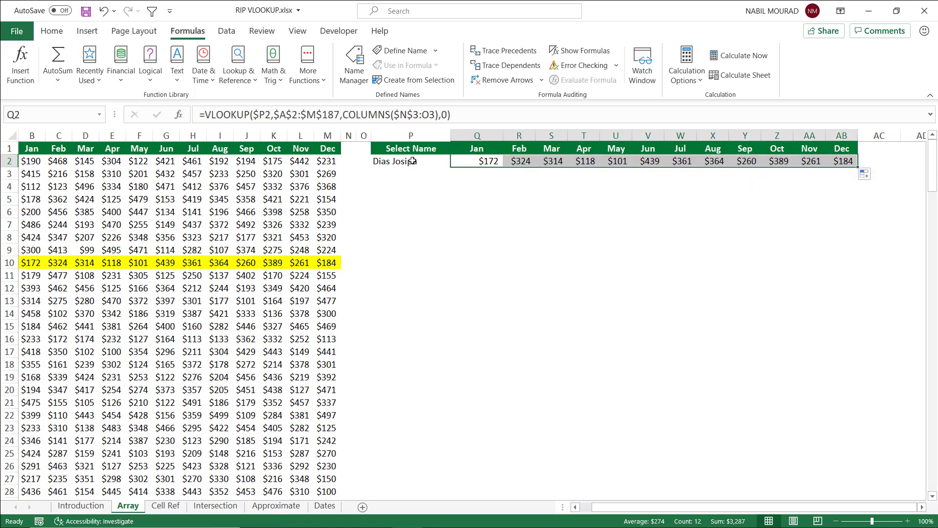
Choose the name listed in A6 as the Select Name value in P2.
click(560, 162)
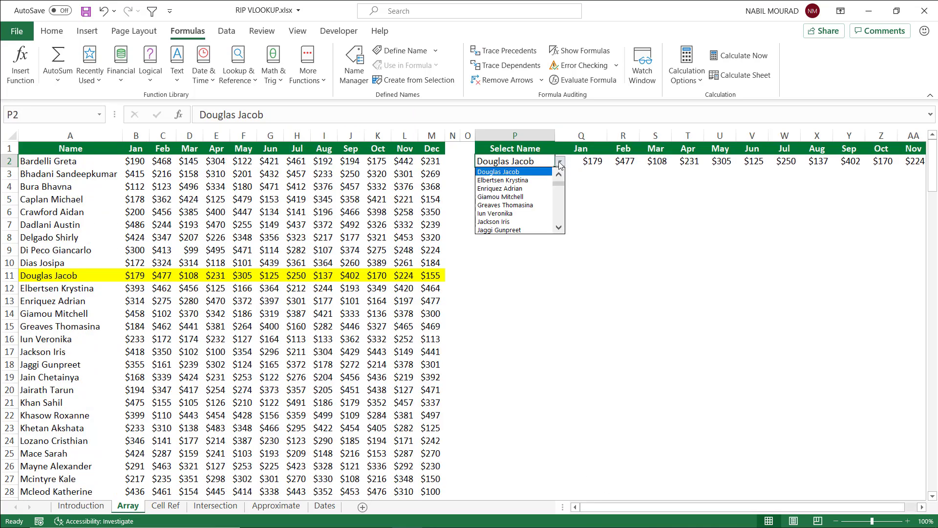
click(559, 174)
click(559, 174)
click(560, 174)
click(559, 174)
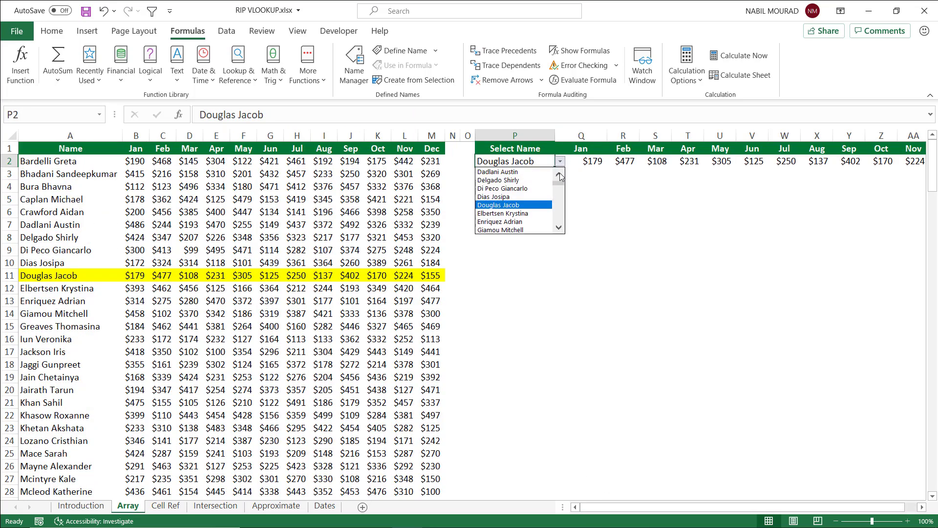
click(559, 174)
click(559, 174)
click(521, 180)
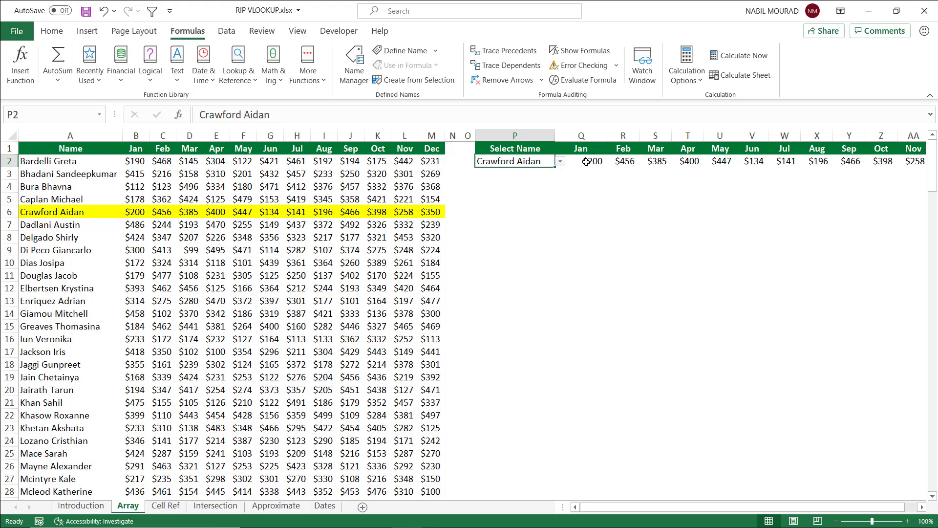
Clear the lookup formulas from Q2:AB2 and return to cell Q2.
drag(586, 161, 841, 156)
key(Delete)
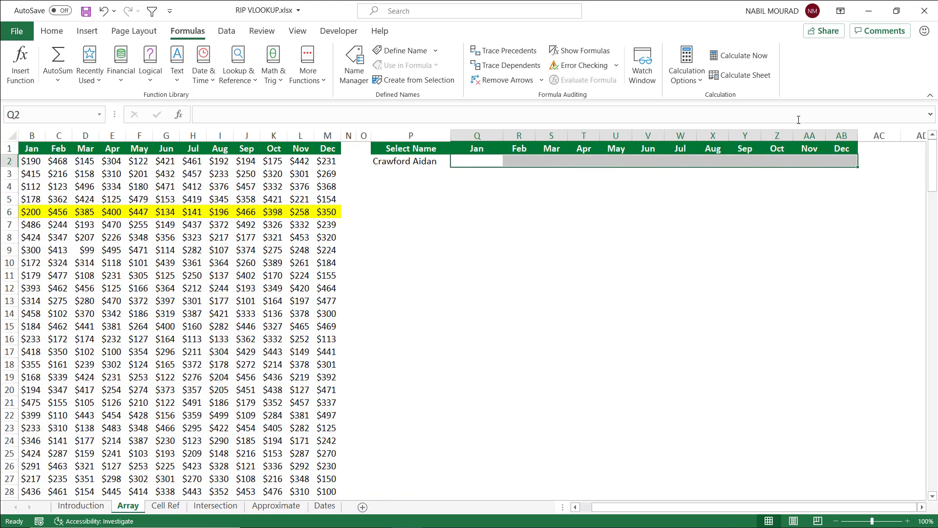
click(482, 163)
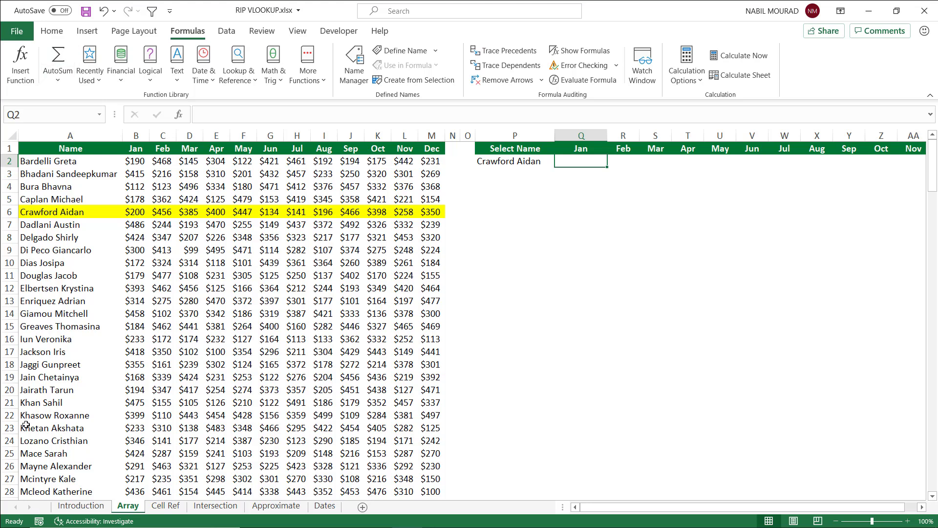
Create a named range from the Name column, A1:A187, using the top row as the name.
click(70, 147)
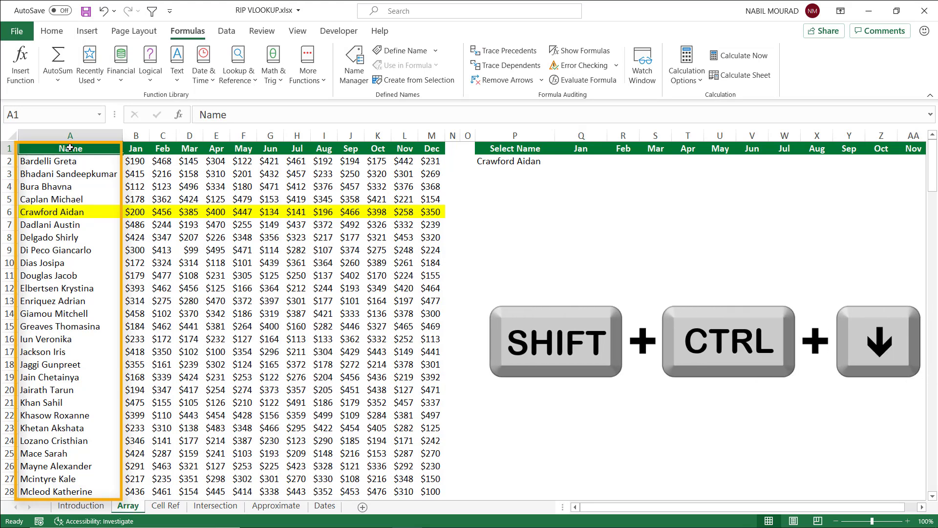
key(ctrl+shift+Down)
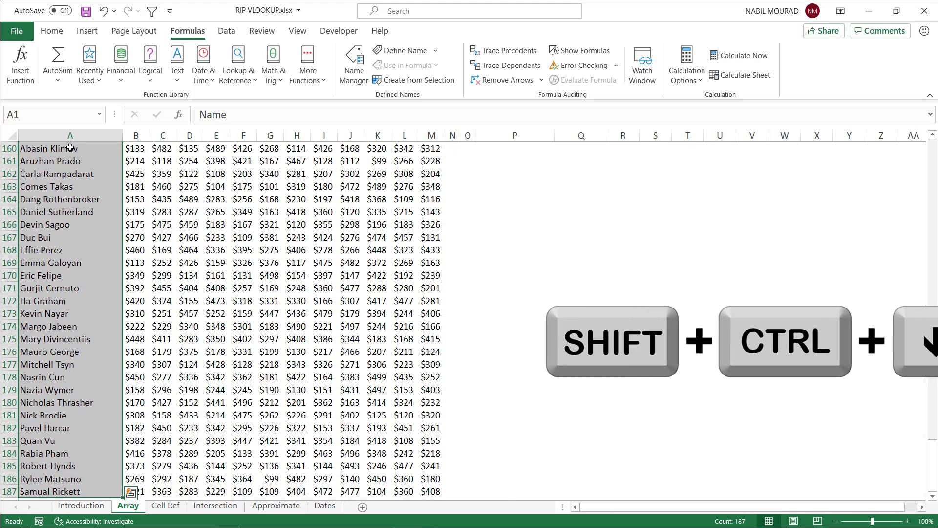
scroll(70, 147, up, 20)
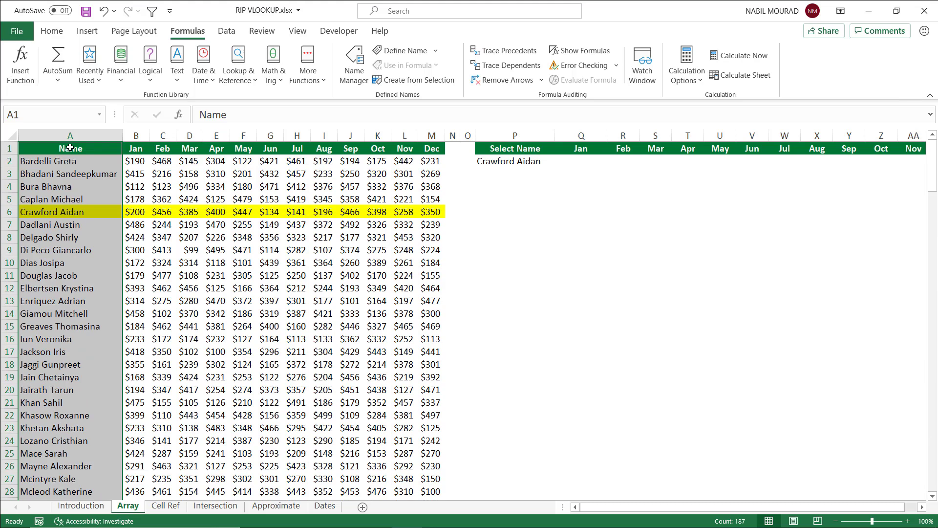
key(ctrl+shift+F3)
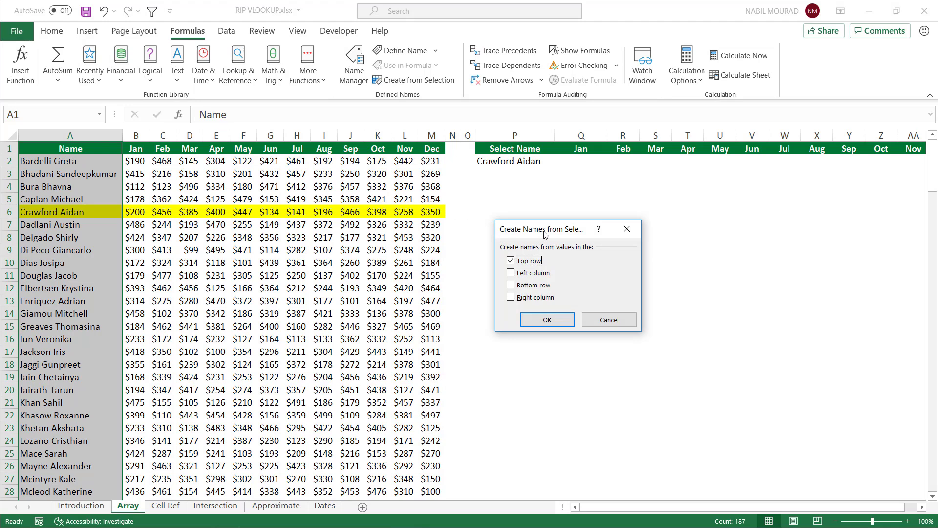
drag(543, 230, 433, 232)
drag(326, 241, 399, 243)
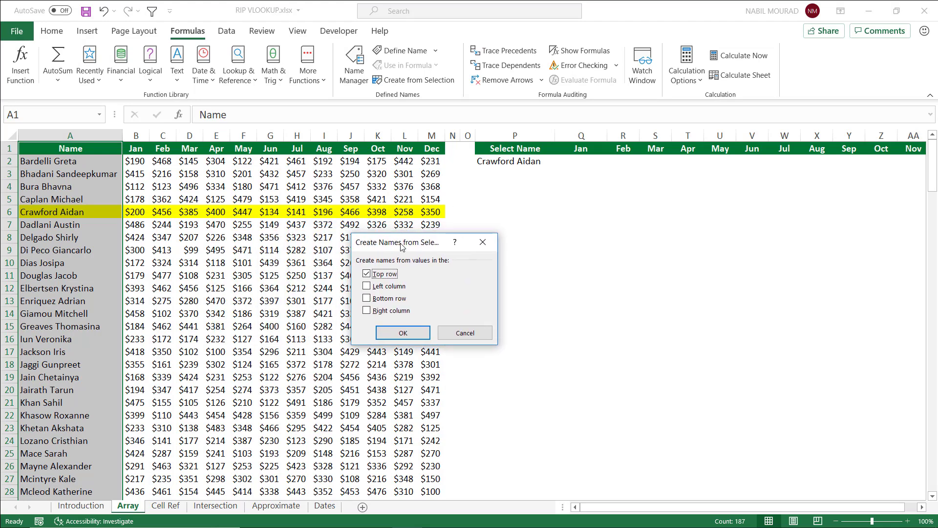
click(403, 333)
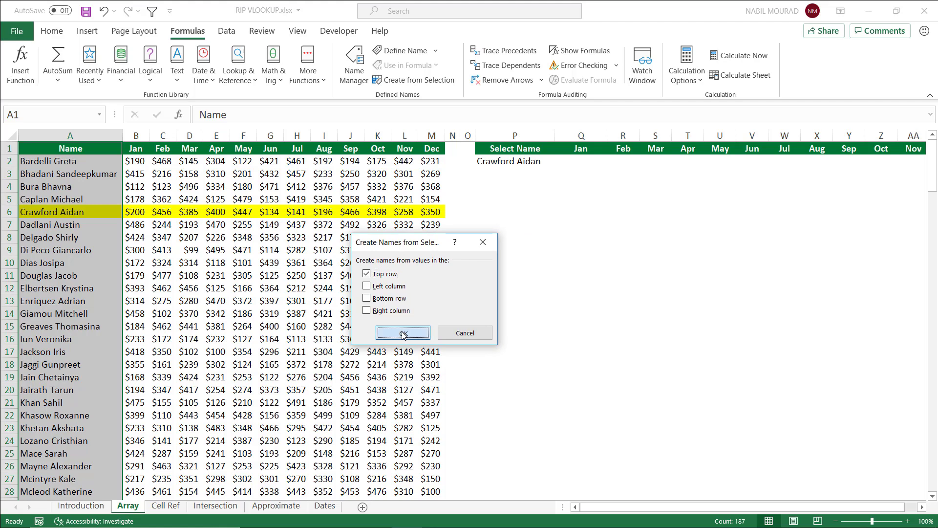
Go to the named range Name to check which cells it covers.
click(572, 162)
click(84, 115)
click(102, 115)
click(55, 132)
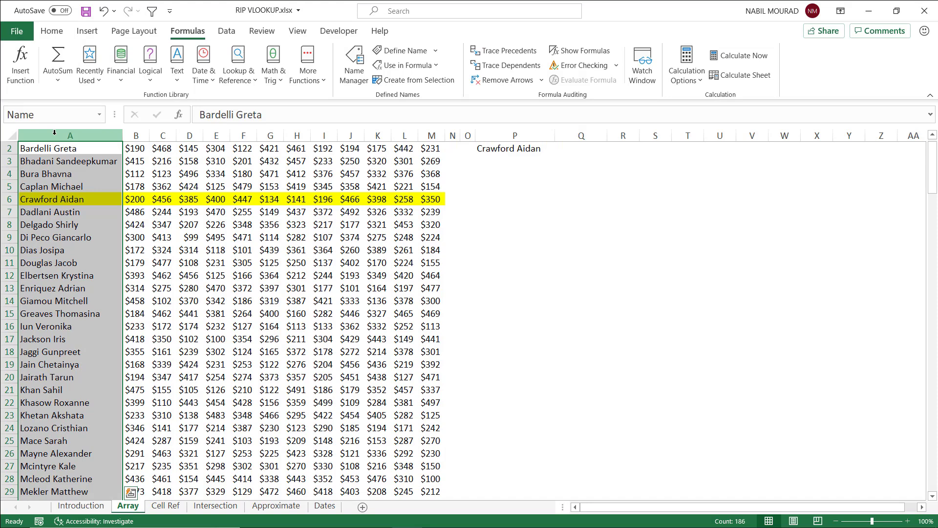
scroll(92, 127, up, 1)
Start an XLOOKUP formula in Q2 with P2 as the lookup value and the named range Name as the lookup array.
click(582, 161)
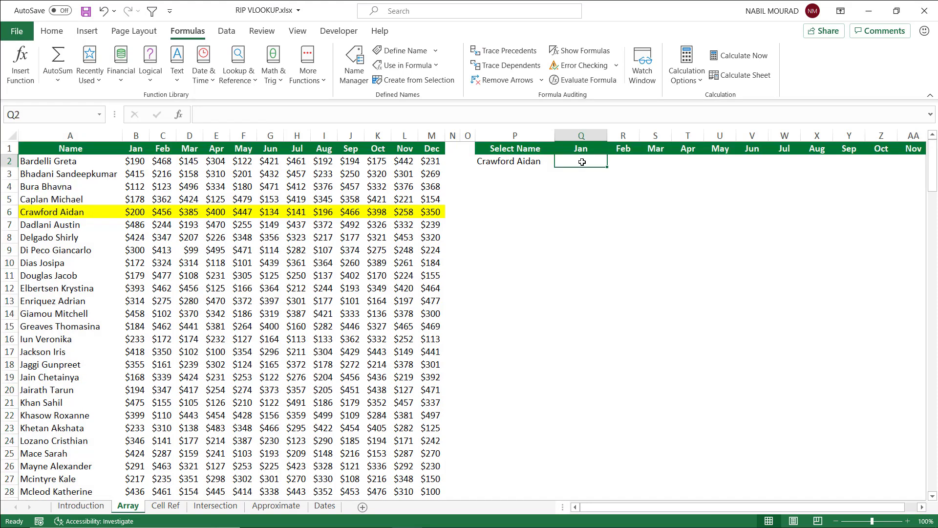
text(=)
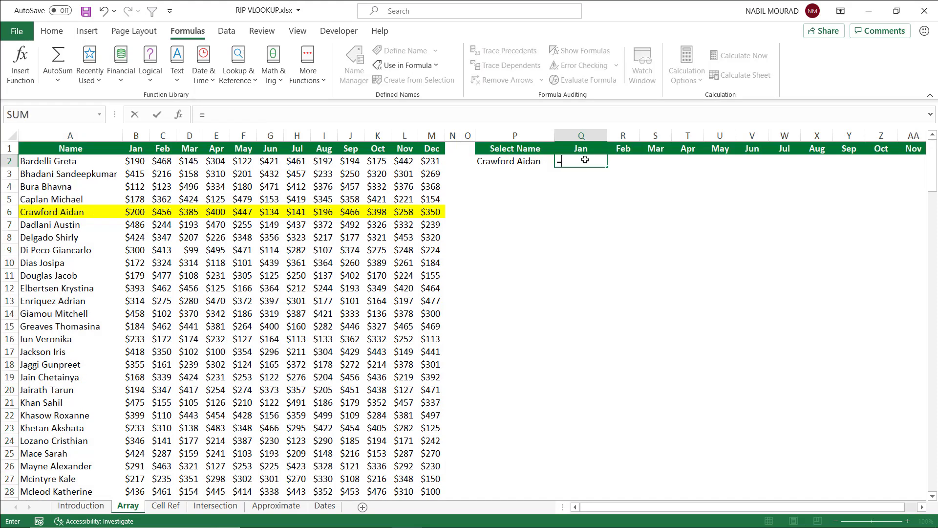
text(xl)
key(Tab)
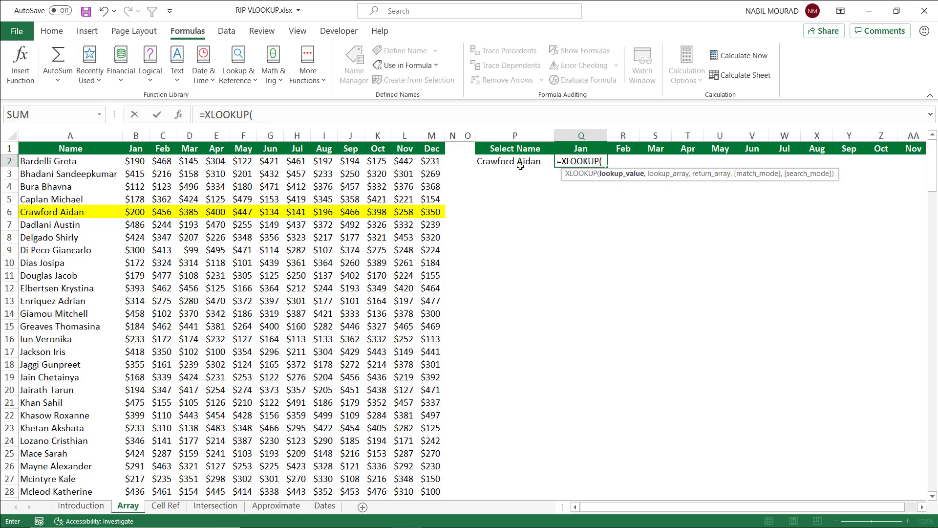
click(494, 159)
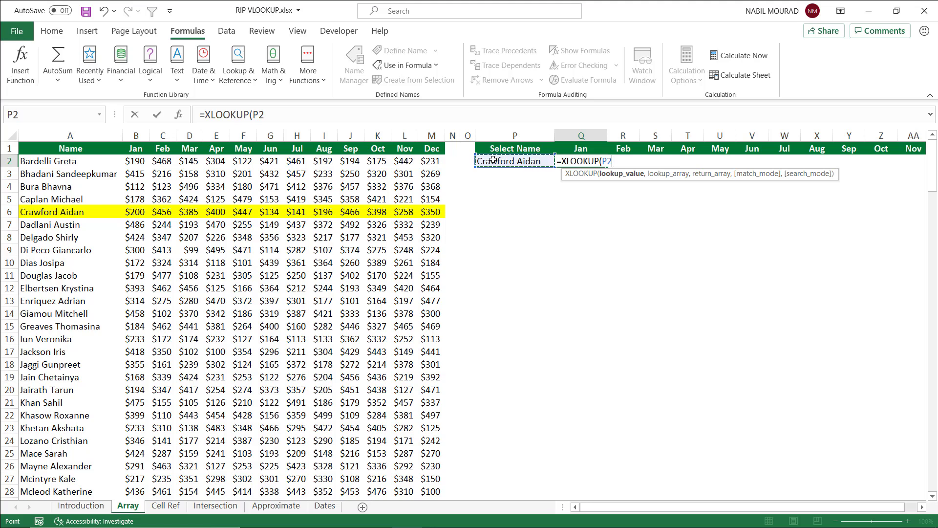
text(,)
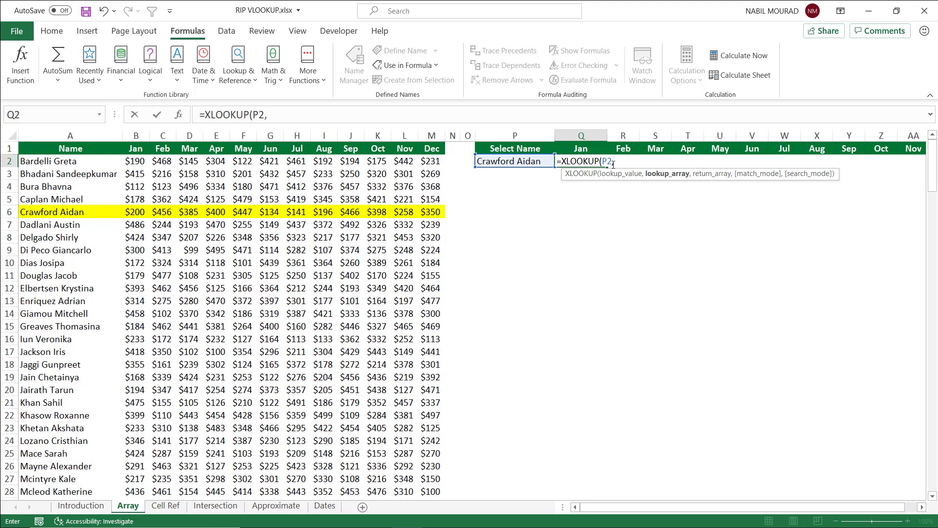
text(na)
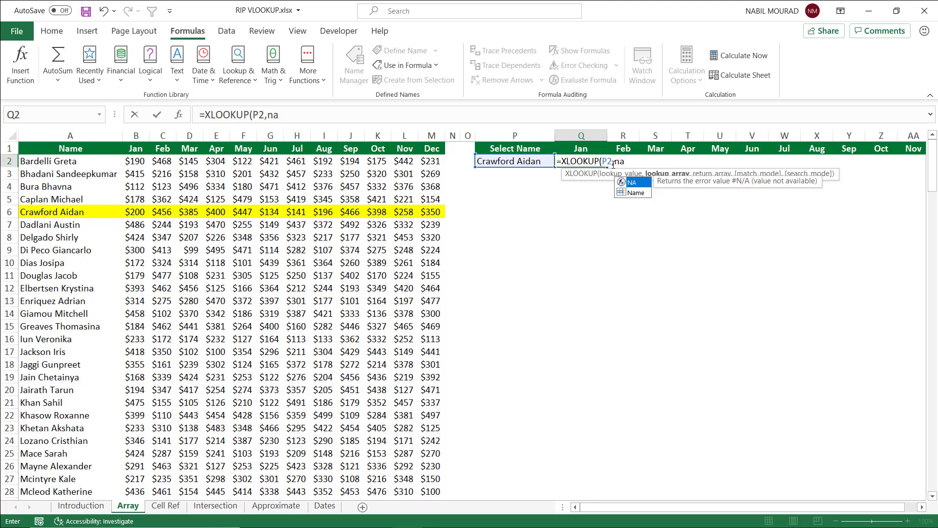
text(m)
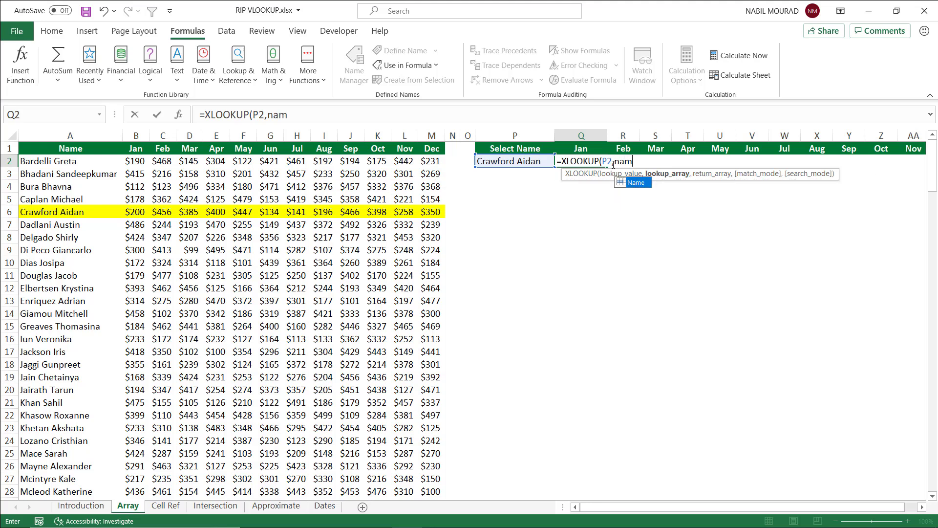
key(Tab)
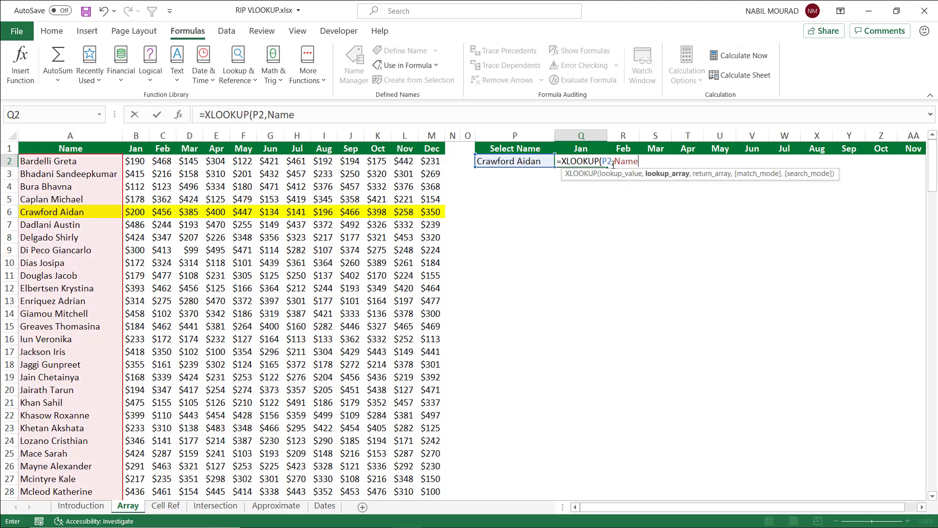
text(,)
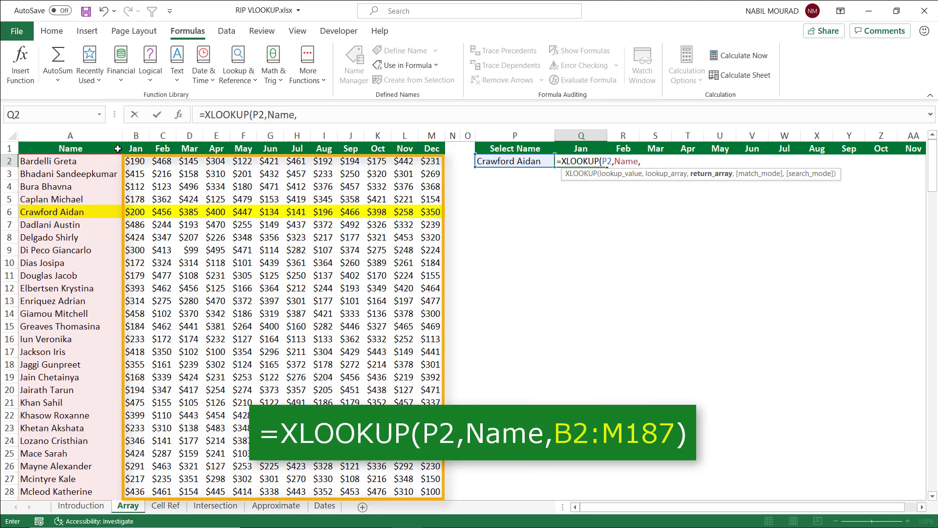
Complete the Q2 XLOOKUP formula with B2:M187 as the return array and enter it.
drag(128, 163, 427, 167)
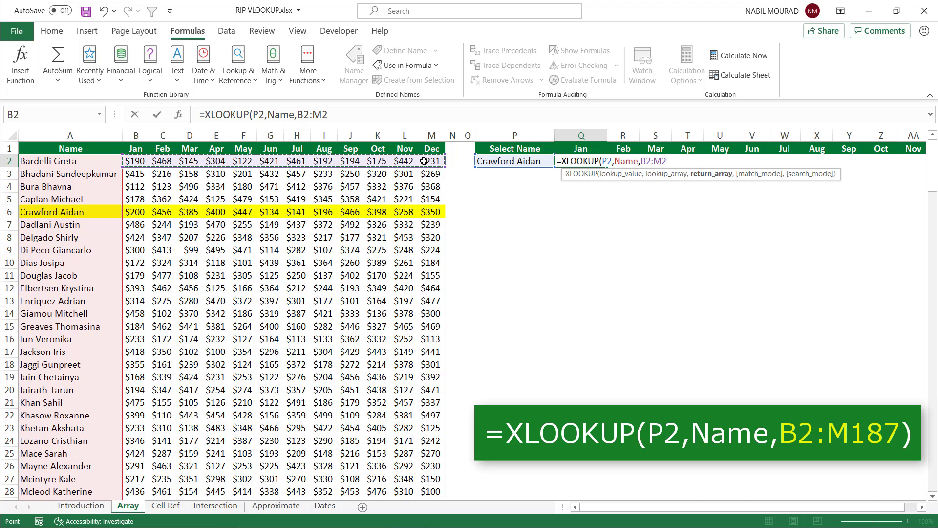
key(ctrl+shift+Down)
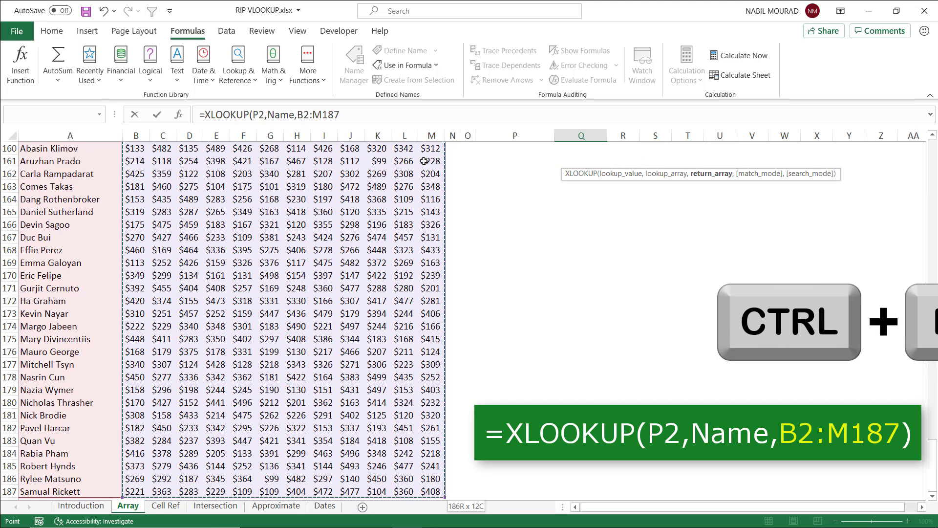
key(ctrl+BackSpace)
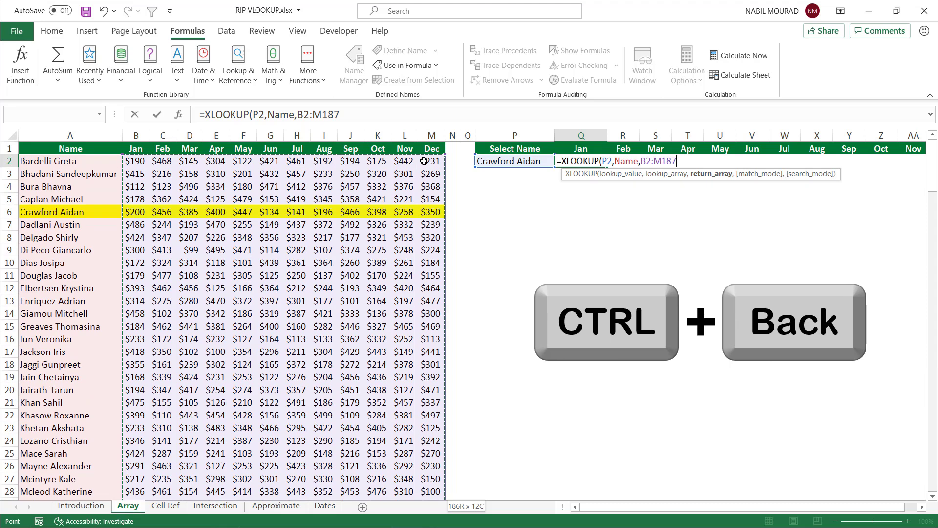
text())
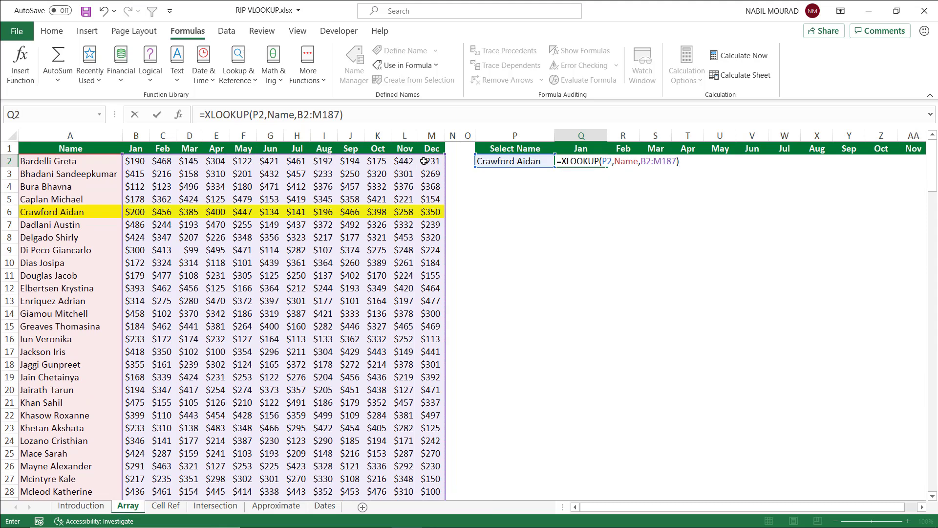
key(Return)
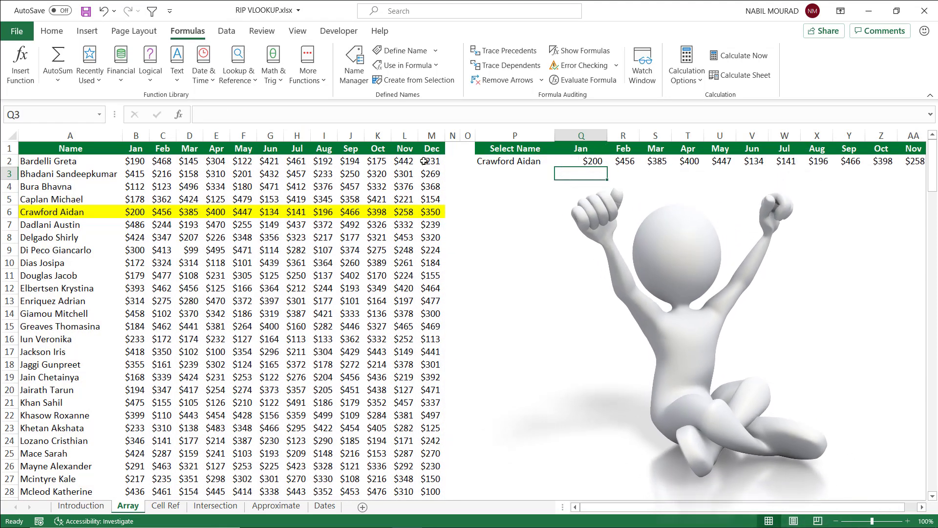
Choose the name listed in A10 as the Select Name value in P2.
click(509, 161)
click(560, 161)
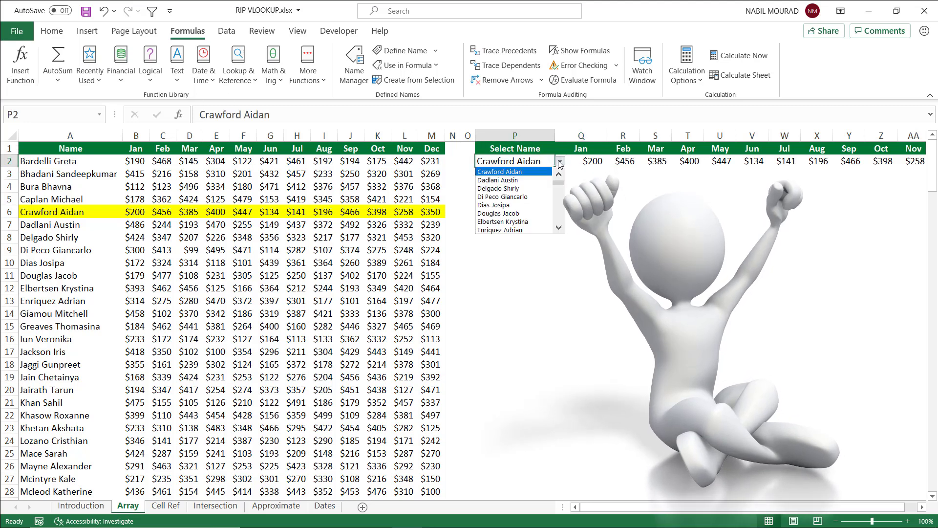
click(493, 205)
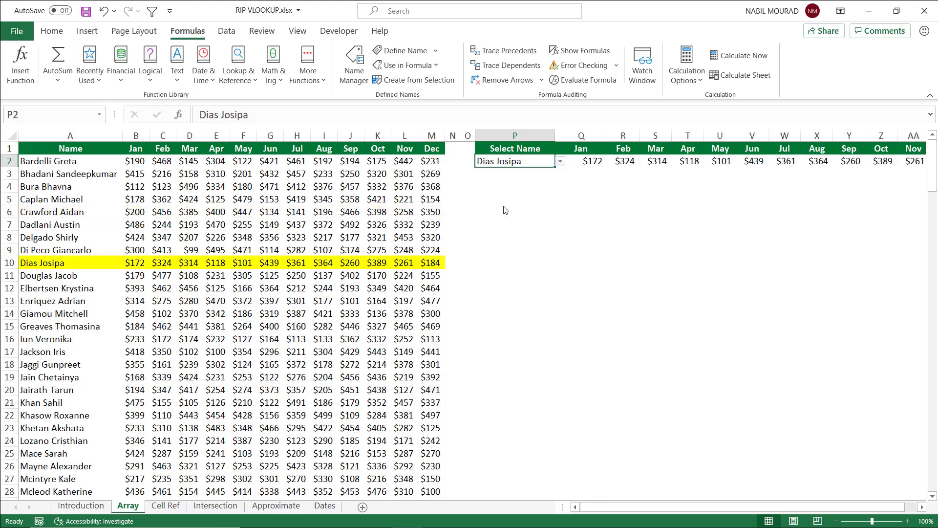
Inspect the XLOOKUP formula in Q2 and in the spilled May cell, U2.
click(923, 509)
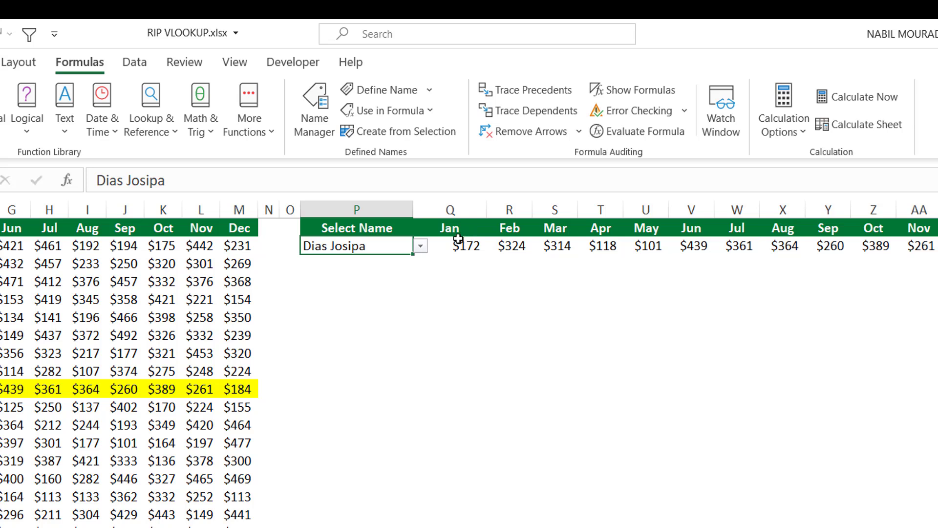
click(453, 242)
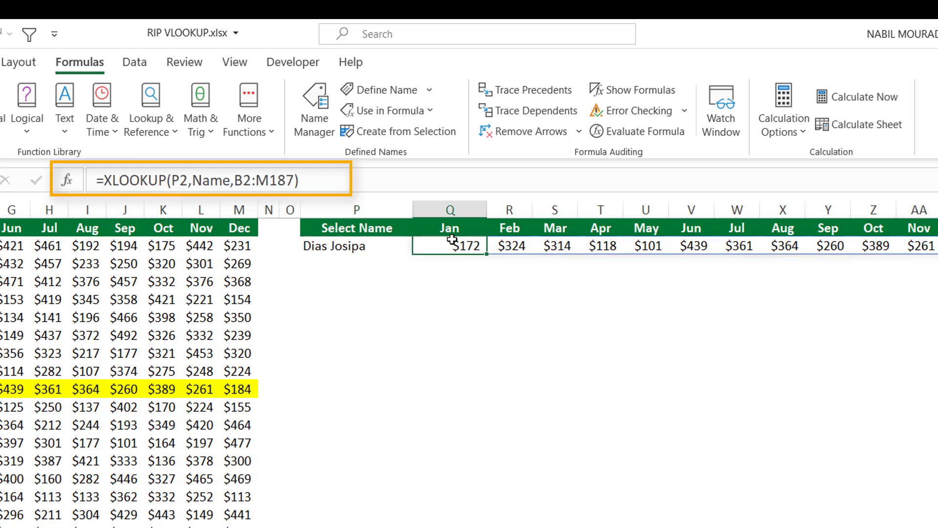
click(652, 246)
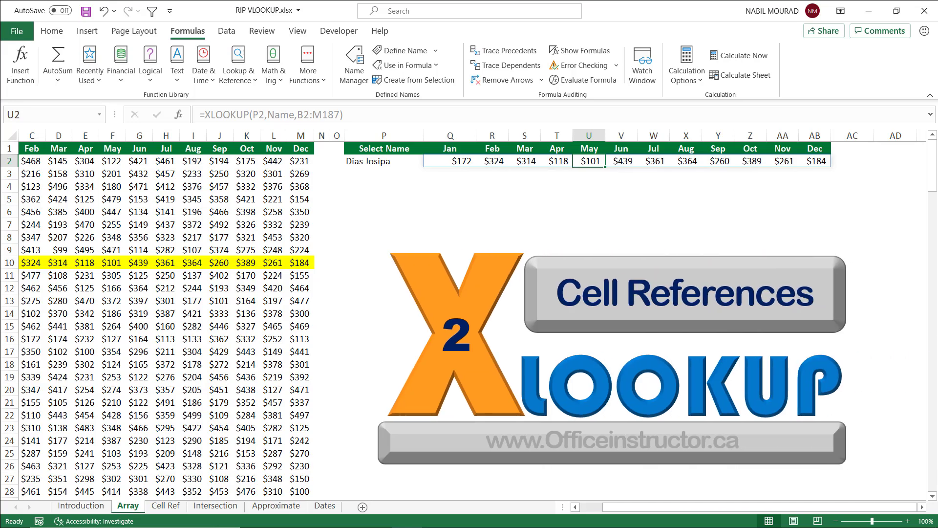
On the Cell Ref sheet, create a named range from the Client column, A1:A187, using the top row as the name.
click(163, 508)
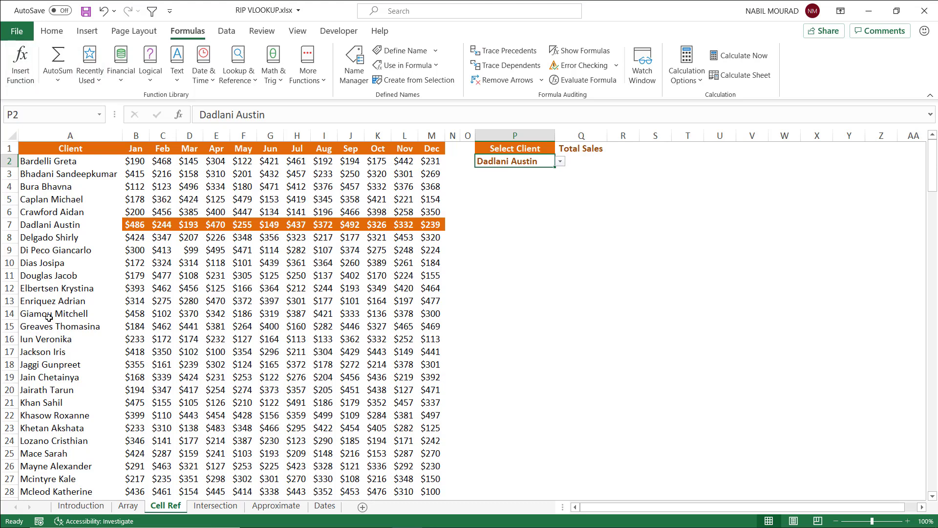
click(74, 147)
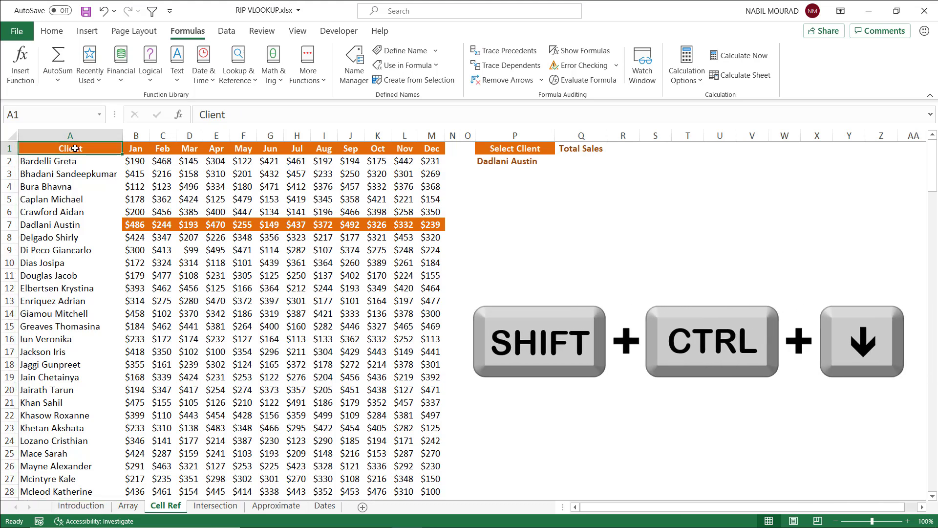
key(ctrl+shift+Down)
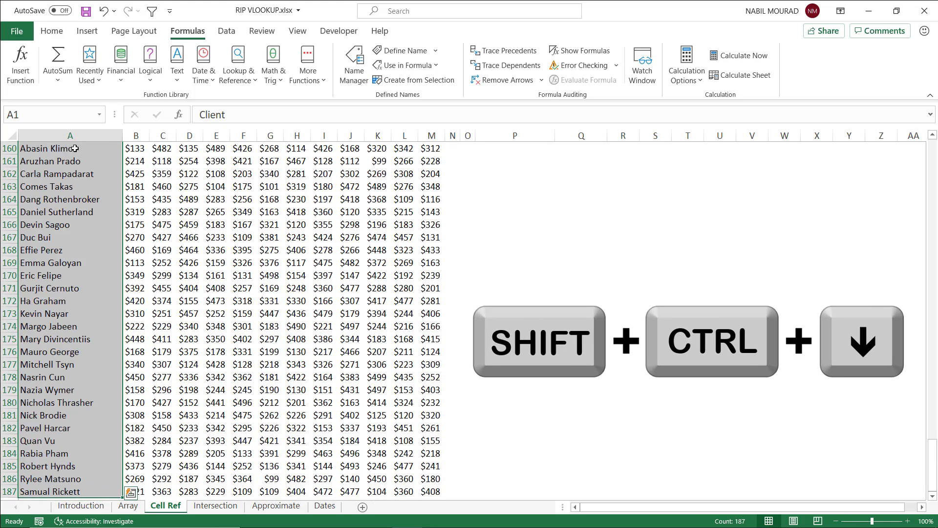
key(ctrl+shift+F3)
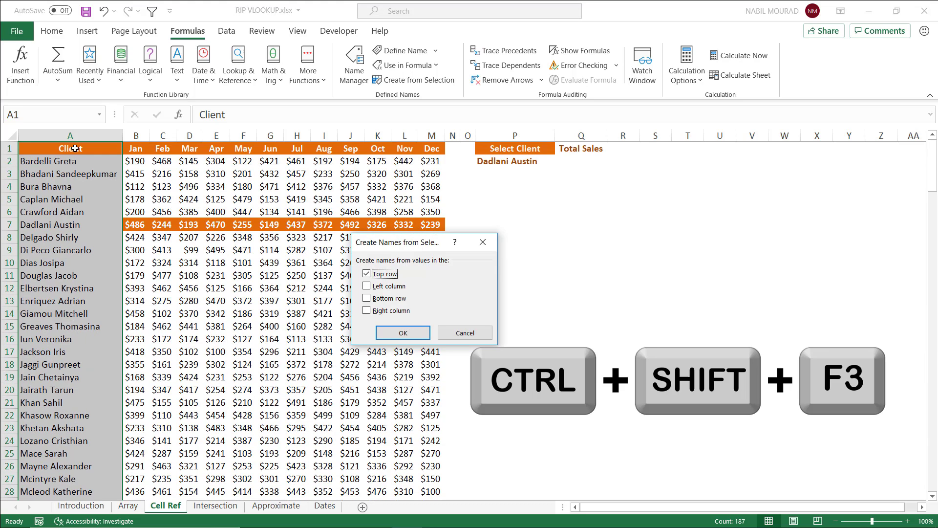
click(403, 333)
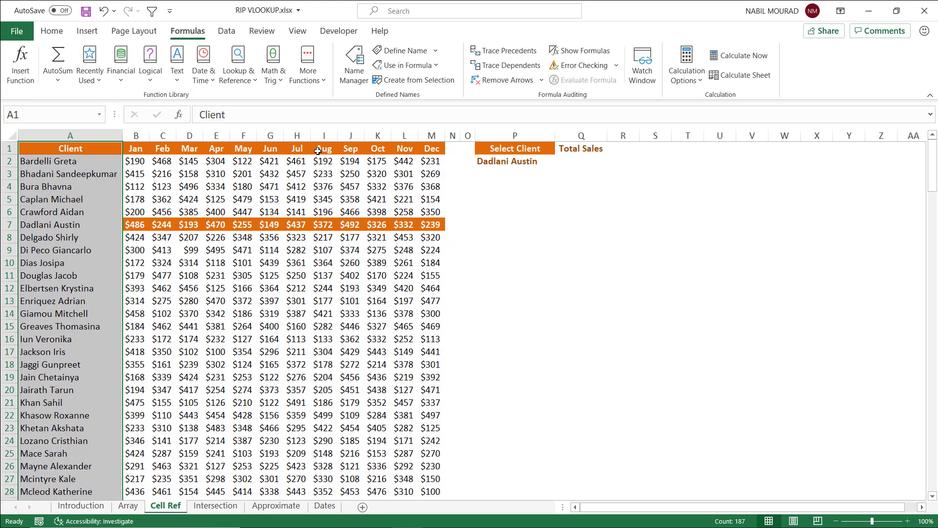
Check the Select Client drop-down list in P2 and the sum of the highlighted client's monthly sales in B7:M7.
click(576, 162)
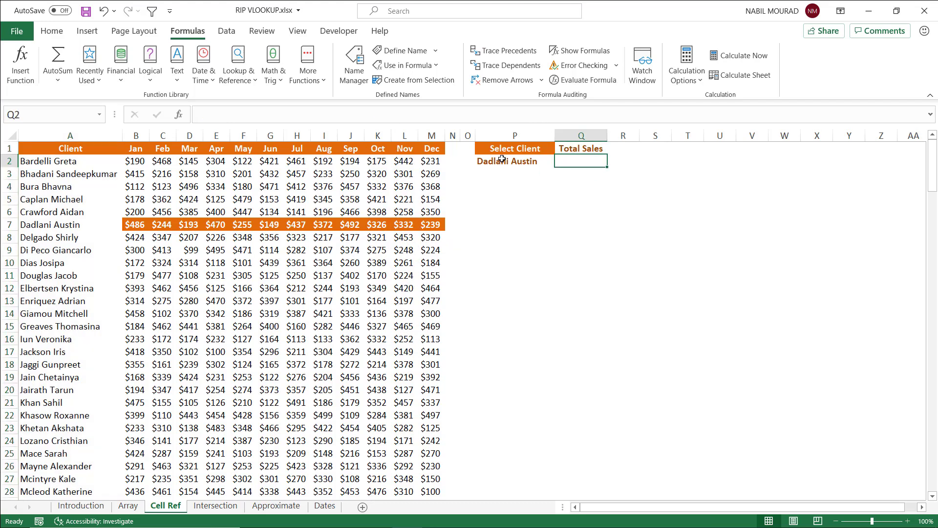
click(529, 163)
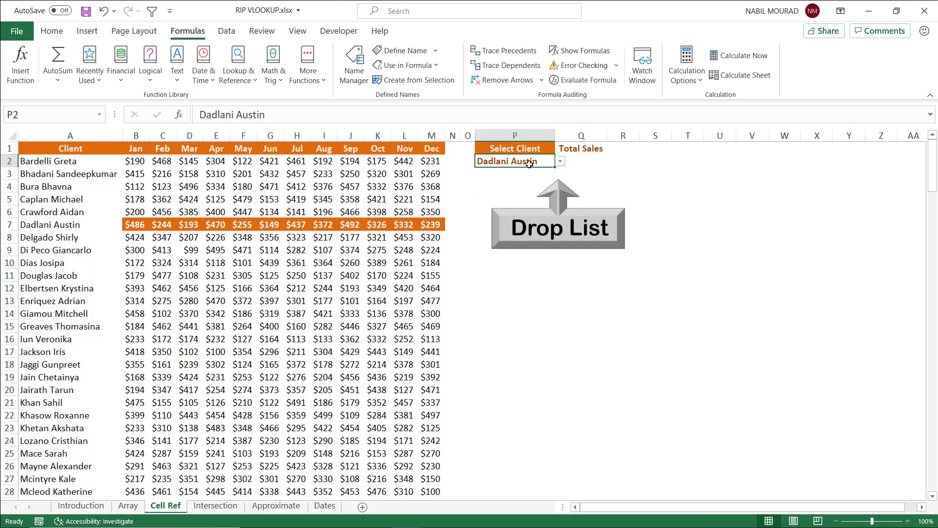
click(560, 163)
click(560, 163)
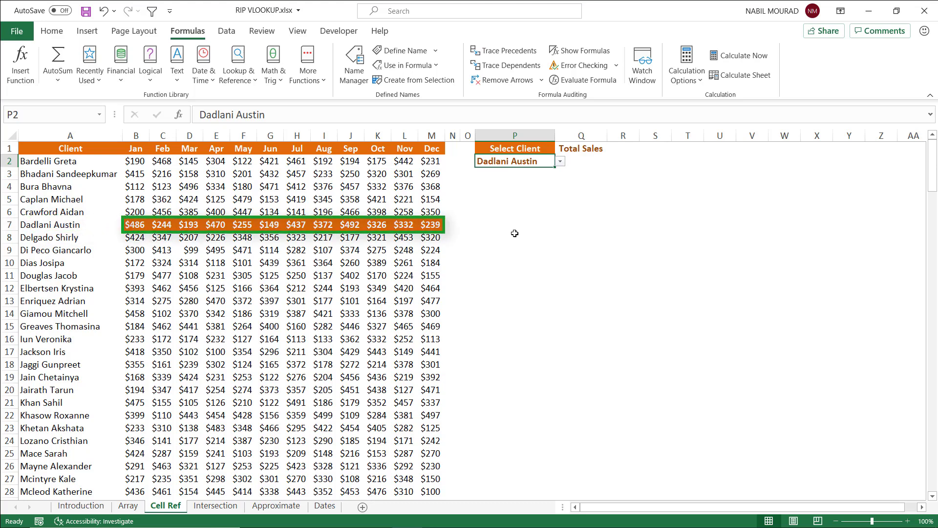
drag(147, 224, 445, 224)
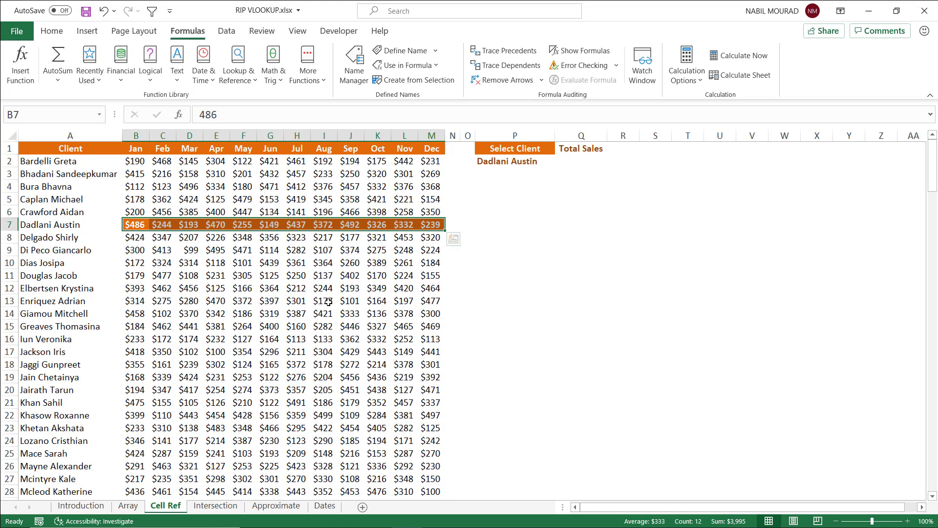
Choose the client listed in A10 as the Select Client value in P2.
click(507, 158)
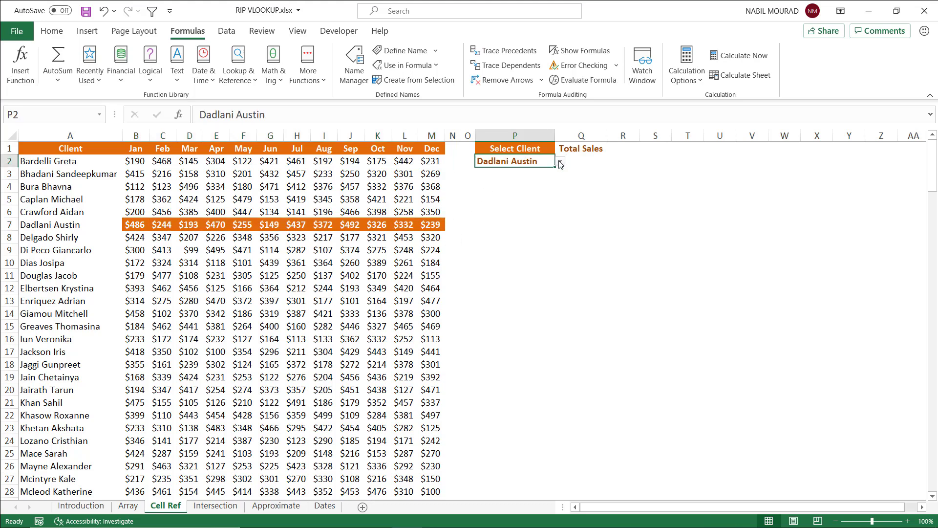
click(559, 162)
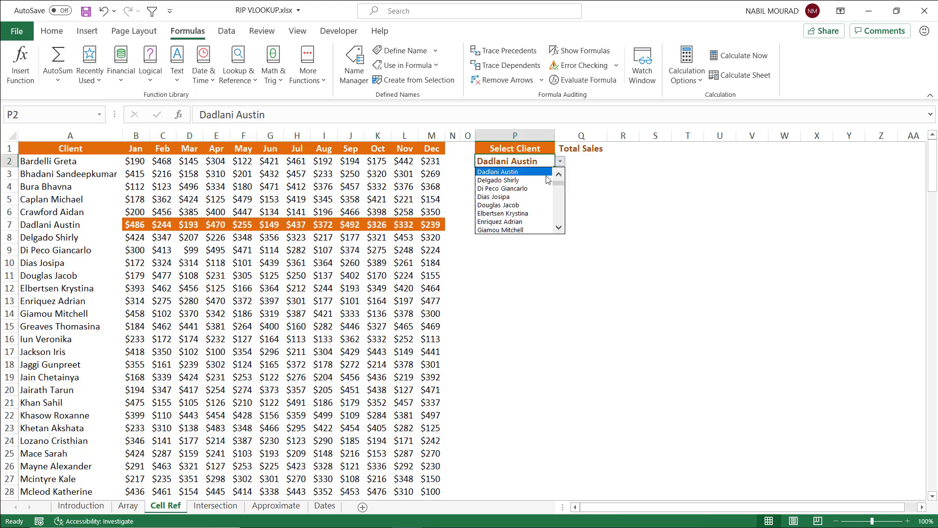
click(508, 197)
In Q2, start a SUM formula with a nested XLOOKUP that uses P2 as the lookup value.
click(582, 164)
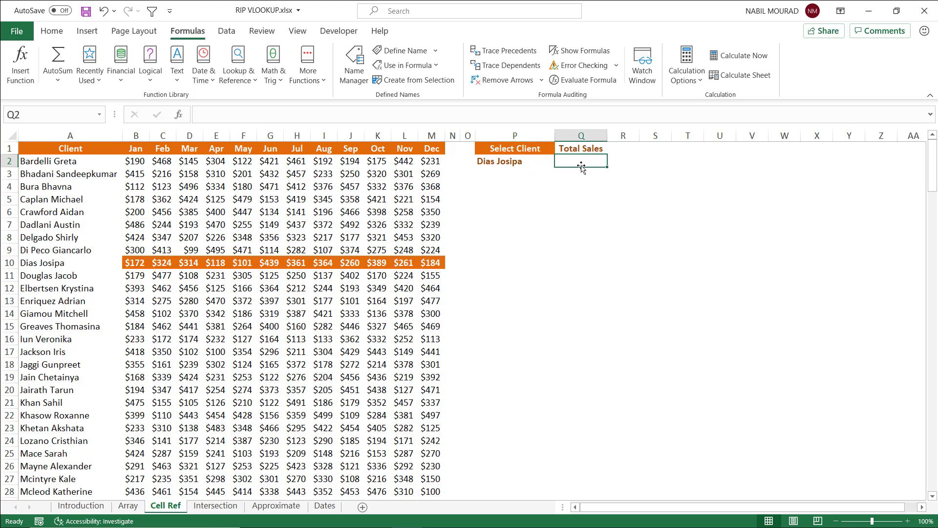
text(=SUM()
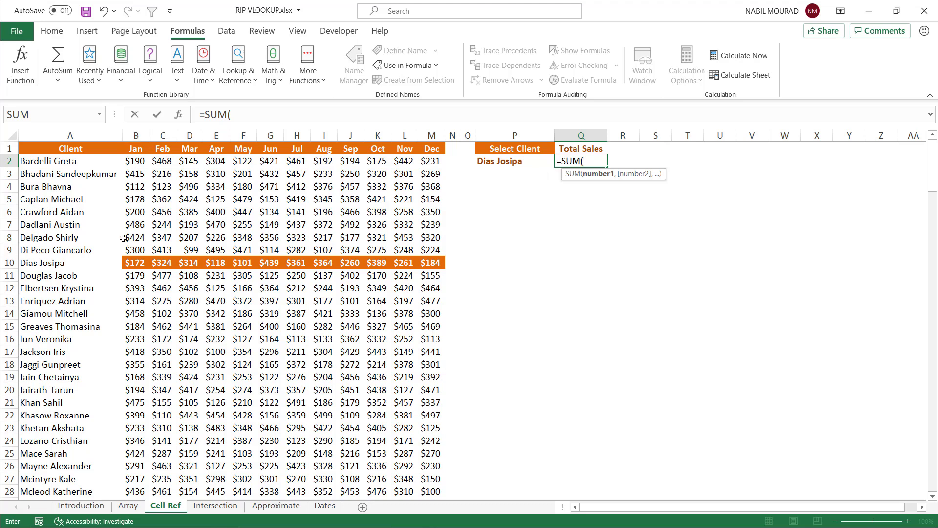
click(130, 263)
text(xloo)
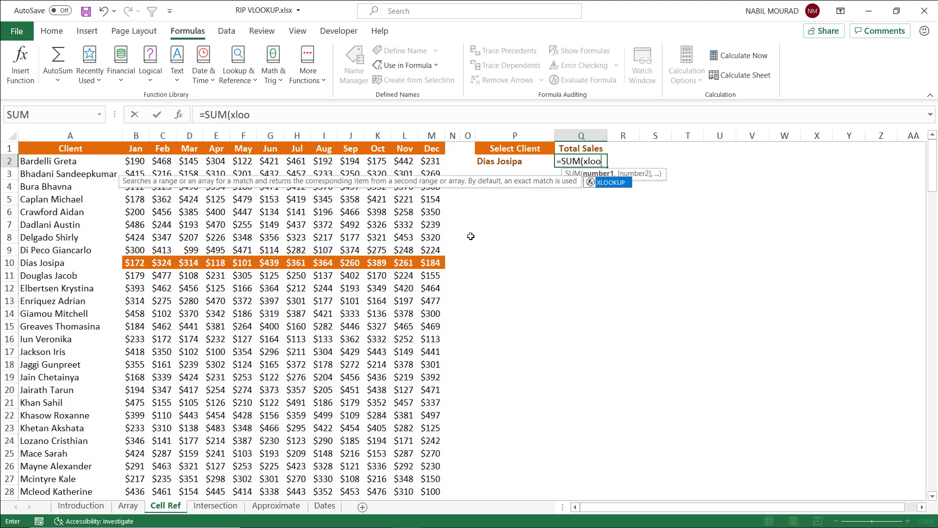
key(Tab)
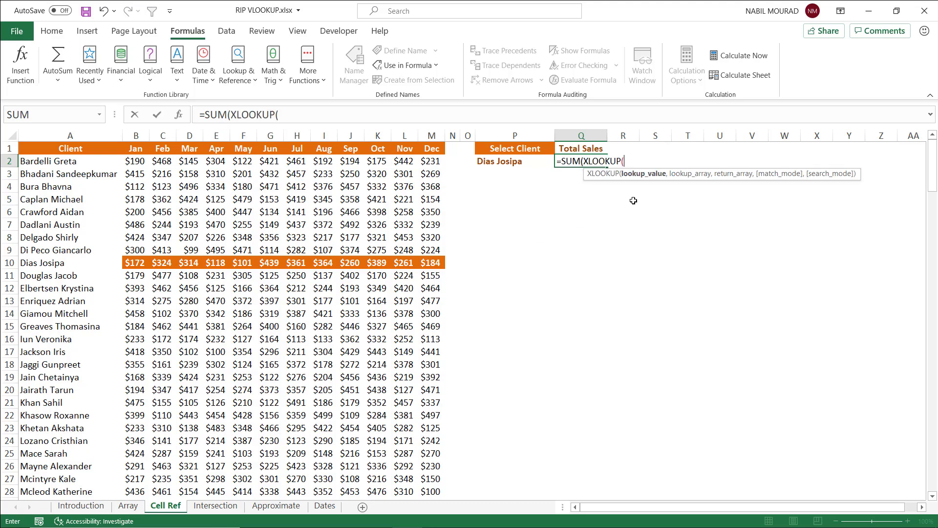
click(501, 161)
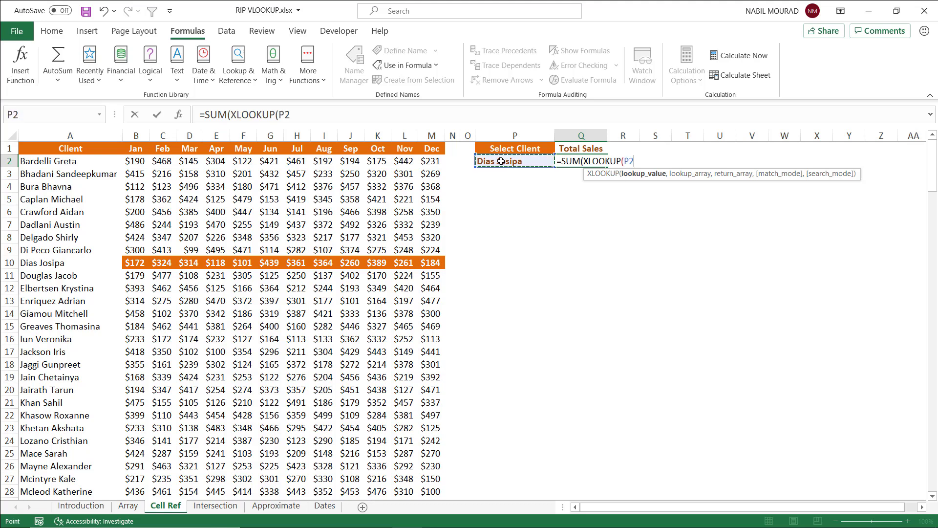
Complete the first XLOOKUP with the named range Client as lookup array and the Jan sales B2:B187 as return array.
text(,)
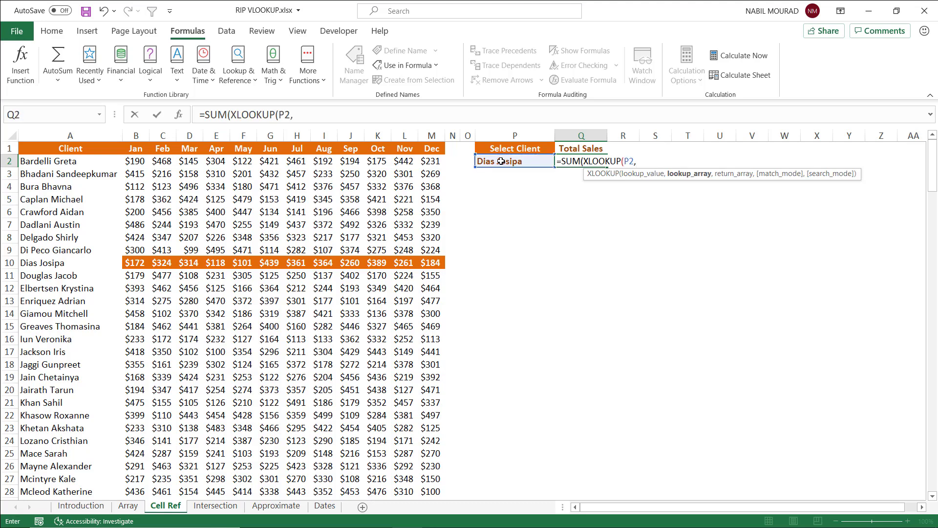
text(clie)
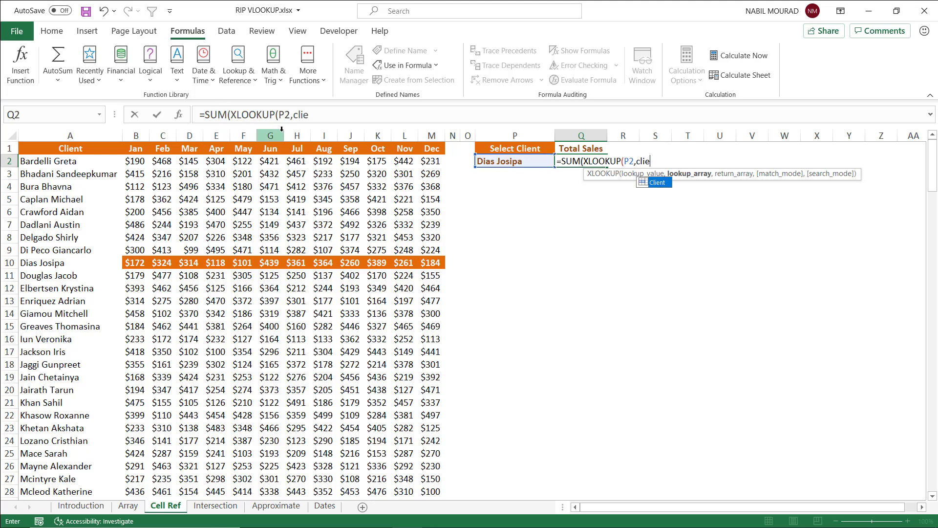
key(Tab)
text(,)
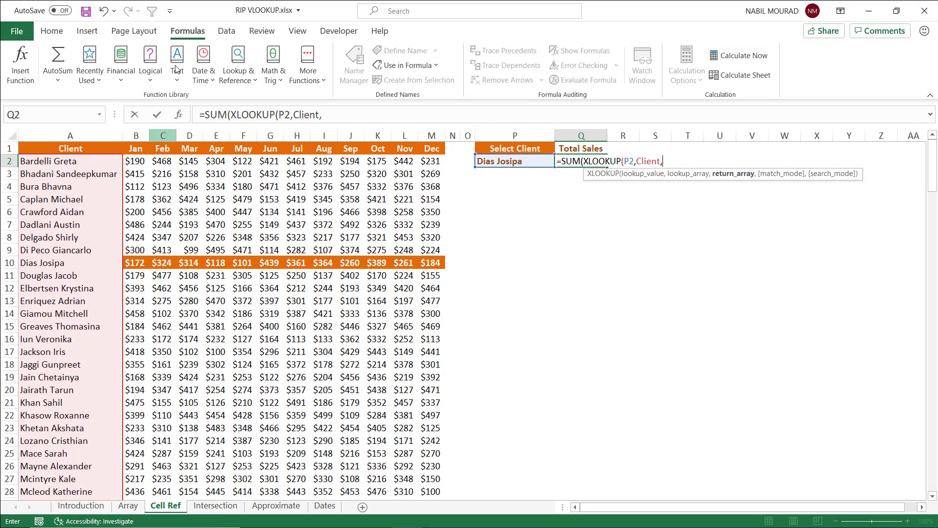
click(136, 160)
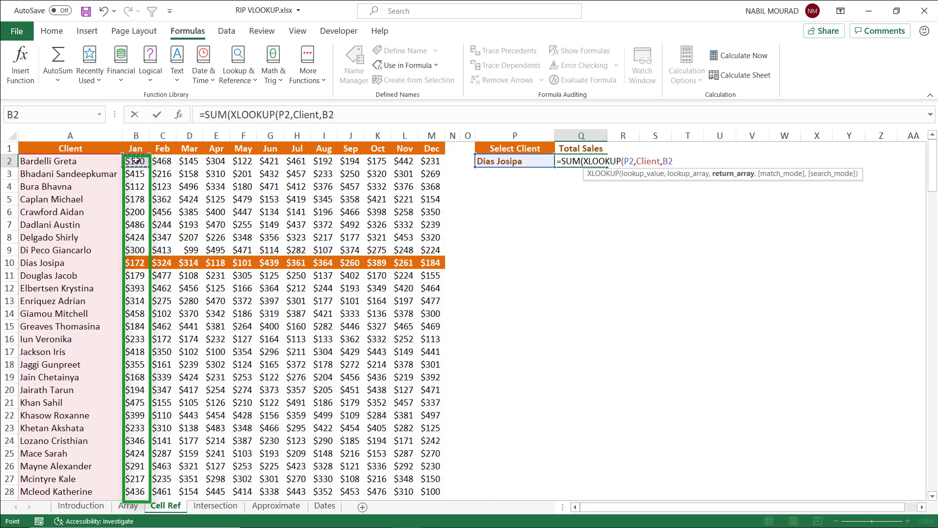
key(ctrl+shift+Down)
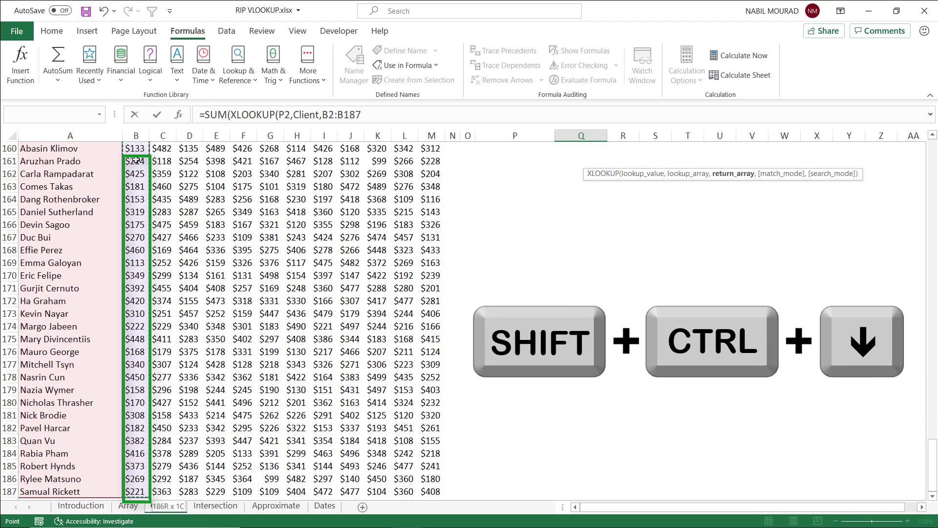
key(ctrl+BackSpace)
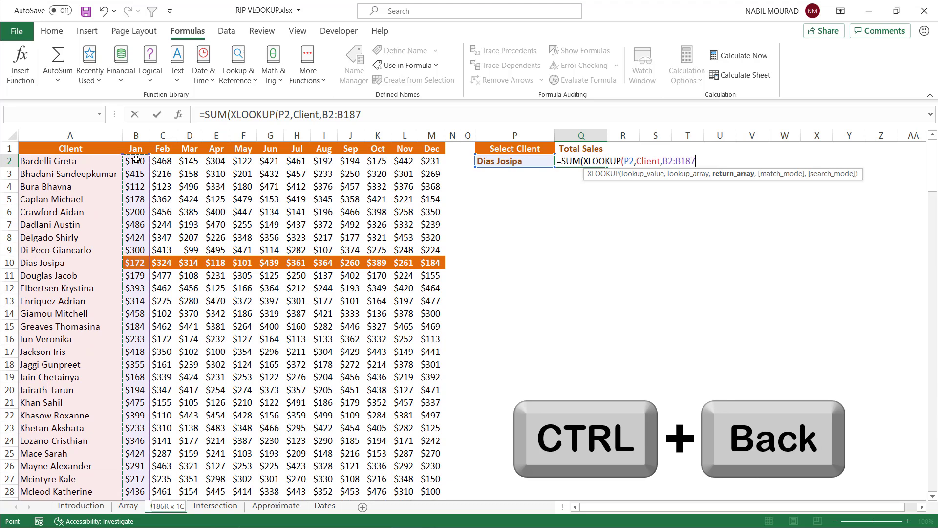
text())
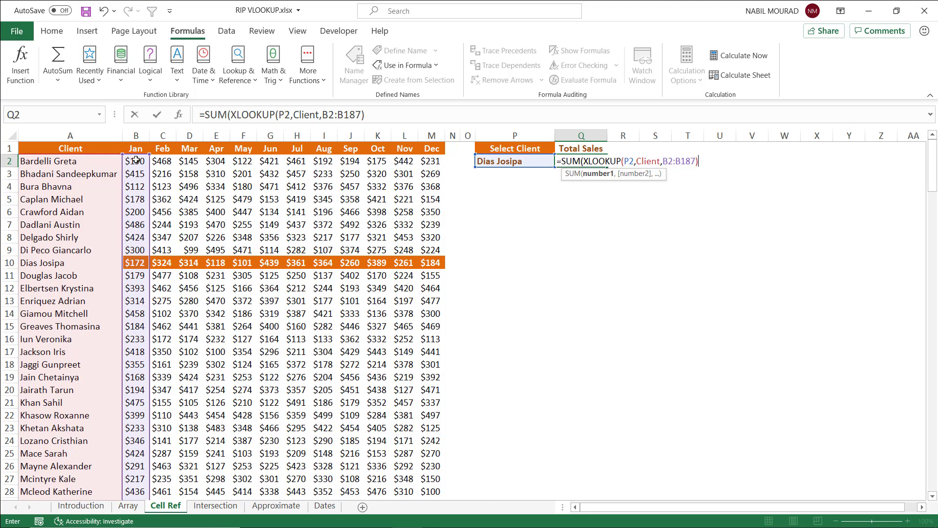
Add a range operator (:) and a second XLOOKUP with P2 as lookup value and Client as lookup array.
text(:)
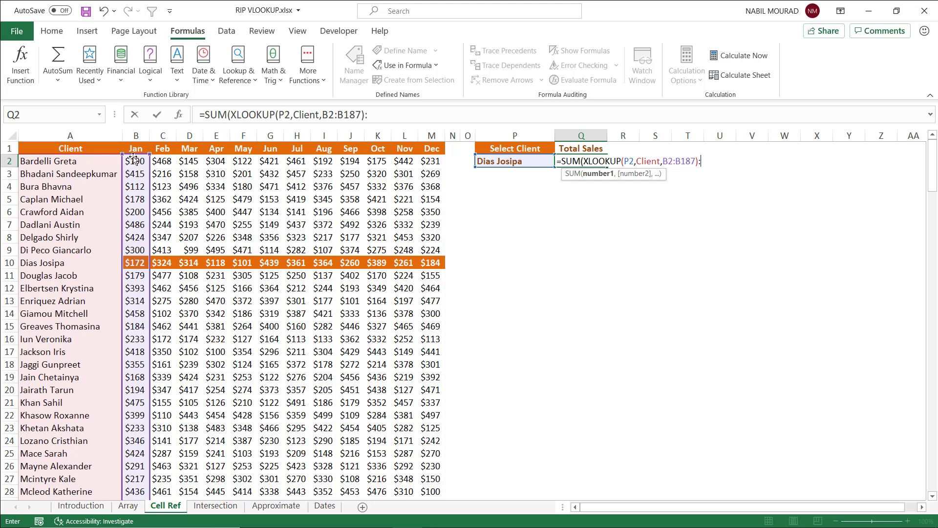
text(xlook)
key(Tab)
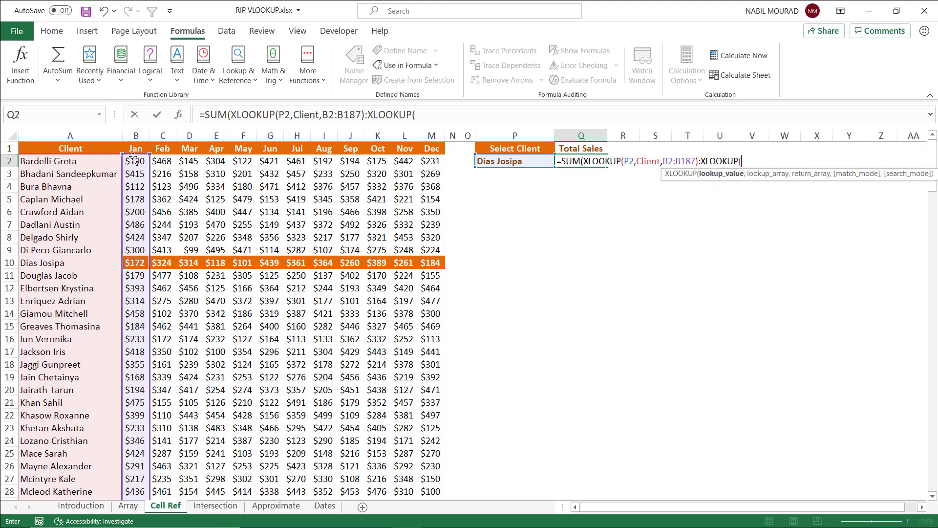
click(506, 161)
text(,cli)
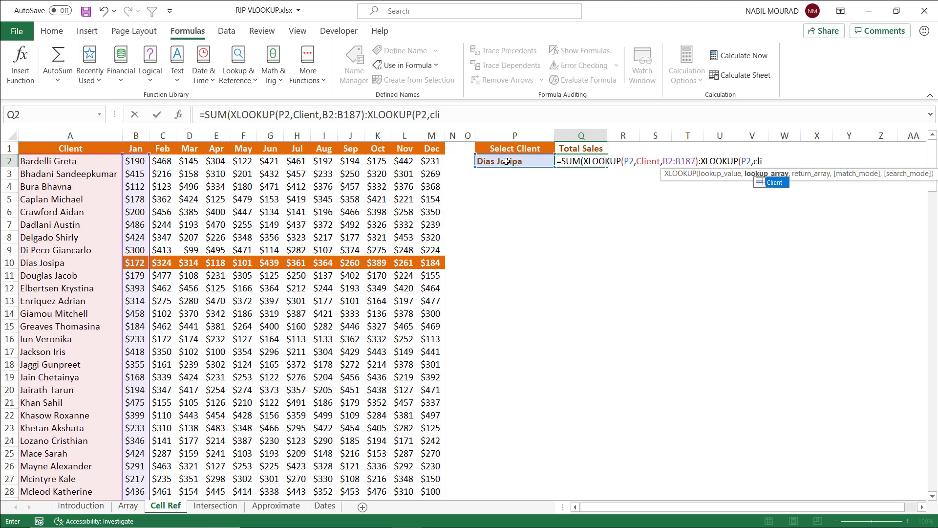
key(Tab)
text(,)
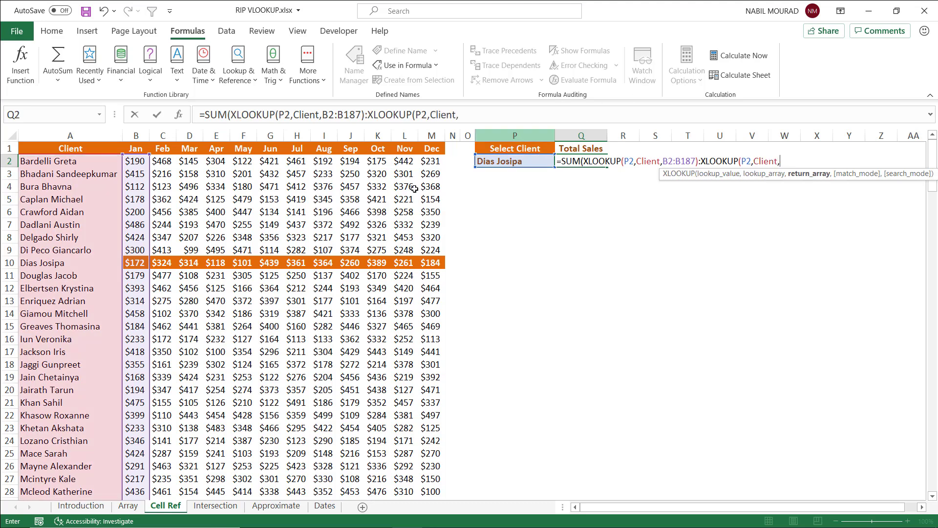
Use the Dec sales M2:M187 as the second XLOOKUP's return array, close the SUM and enter the formula.
click(430, 163)
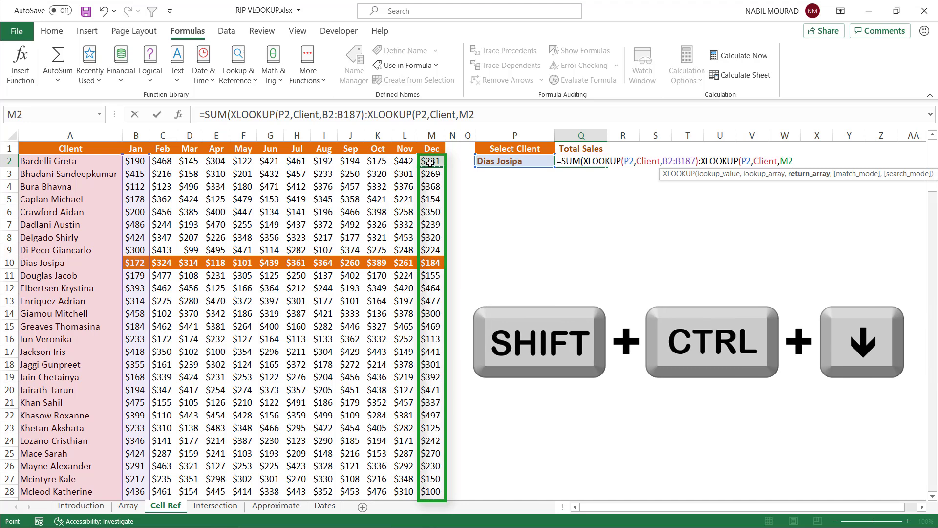
key(ctrl+shift+Down)
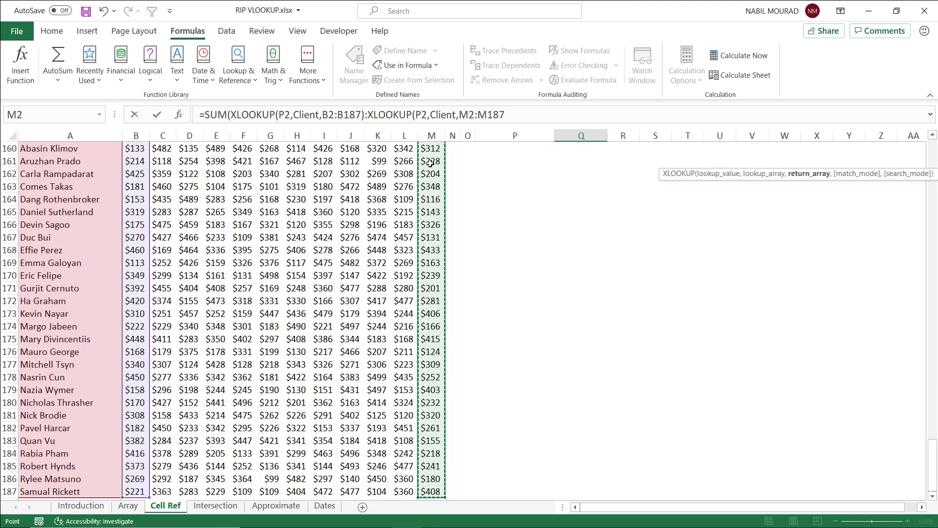
key(ctrl+BackSpace)
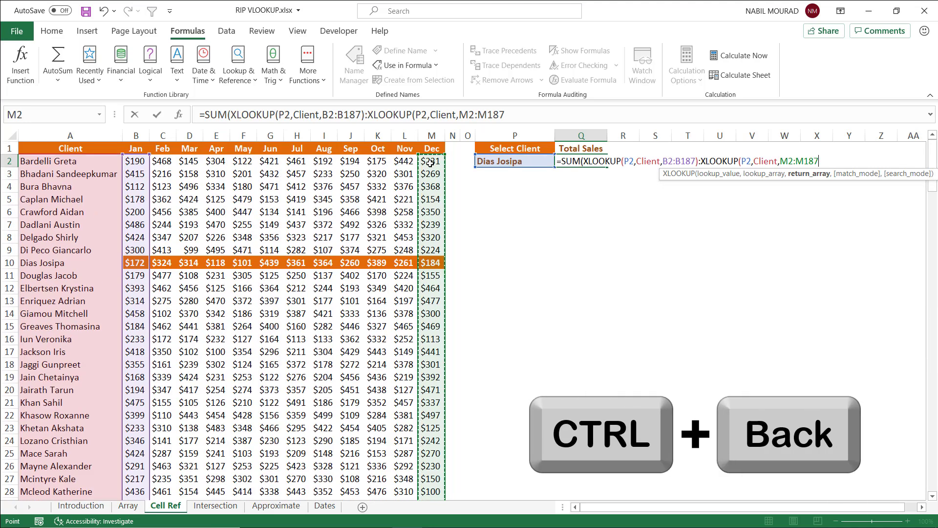
text())
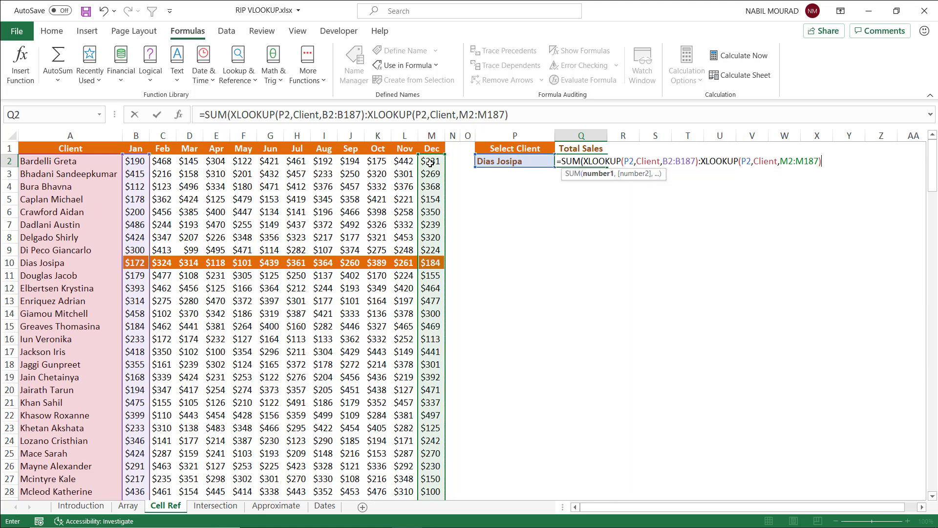
text())
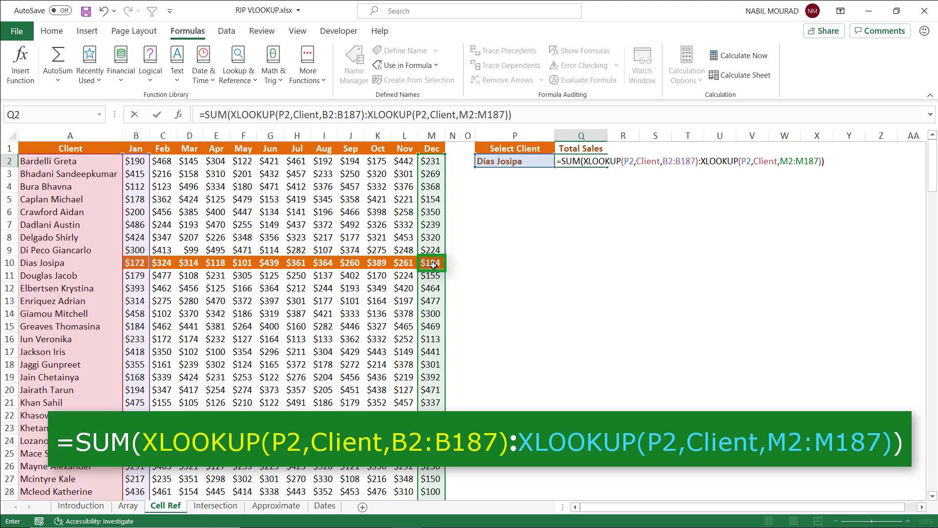
key(Return)
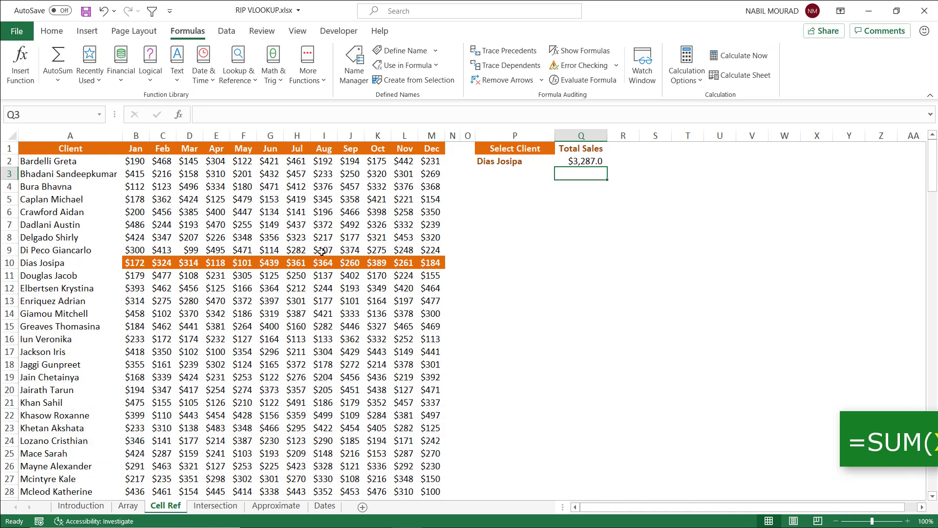
Check the sum of B10:M10 against Total Sales and set the Select Client value in P2 to the client listed in A4.
drag(137, 262, 441, 263)
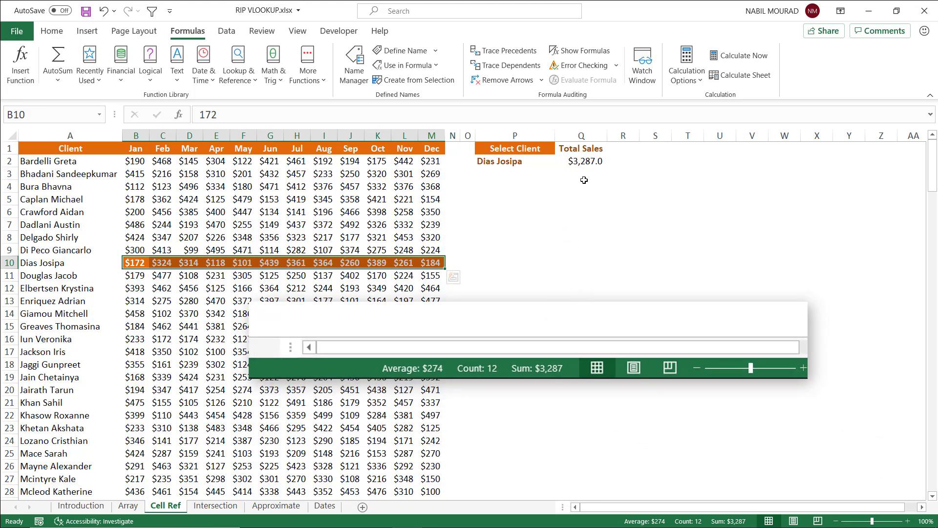
click(544, 161)
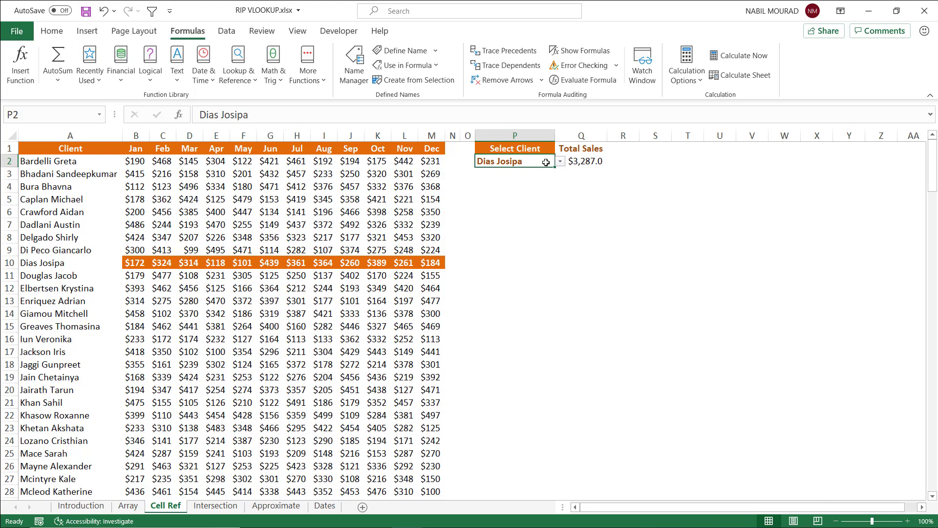
click(561, 163)
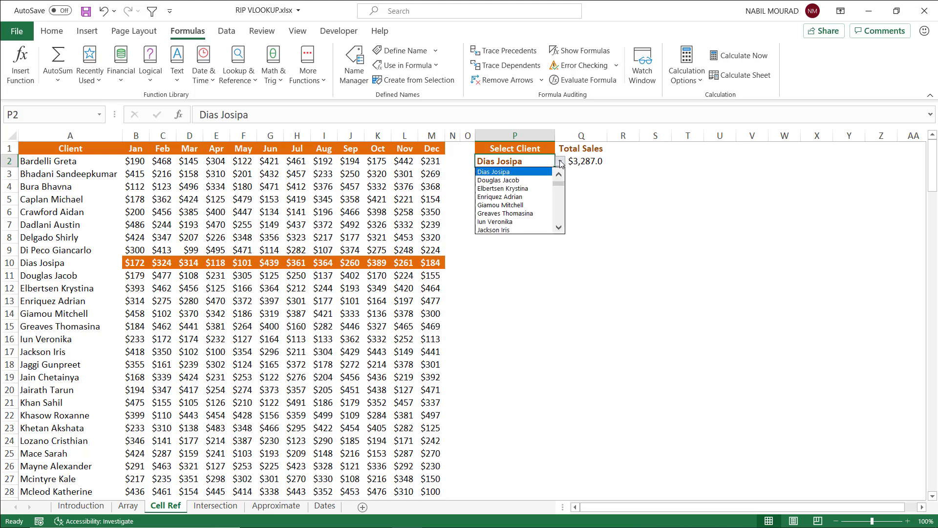
click(559, 174)
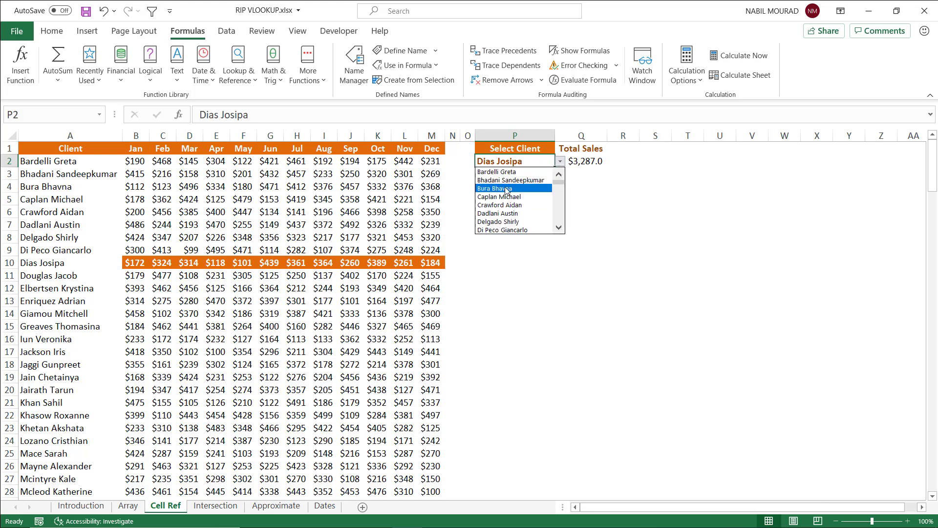
click(506, 189)
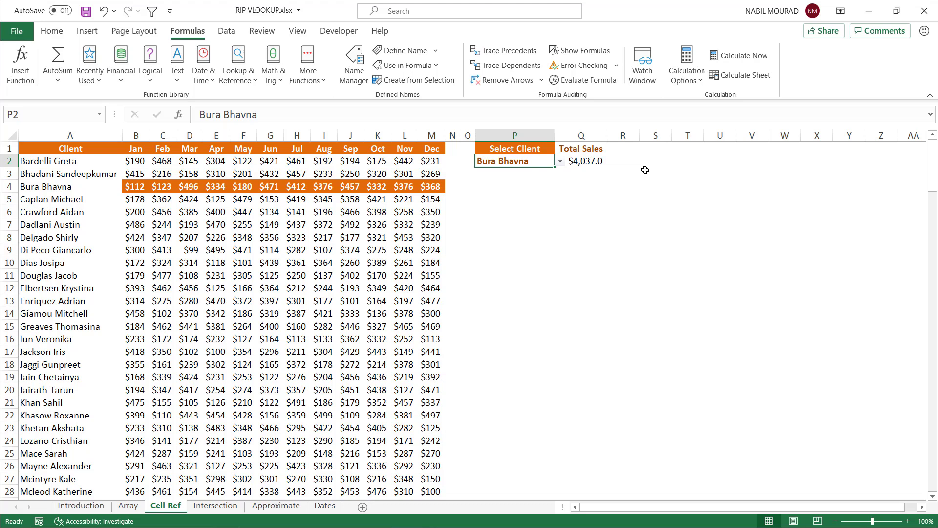
Step through the Q2 formula with Evaluate Formula to see how both XLOOKUPs resolve to cell references, and close the evaluation.
click(584, 162)
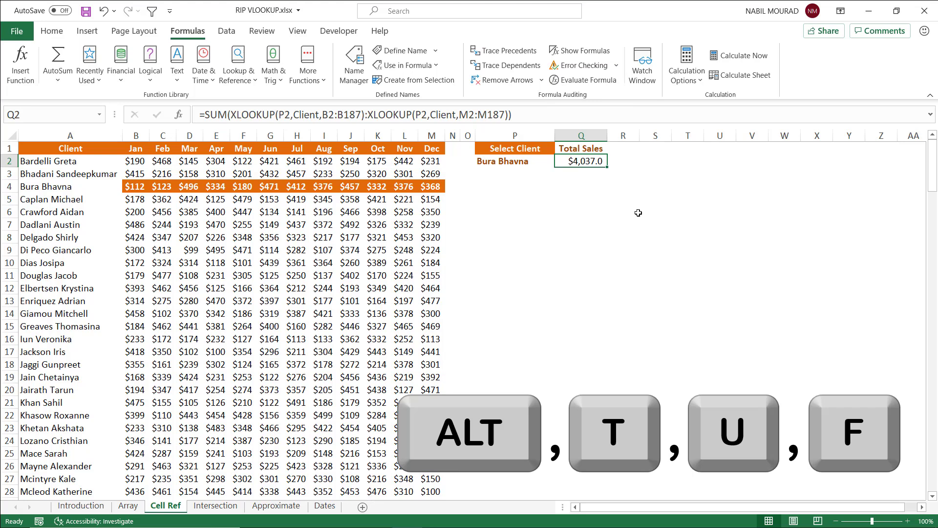
key(alt+t+u+f)
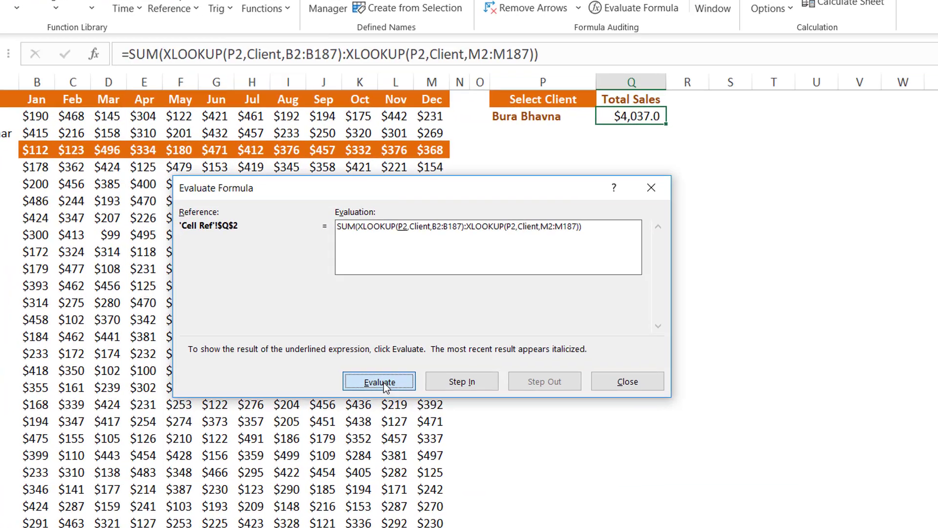
click(384, 382)
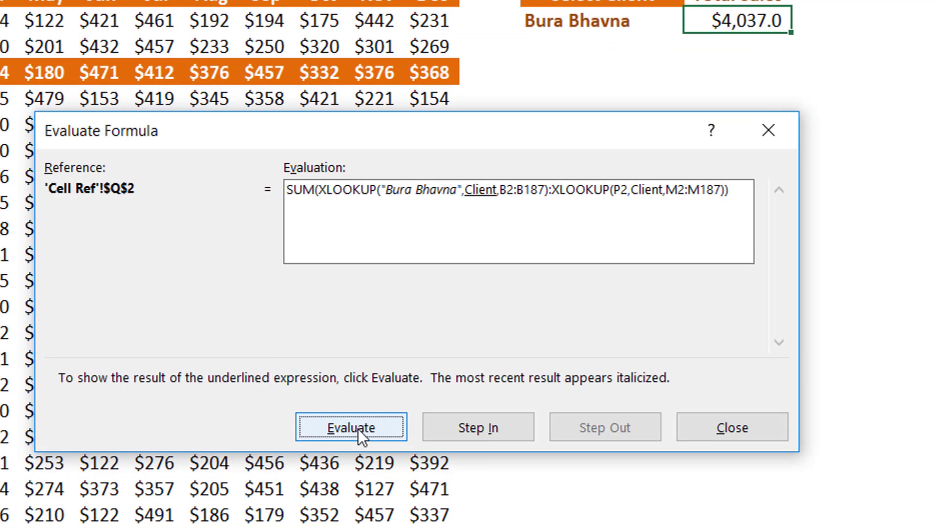
click(358, 429)
click(351, 430)
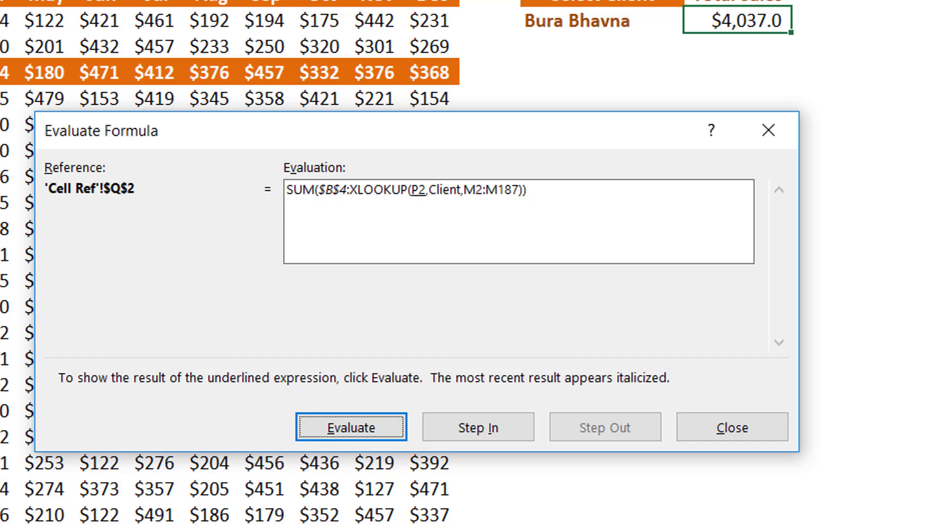
click(351, 421)
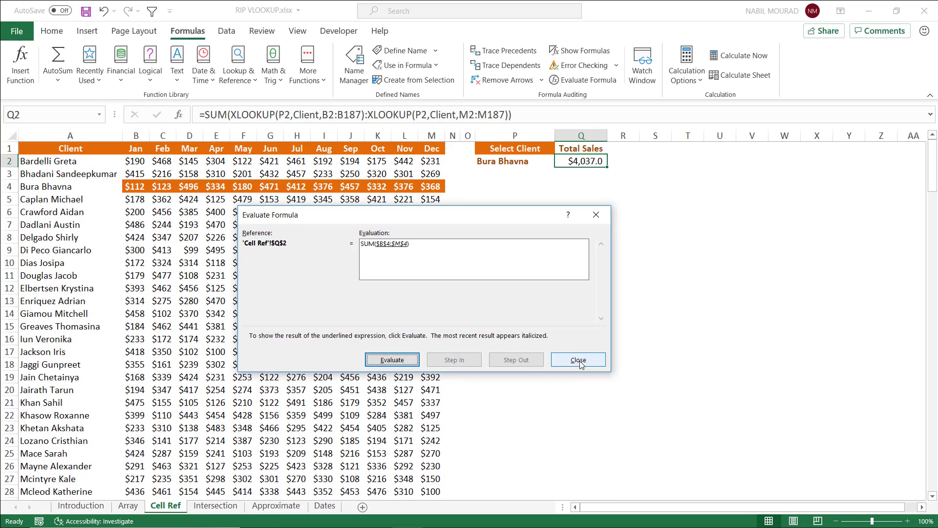
click(588, 363)
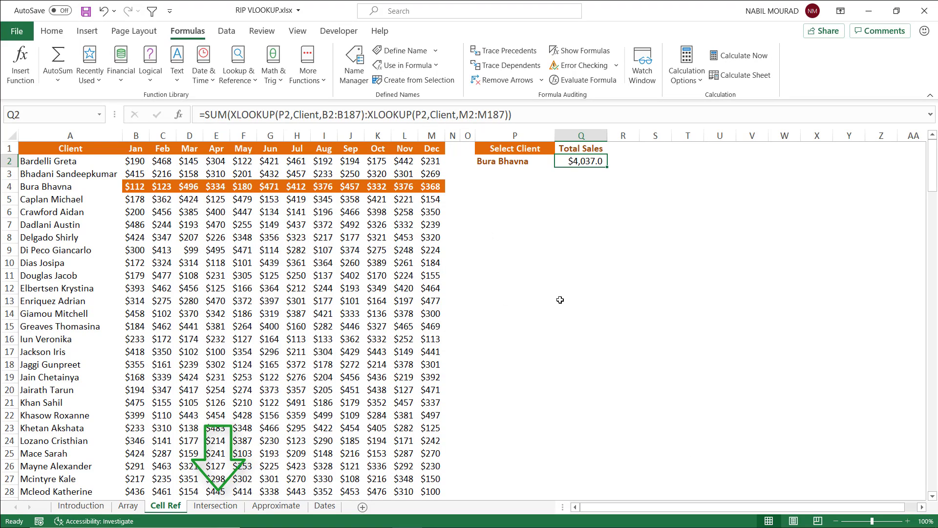
On the Intersection sheet, create a named range from the Manager column A1:A187, using its top row as the name.
click(207, 508)
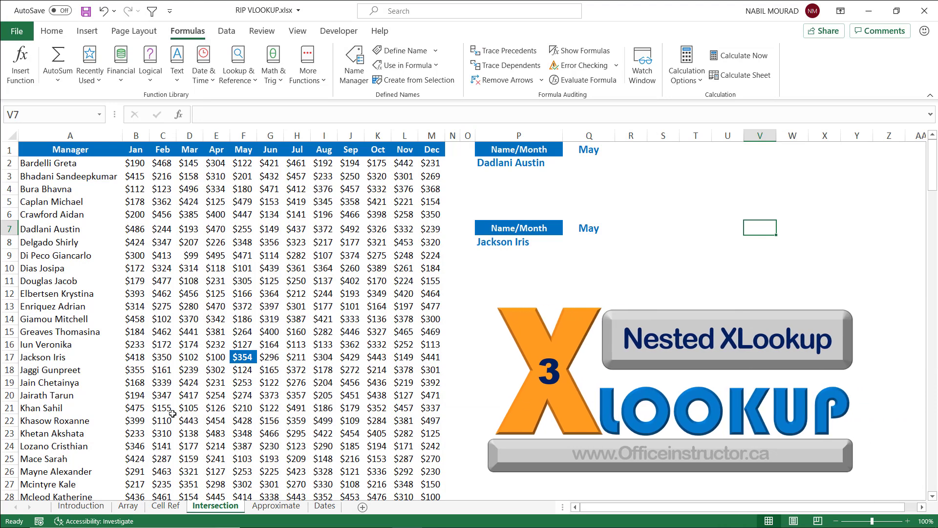
click(63, 149)
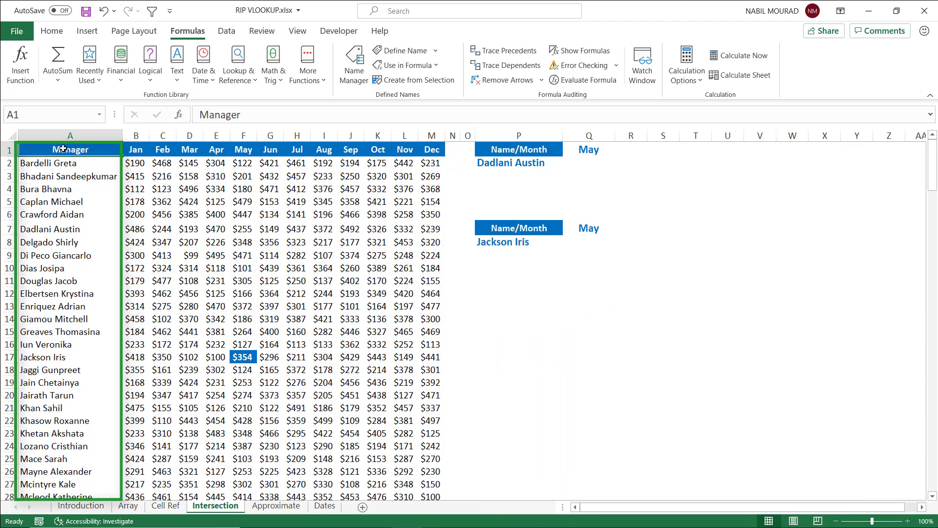
key(ctrl+shift+Down)
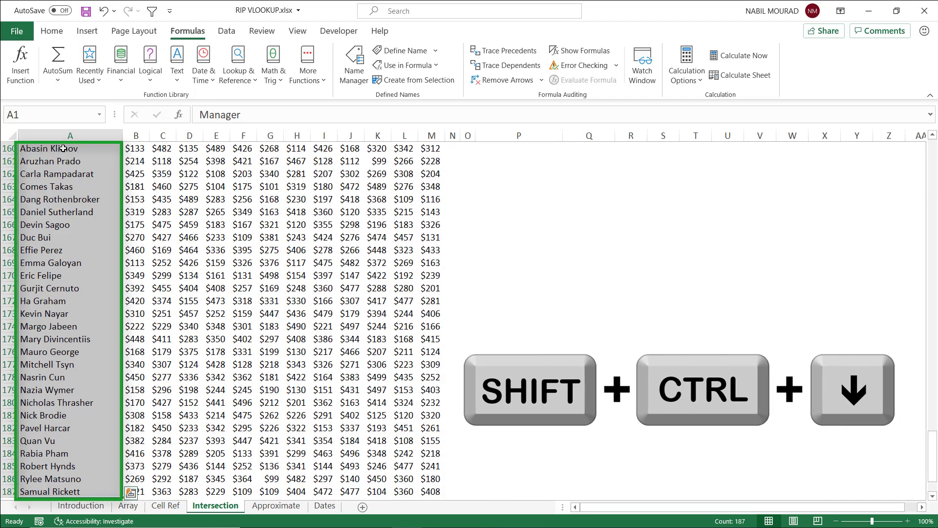
key(ctrl+shift+F3)
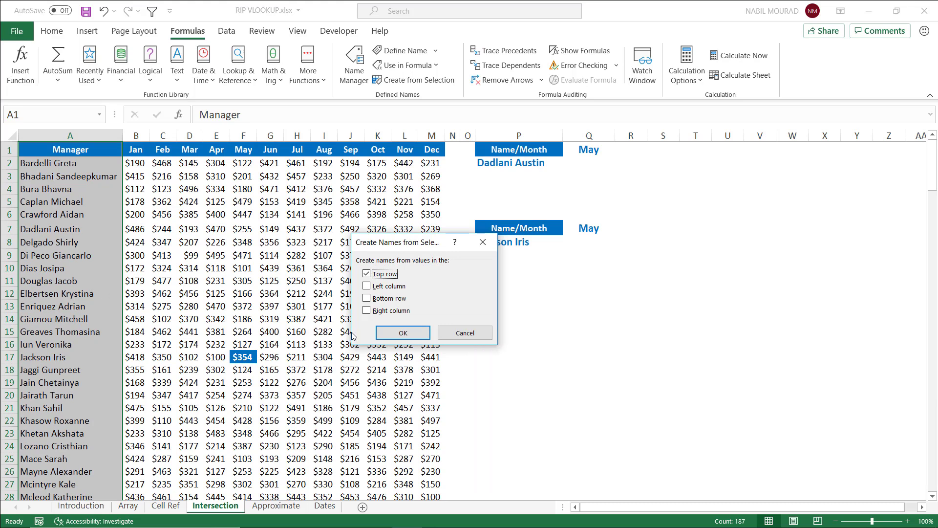
click(403, 333)
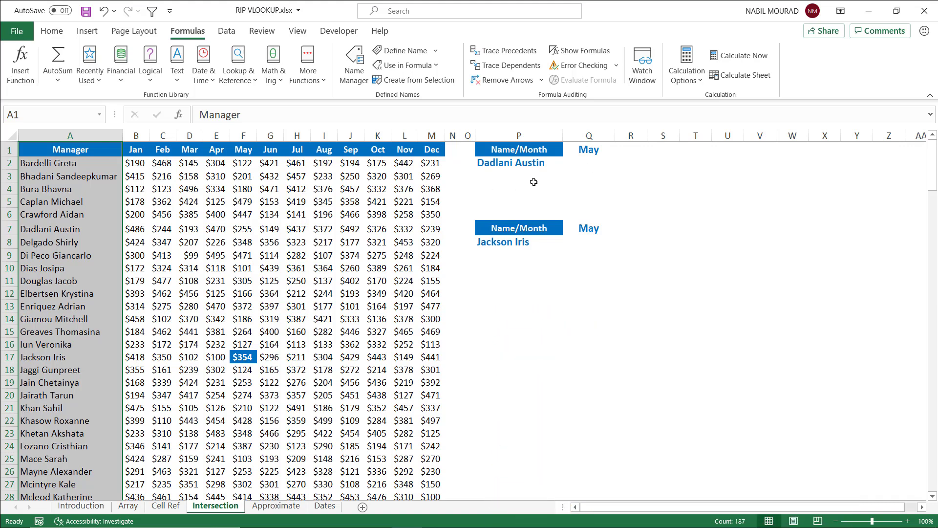
Start an INDEX formula in Q2 with the absolute range $B$2:$M$187 as its array.
click(580, 167)
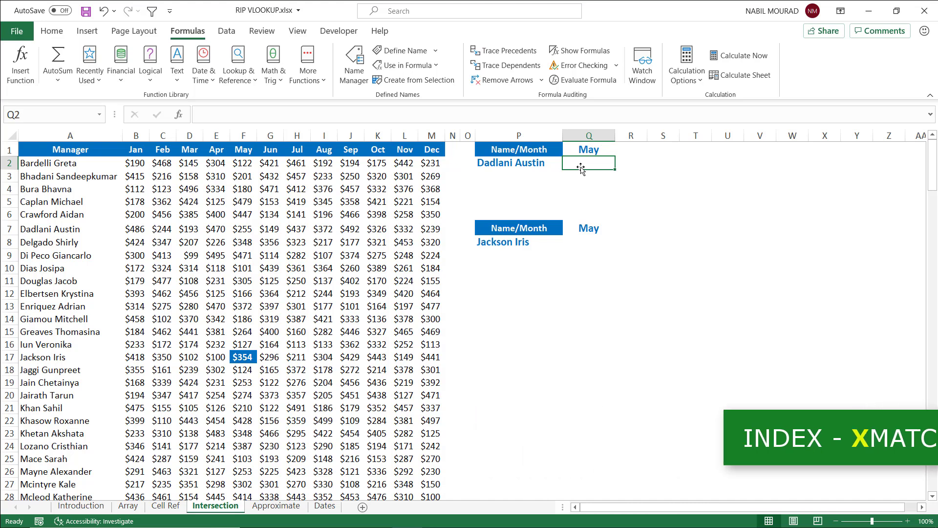
click(584, 244)
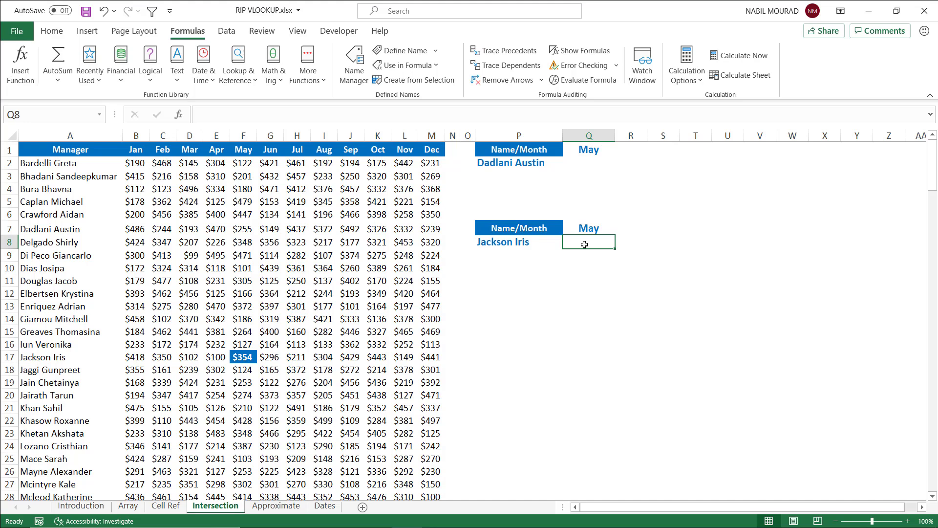
click(582, 166)
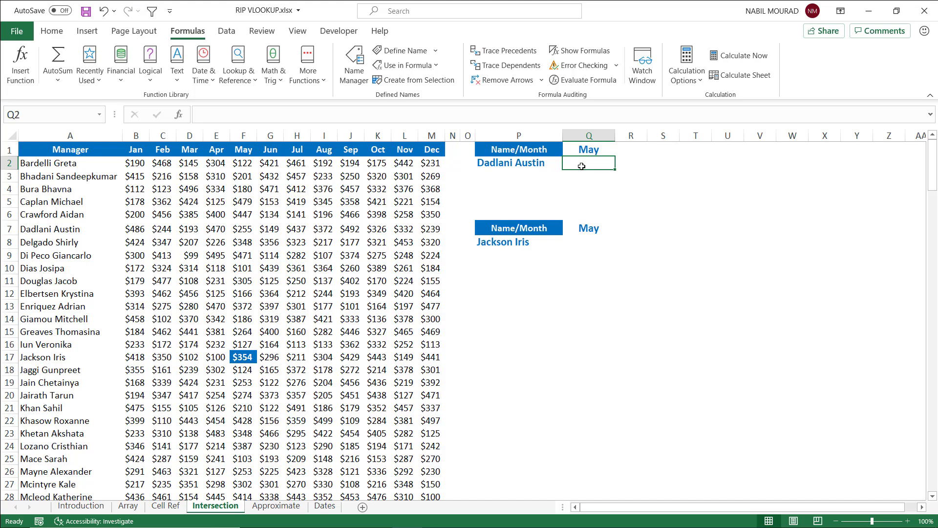
text(=index)
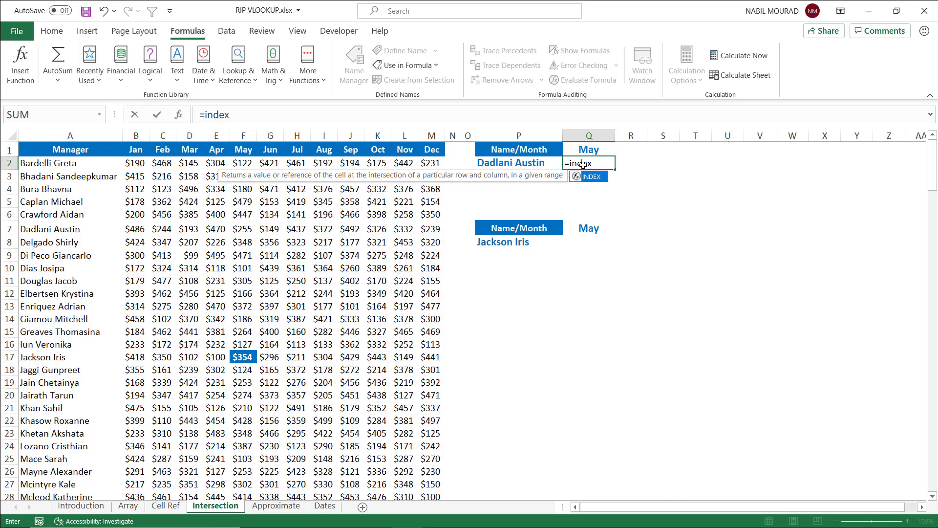
key(Tab)
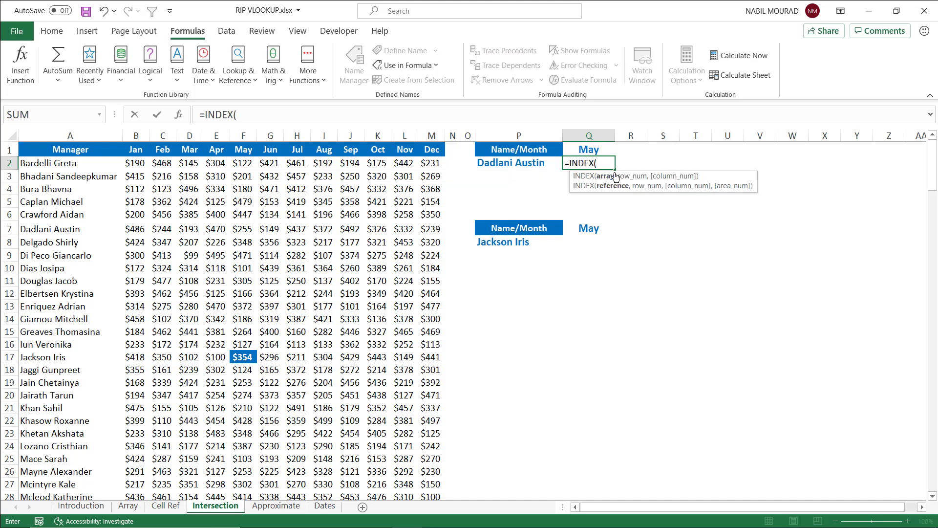
drag(136, 164, 425, 170)
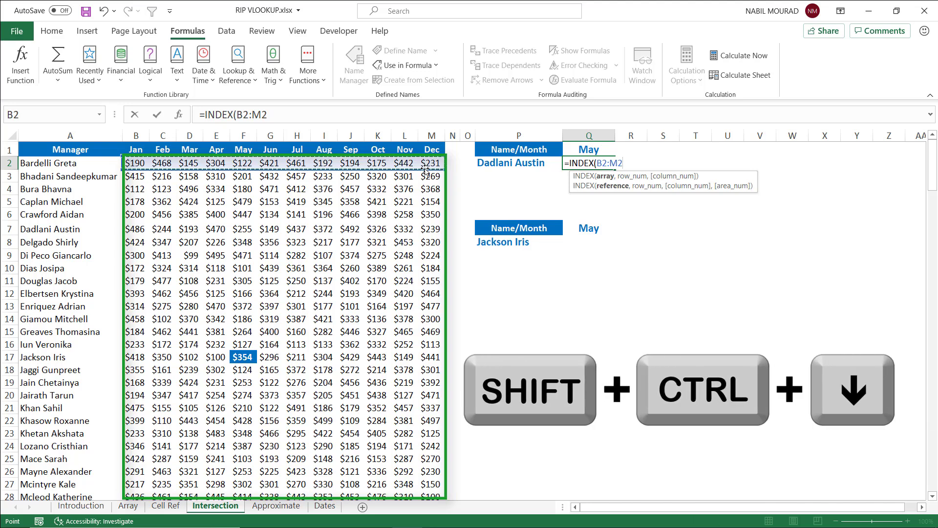
key(ctrl+shift+Down)
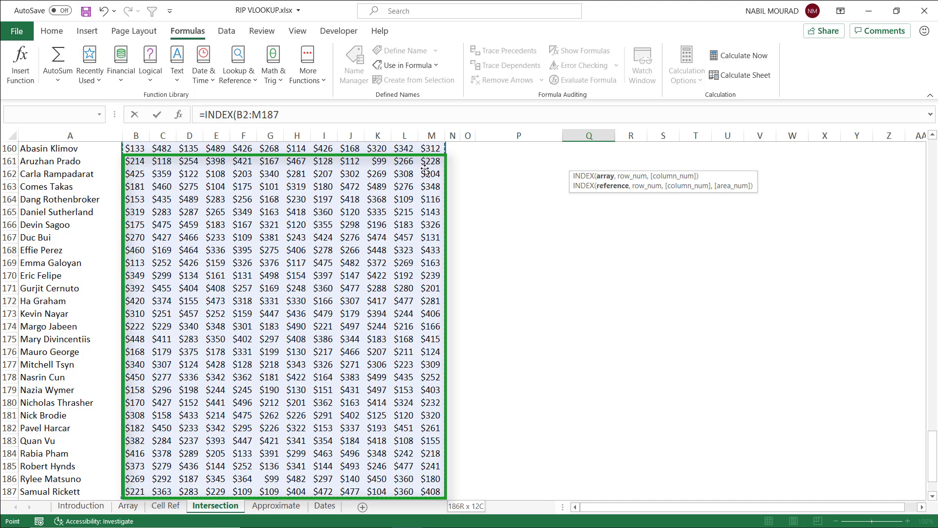
key(F4)
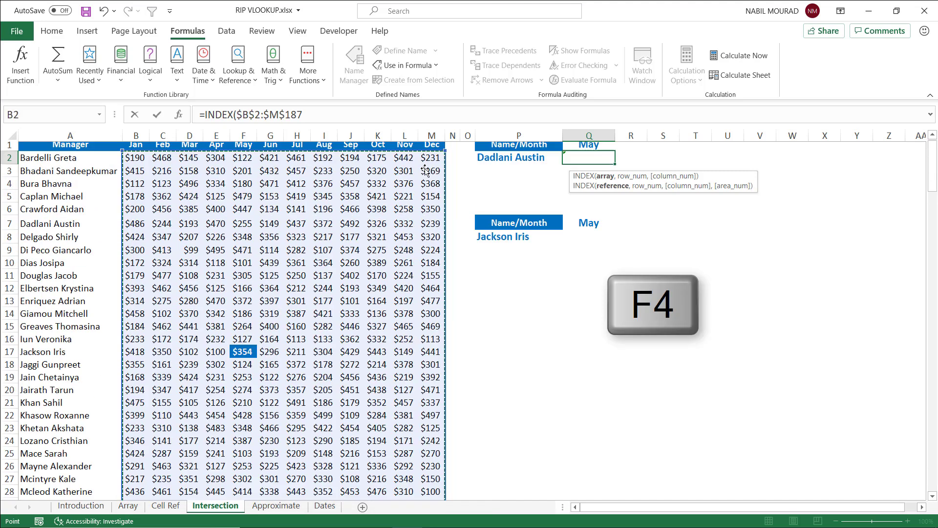
text(,)
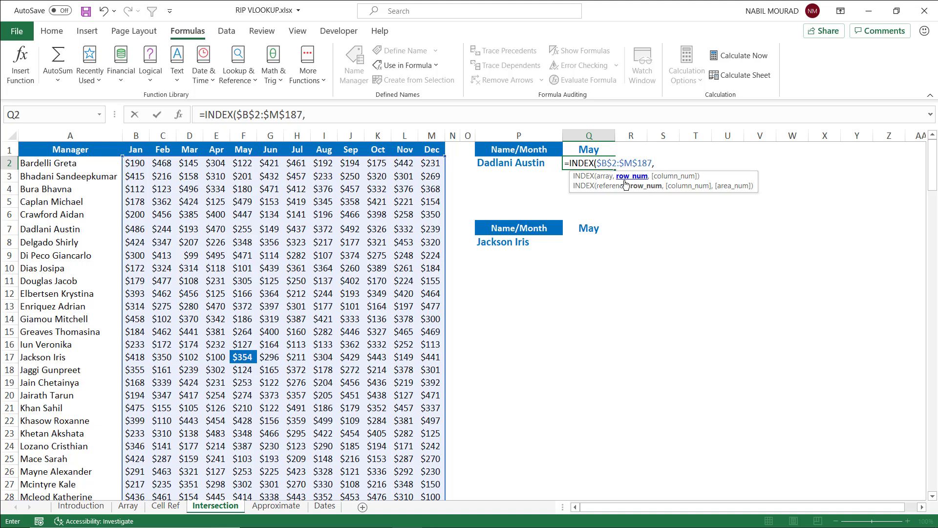
Add an XMATCH as the row number, with P2 as lookup value and the Manager named range as lookup array.
text(xmat)
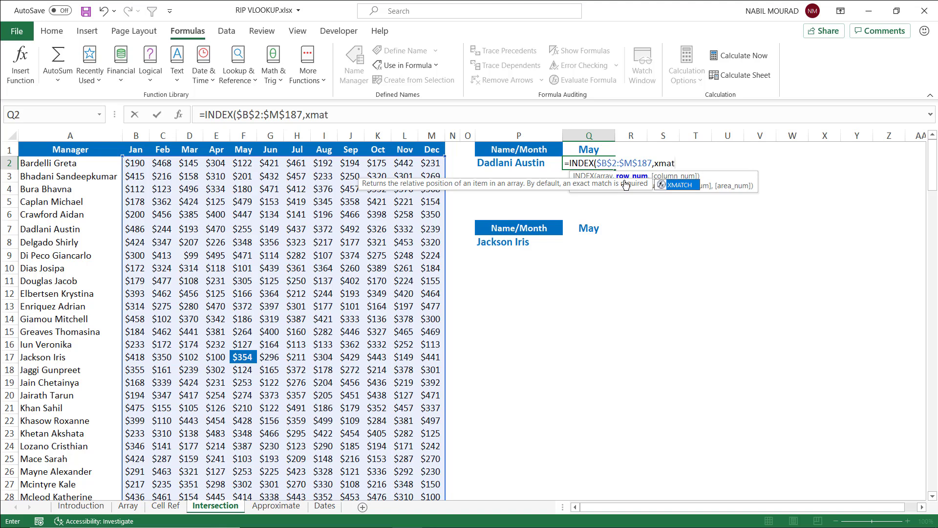
key(Tab)
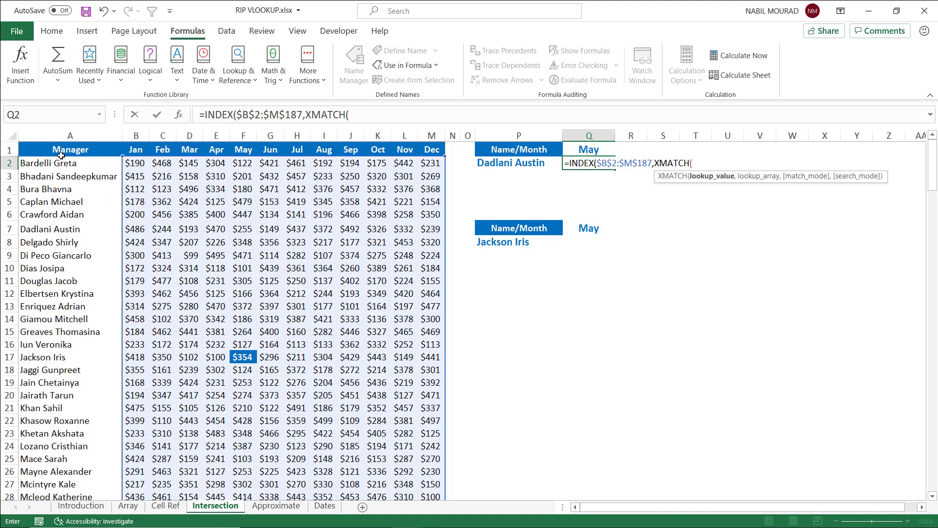
click(518, 162)
text(,)
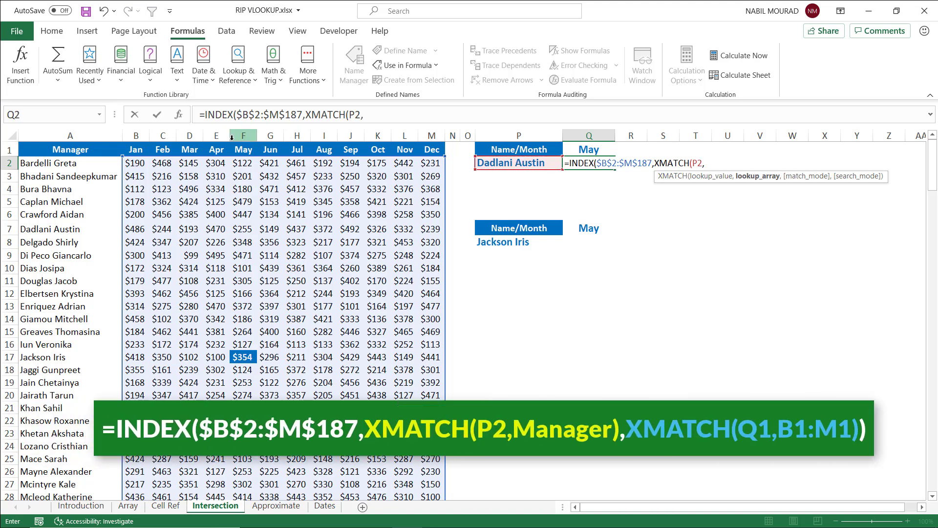
text(mana)
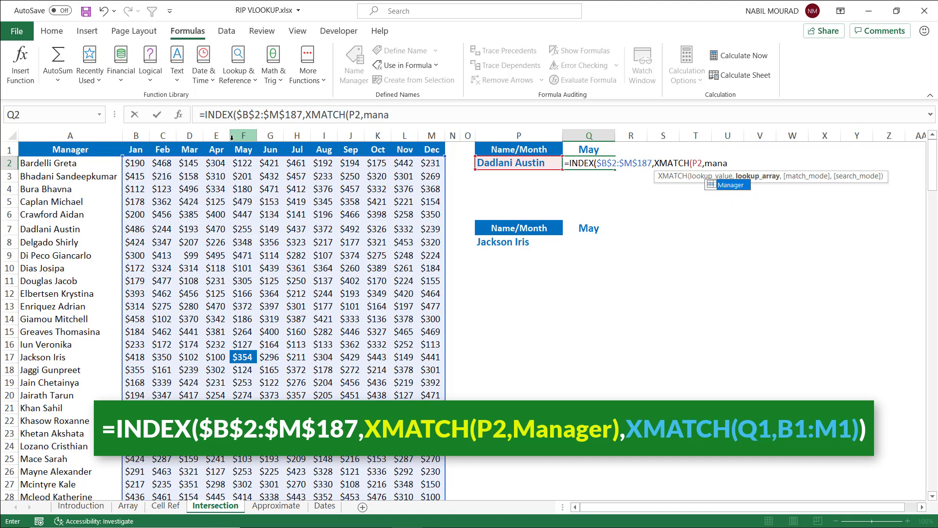
key(Tab)
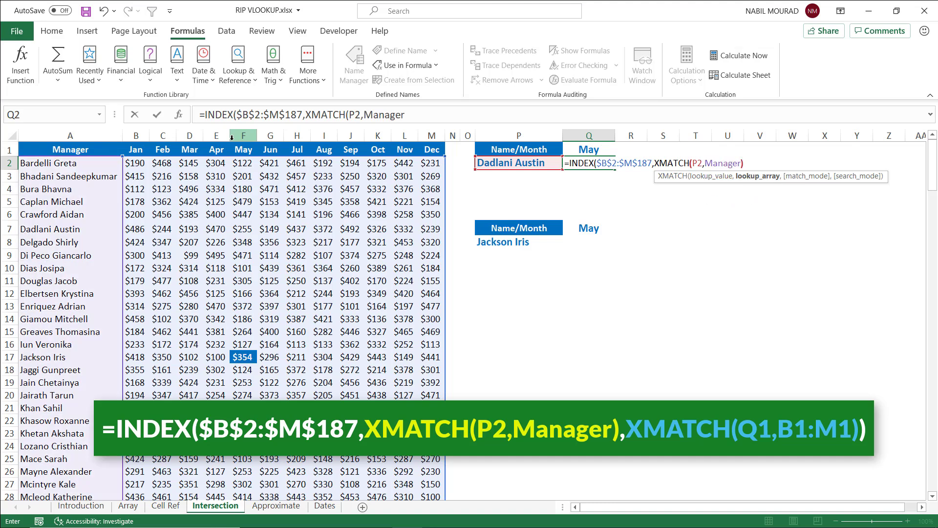
text())
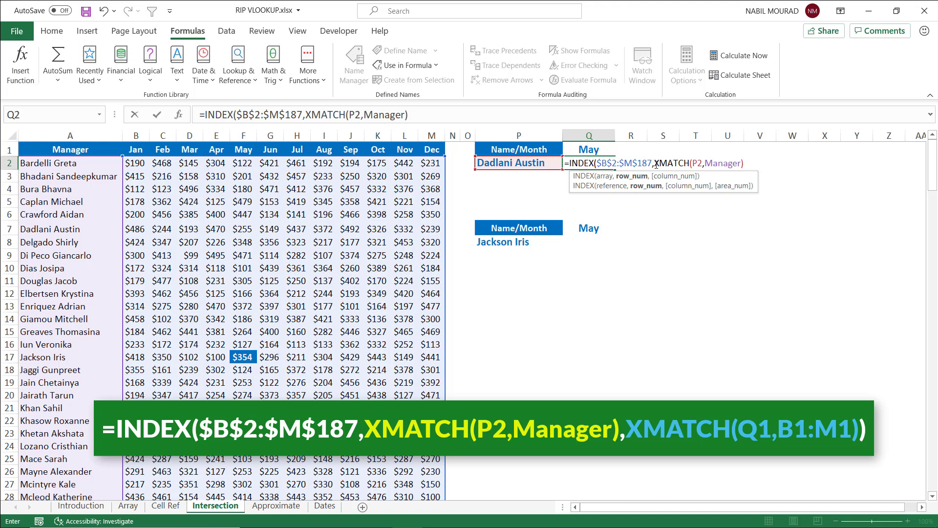
Add XMATCH(Q1,B1:M1) as the column number, close the INDEX and enter the formula in Q2.
text(,xm)
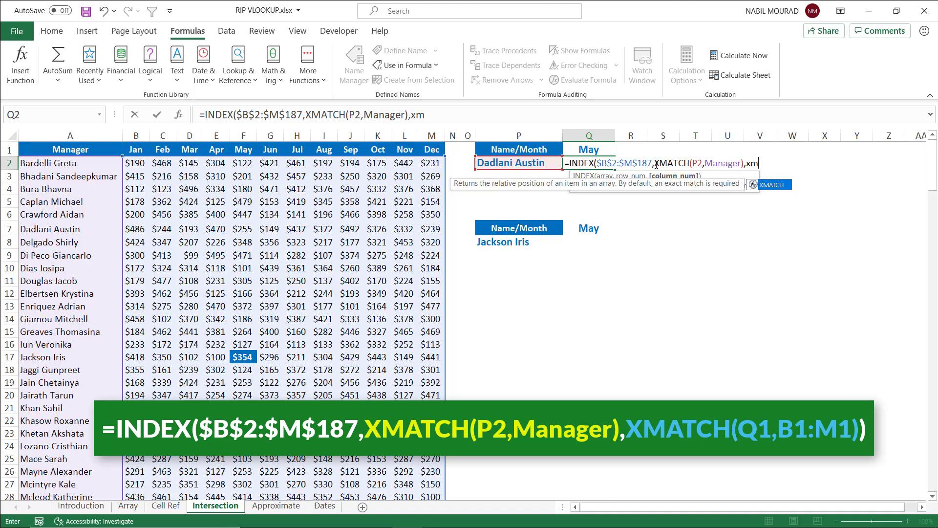
key(Tab)
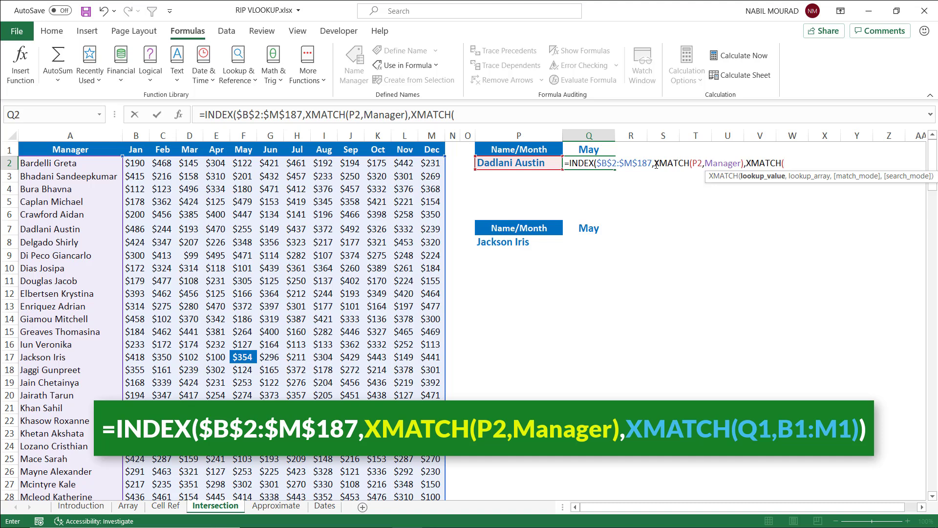
click(583, 148)
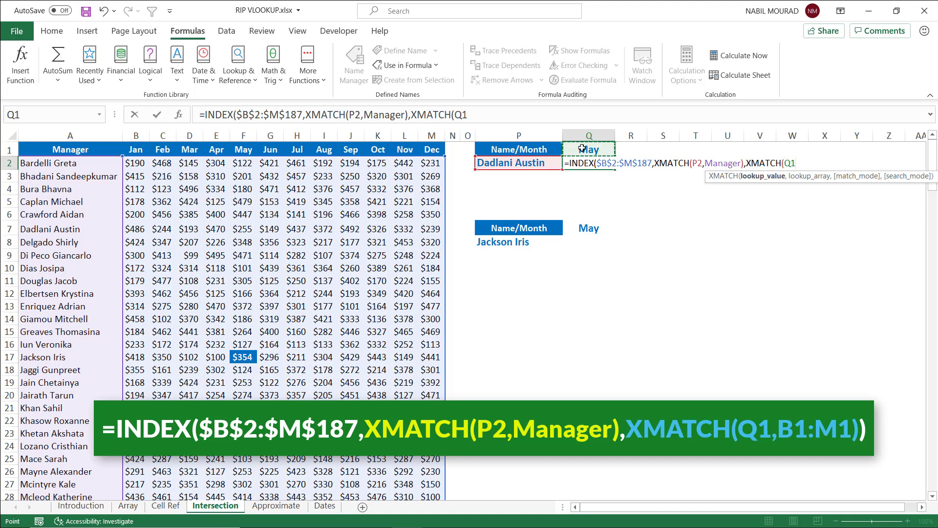
text(,)
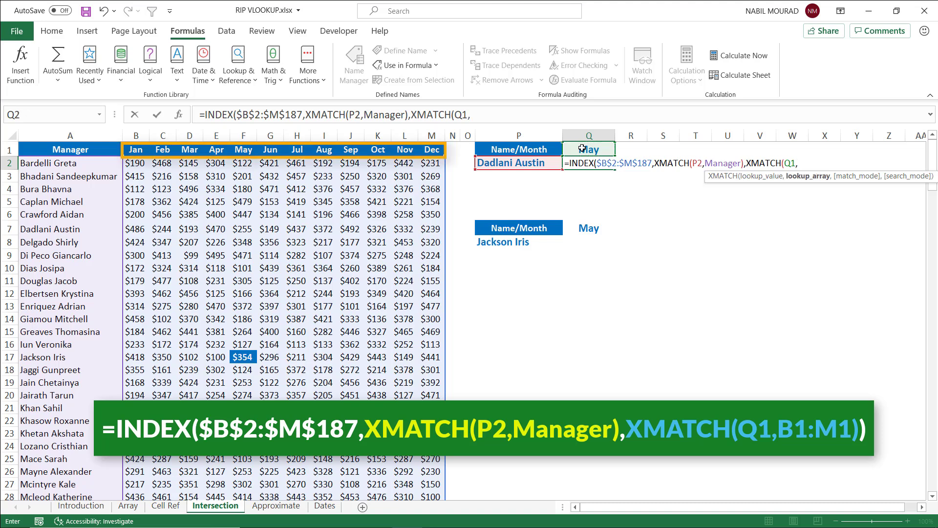
drag(136, 149, 428, 155)
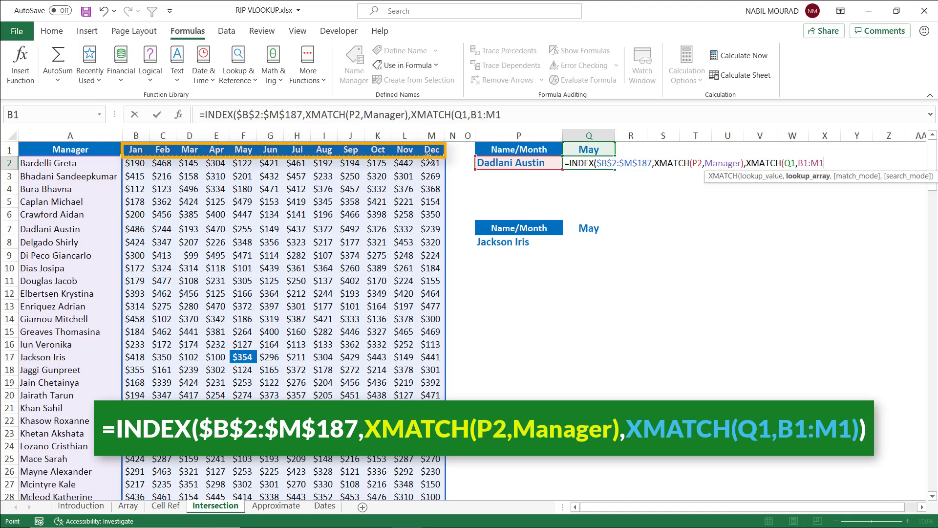
text())
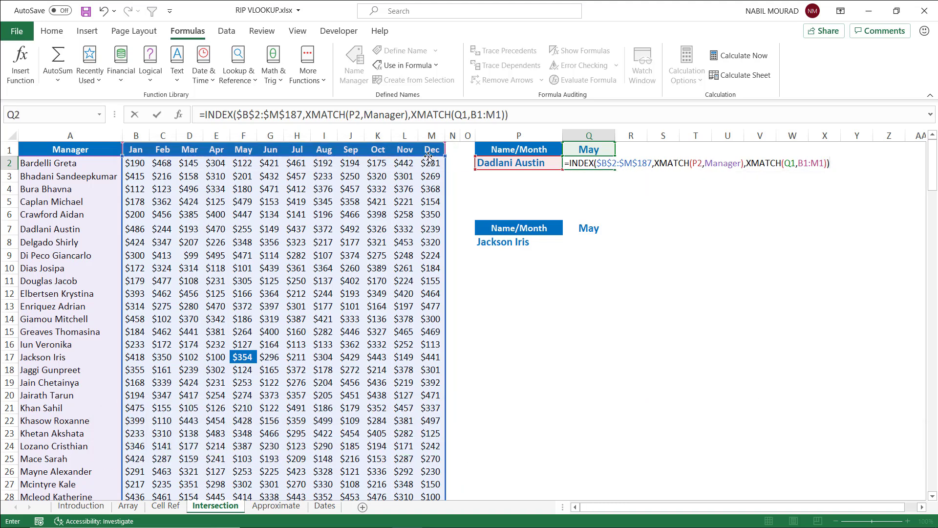
key(ctrl+Return)
key(Return)
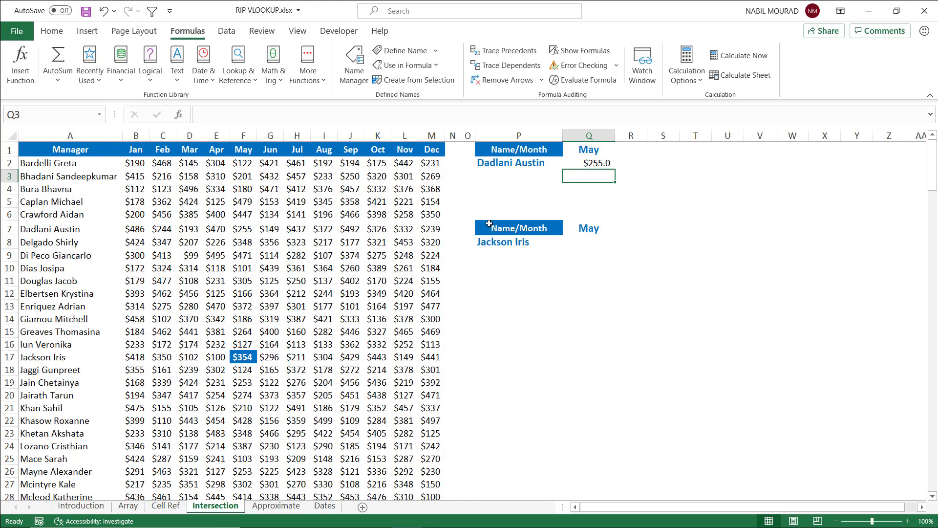
Set the manager in P8 to the same manager as in P2 and select the month cell Q7.
click(533, 161)
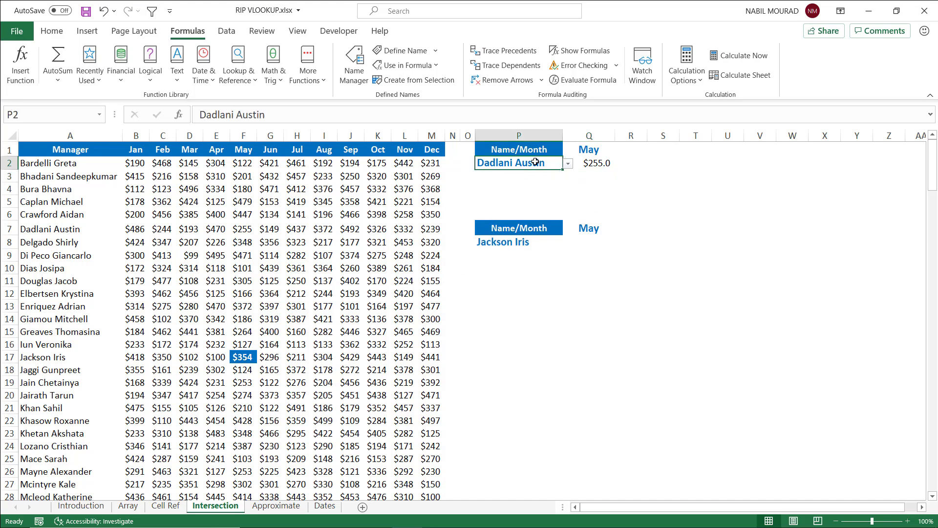
click(535, 242)
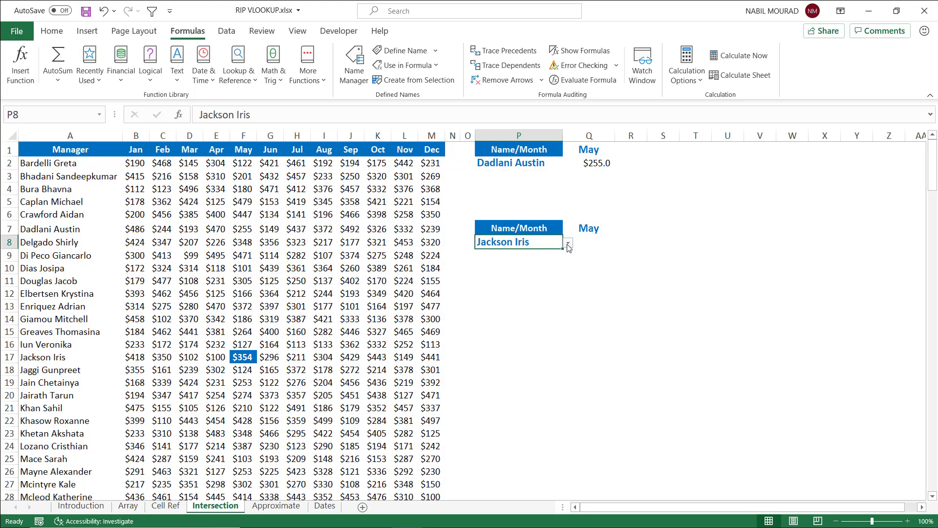
click(568, 243)
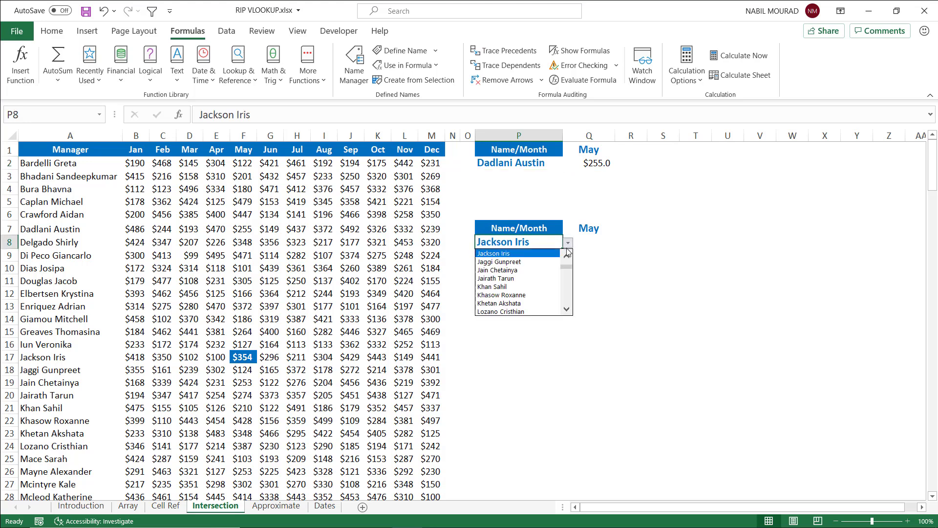
click(566, 256)
click(566, 256)
click(566, 256)
click(566, 256)
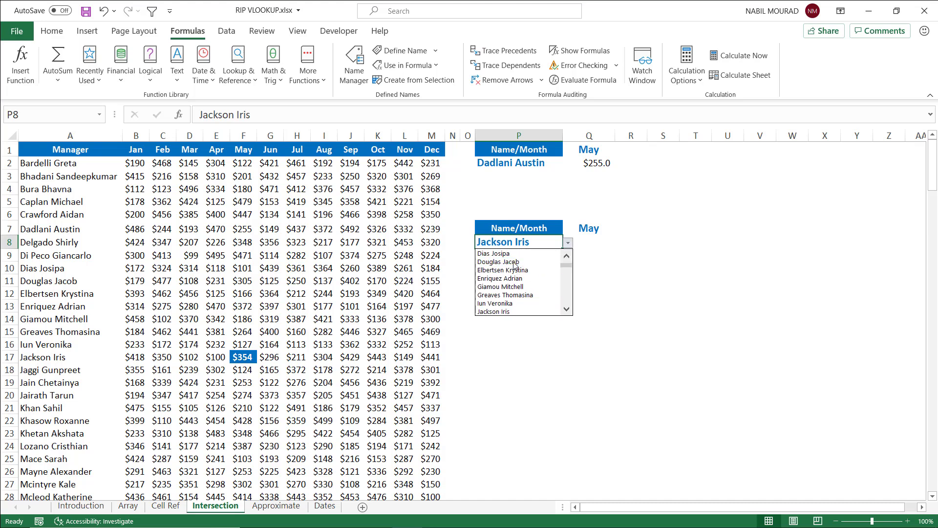
scroll(518, 267, up, 1)
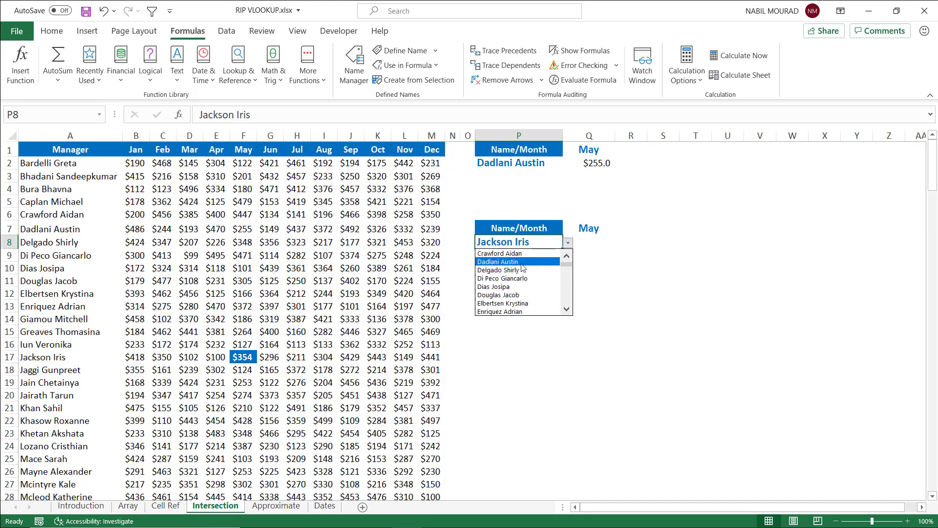
click(521, 265)
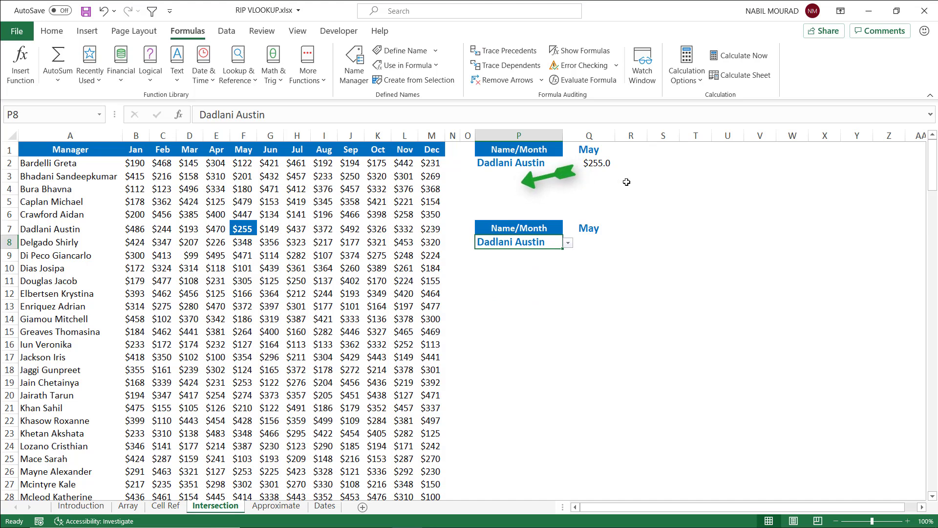
click(586, 244)
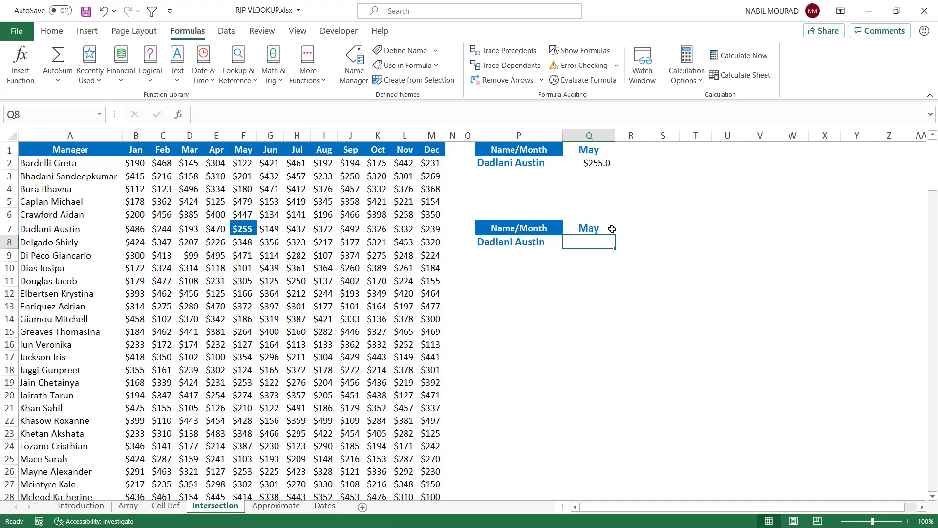
click(587, 228)
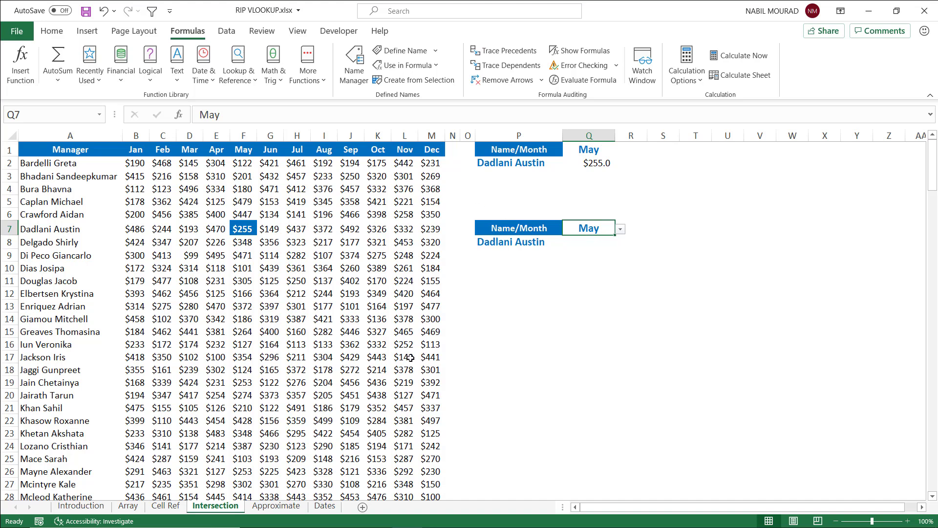
Start an XLOOKUP formula in X7 with Q7 as the lookup value and the month headers B1:M1 as the lookup array.
click(831, 229)
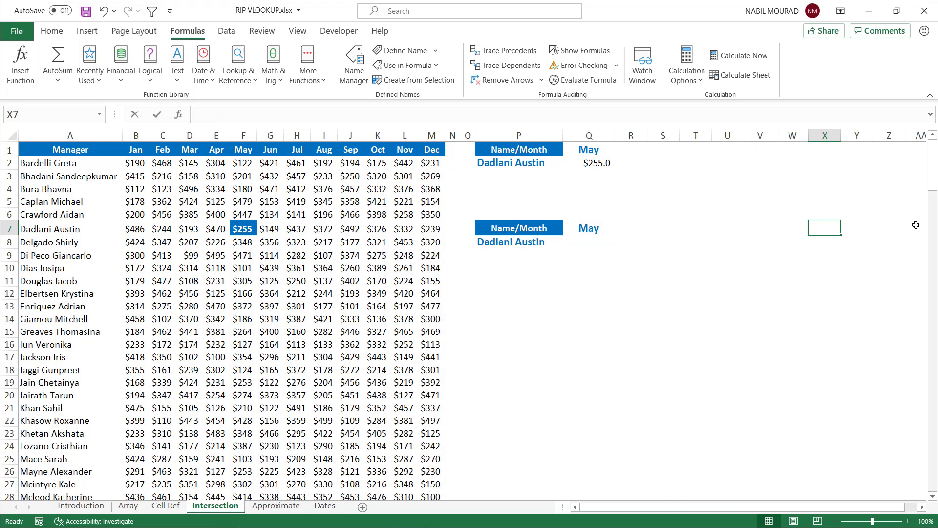
text(=xlook)
key(Tab)
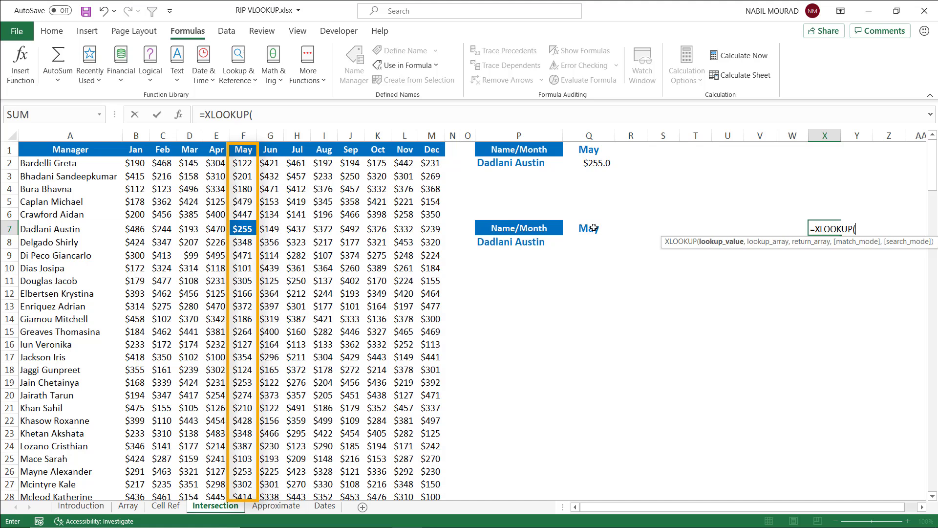
click(593, 228)
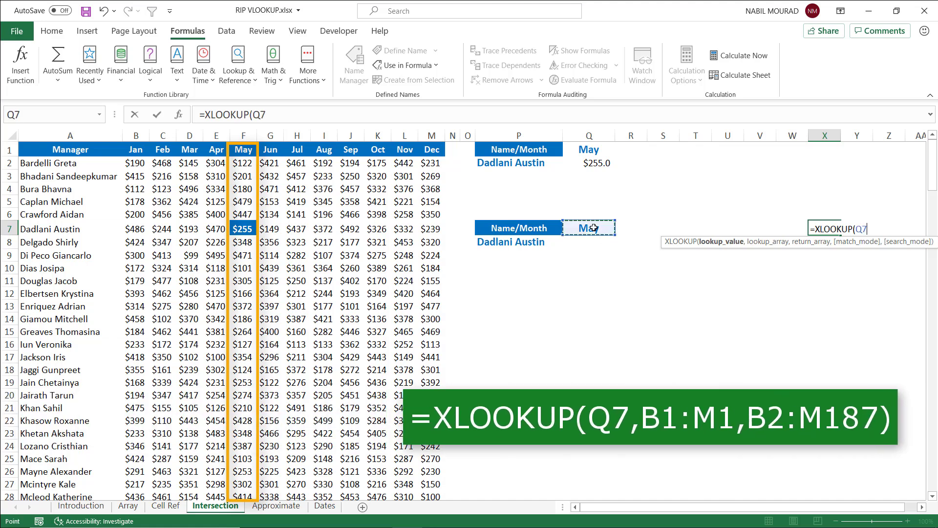
text(,)
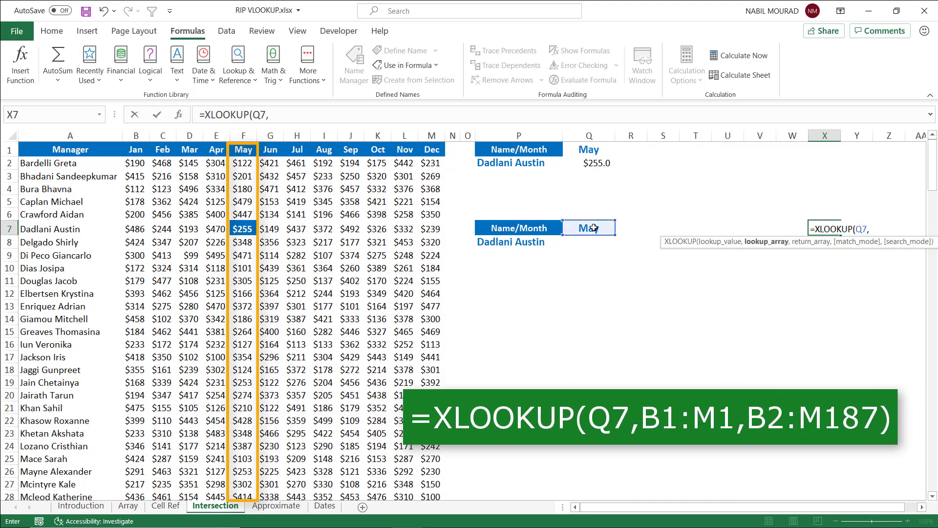
drag(139, 149, 432, 151)
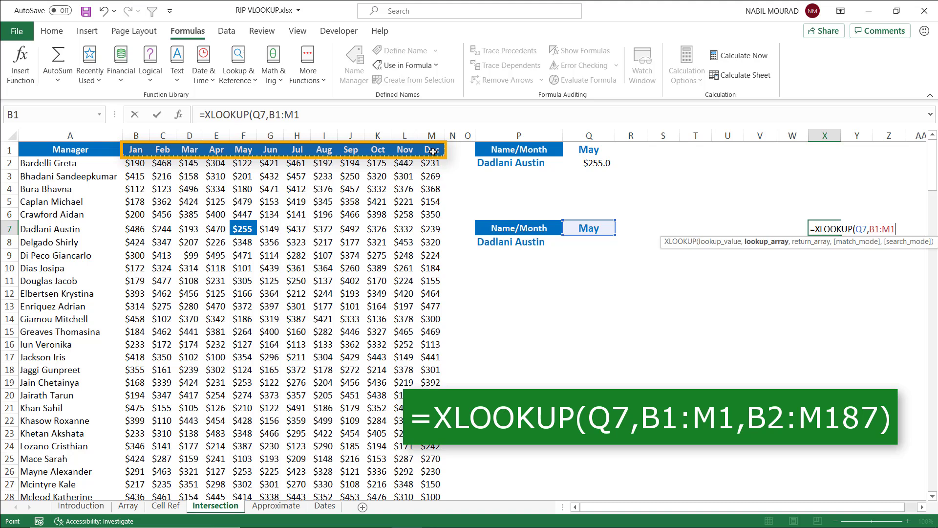
text(,)
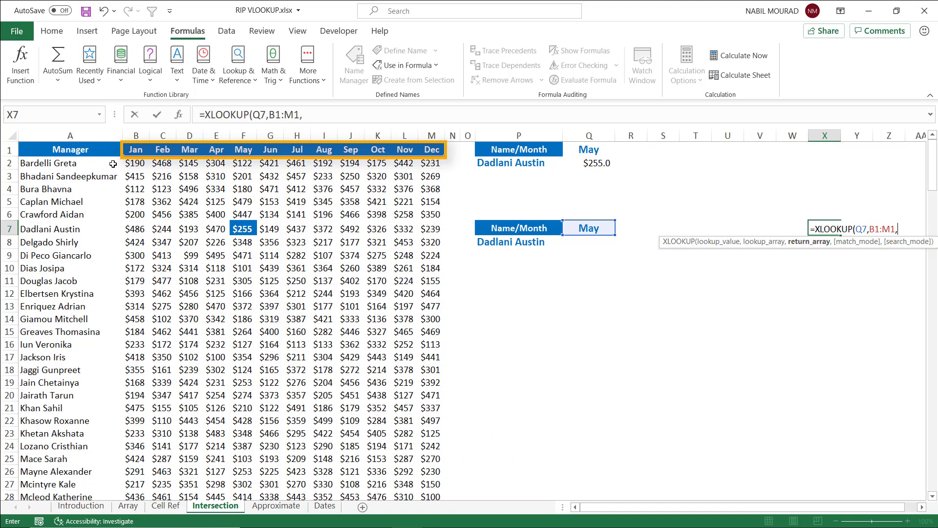
Add B2:M187 as the return array, close the XLOOKUP and enter the formula in X7.
drag(135, 165, 428, 167)
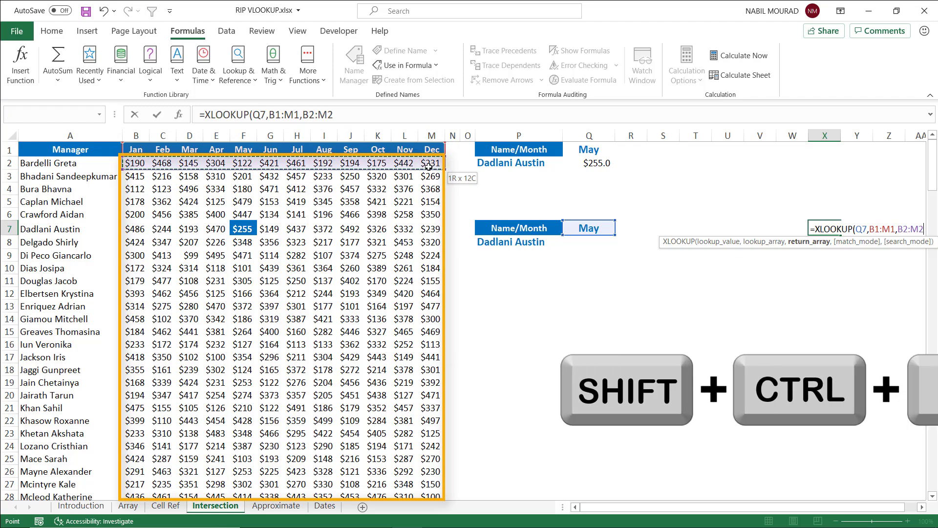
key(ctrl+shift+Down)
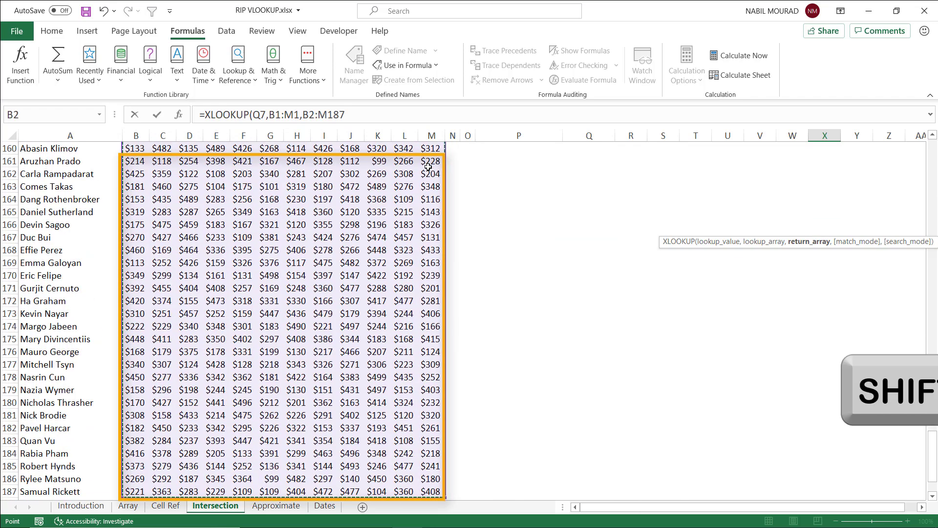
key(ctrl+BackSpace)
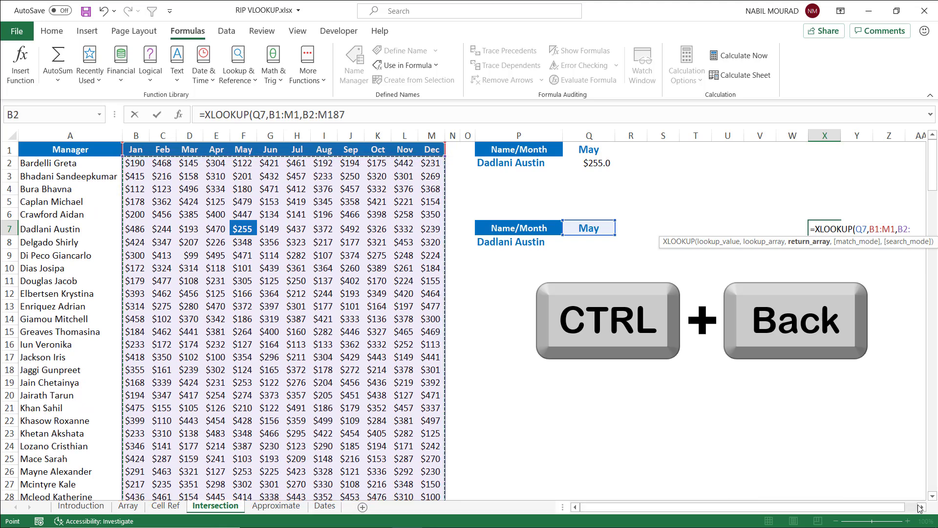
click(916, 508)
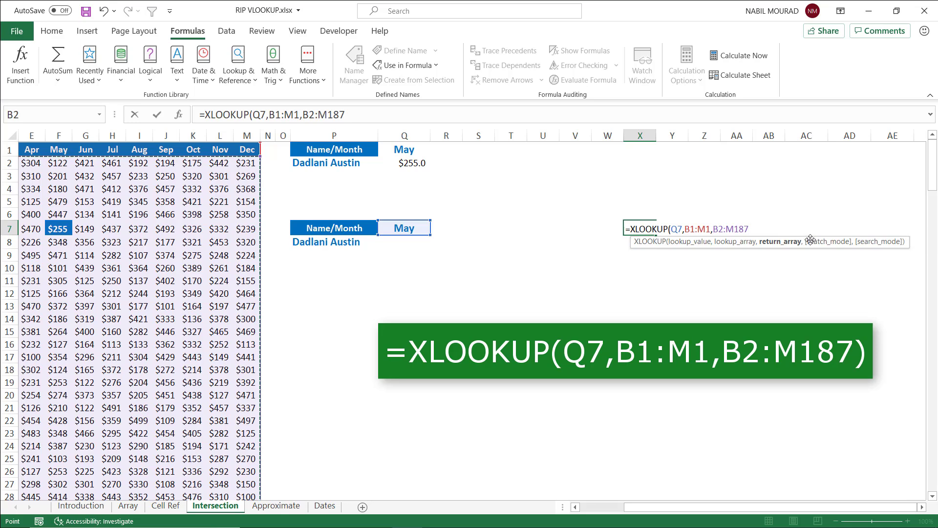
drag(809, 238, 761, 189)
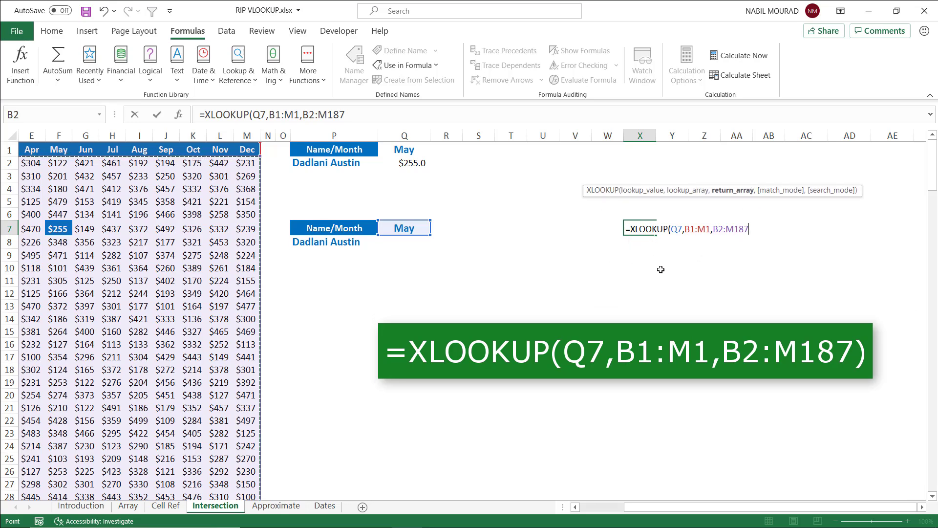
text())
key(Return)
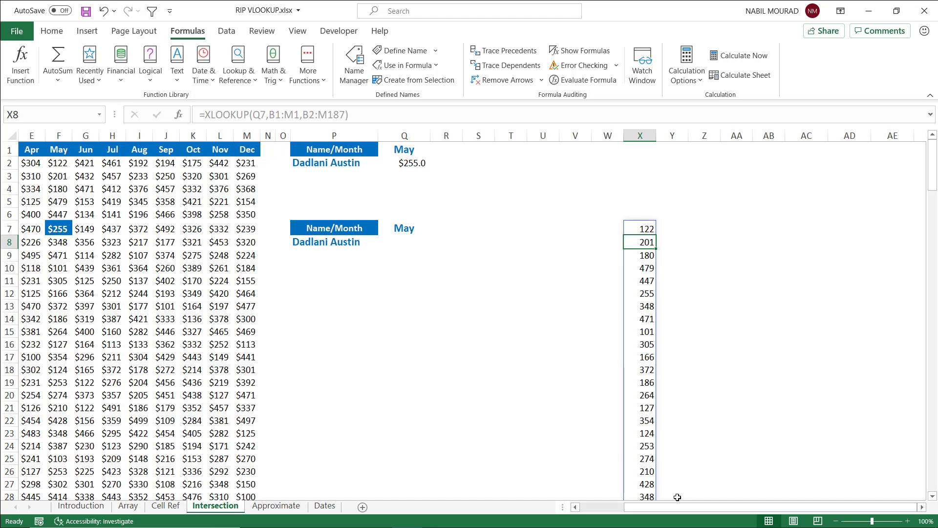
Test the spilled column by switching the month in Q7 to Dec and back to May.
drag(672, 510, 628, 515)
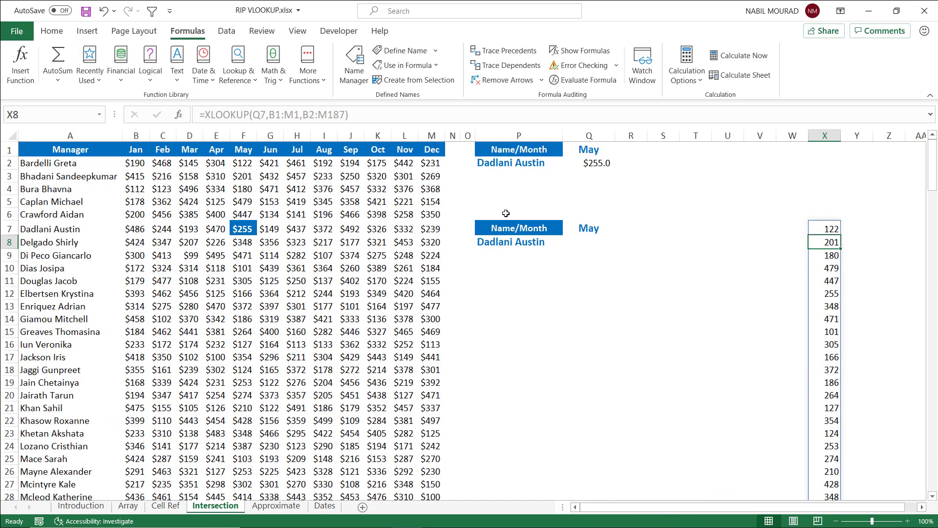
click(593, 229)
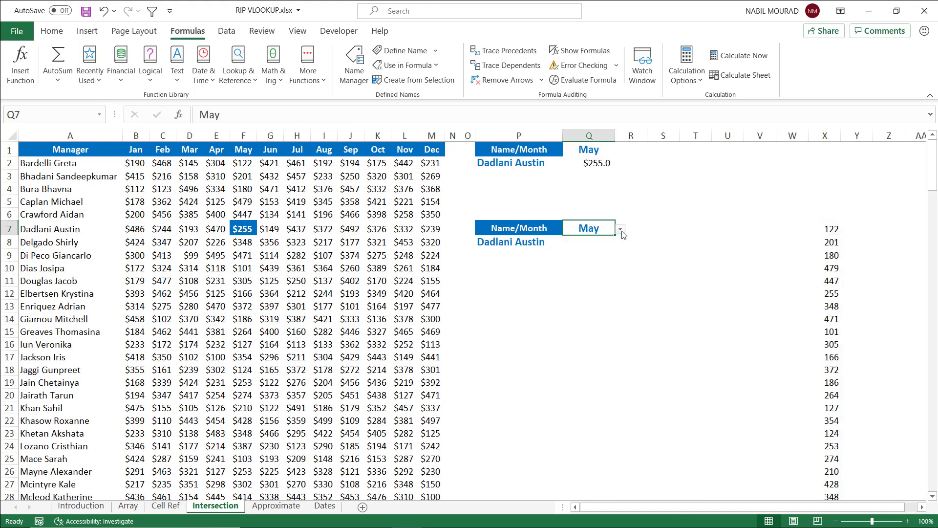
click(619, 230)
scroll(590, 293, down, 2)
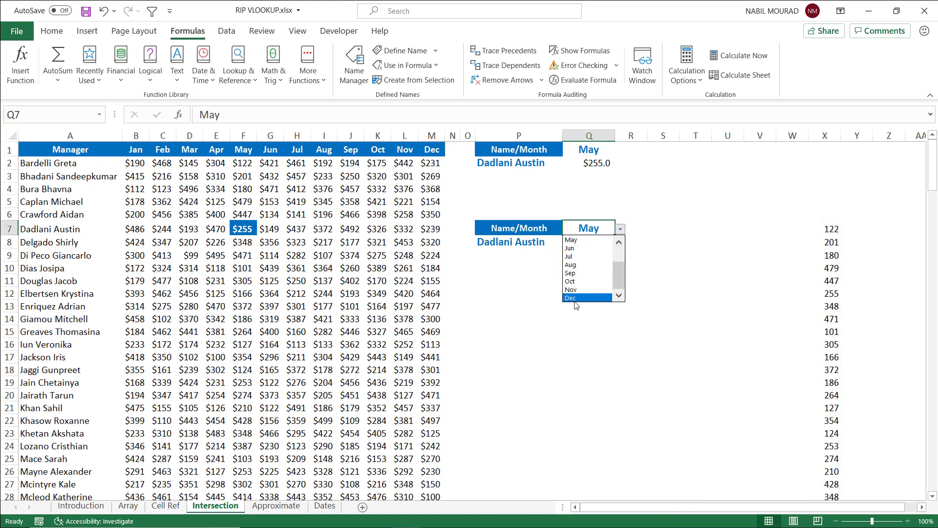
click(589, 298)
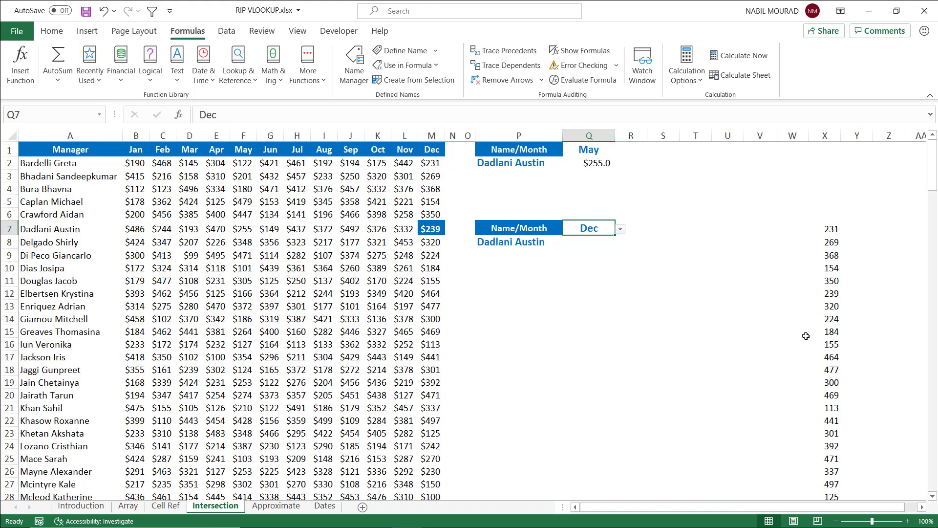
click(621, 229)
click(585, 240)
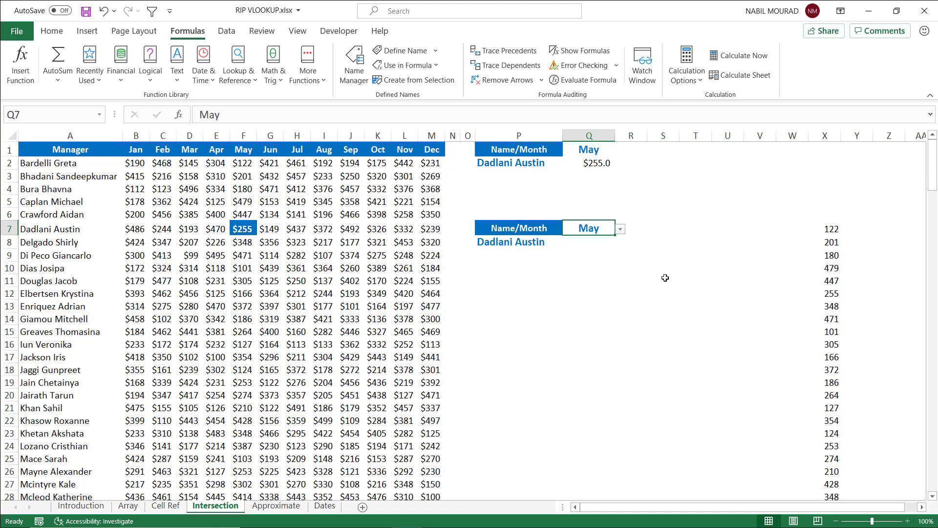
Check the formula across the spilled cells in column X and copy X7's XLOOKUP text without the equals sign, leaving the cell unedited.
click(830, 230)
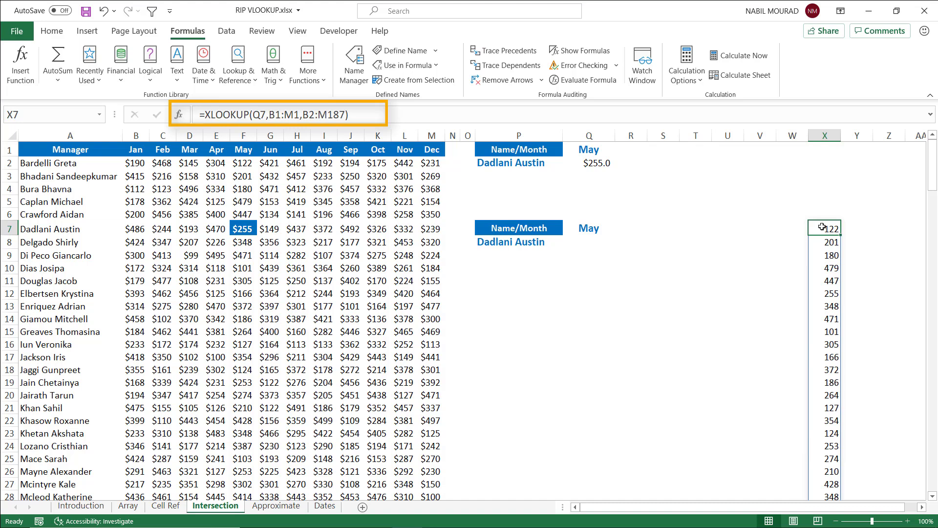
click(831, 307)
click(832, 356)
click(830, 394)
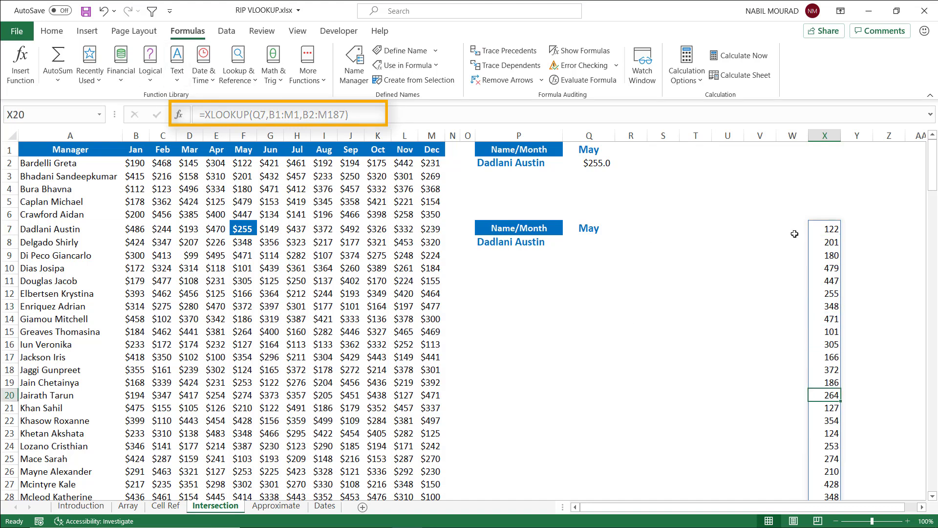
click(834, 228)
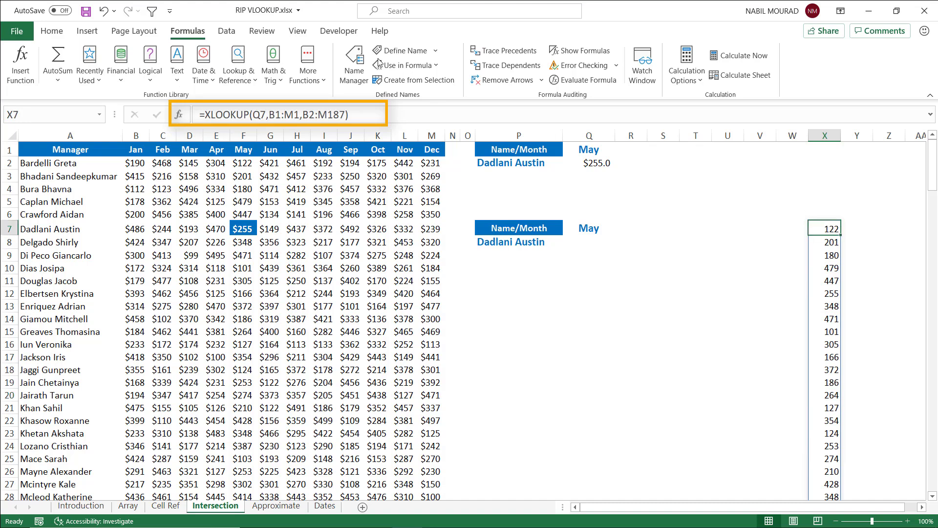
drag(358, 111, 203, 114)
key(ctrl+c)
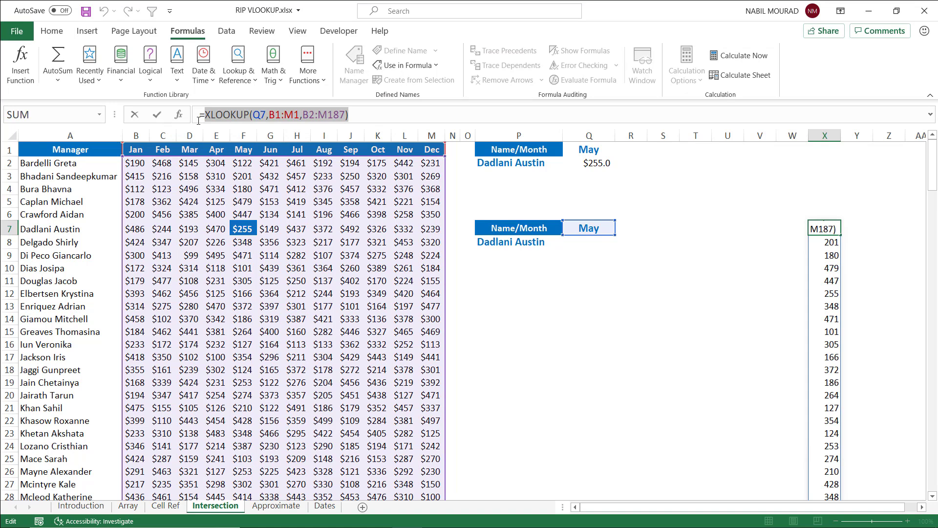
key(Escape)
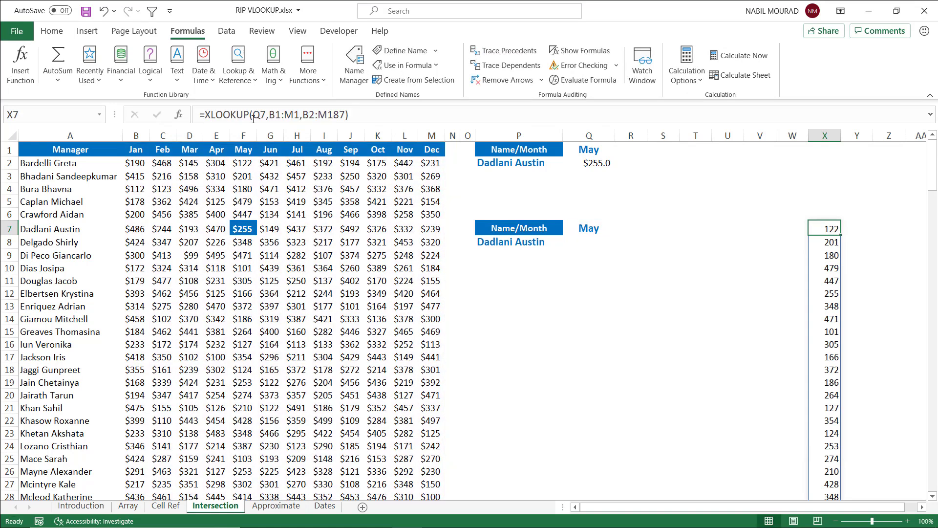
Start an XLOOKUP in Q8 with P8 as the lookup value and the Manager named range as the lookup array.
click(586, 244)
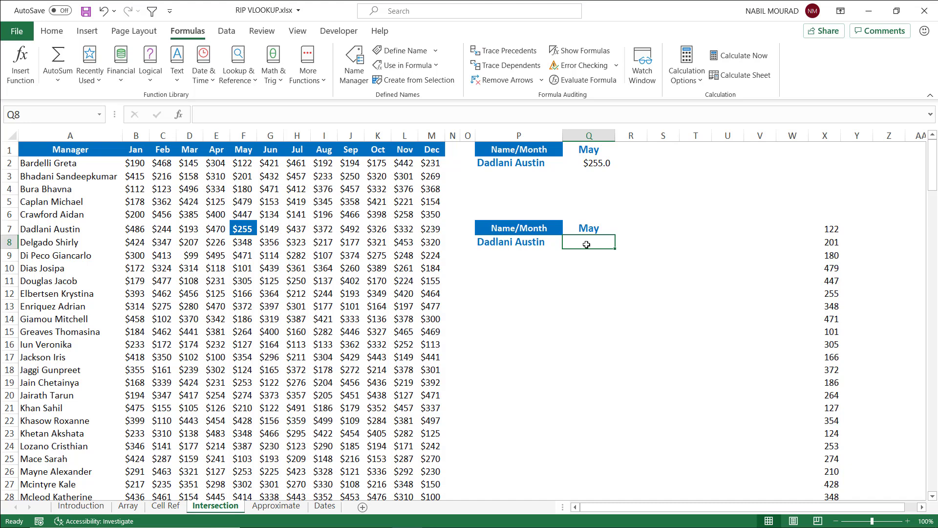
text(=xlook)
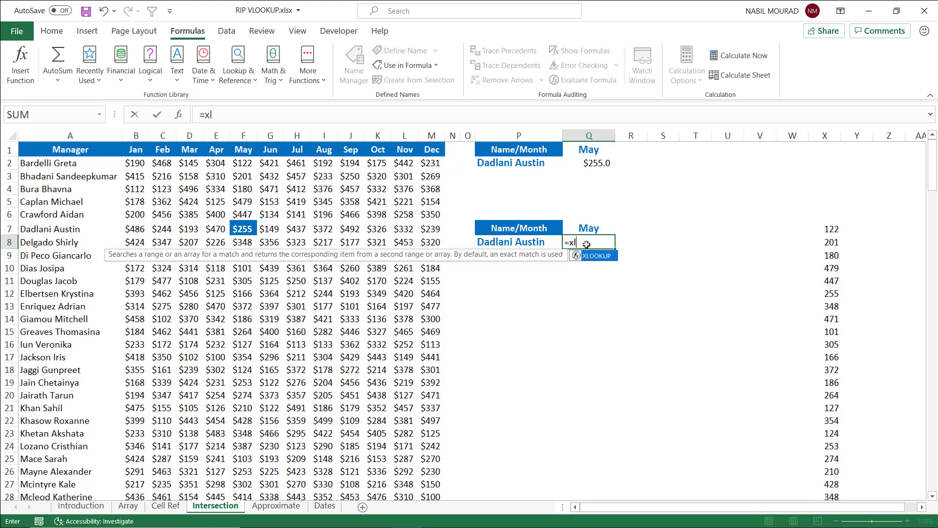
key(Tab)
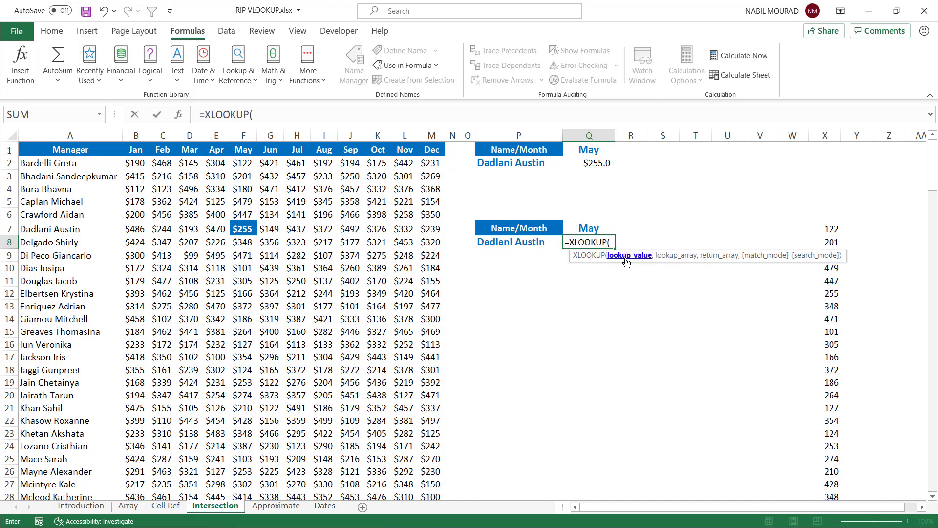
click(515, 240)
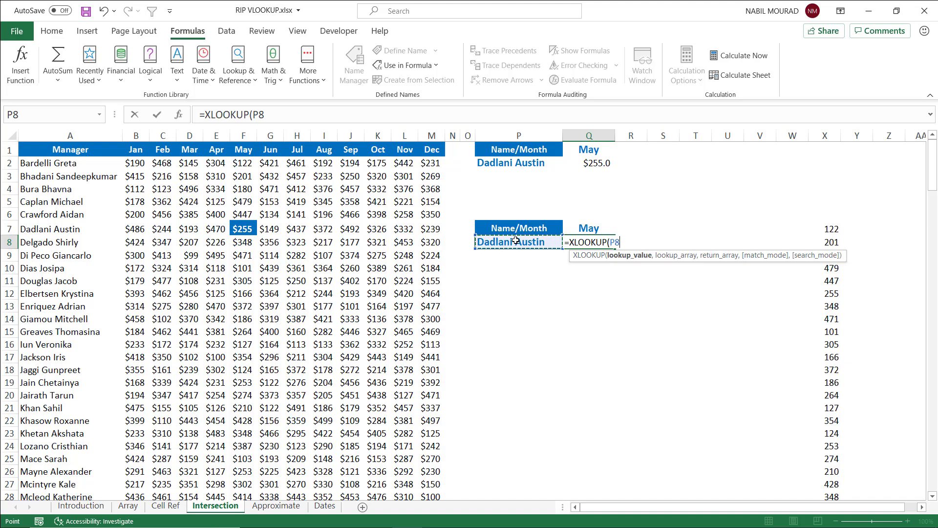
text(,)
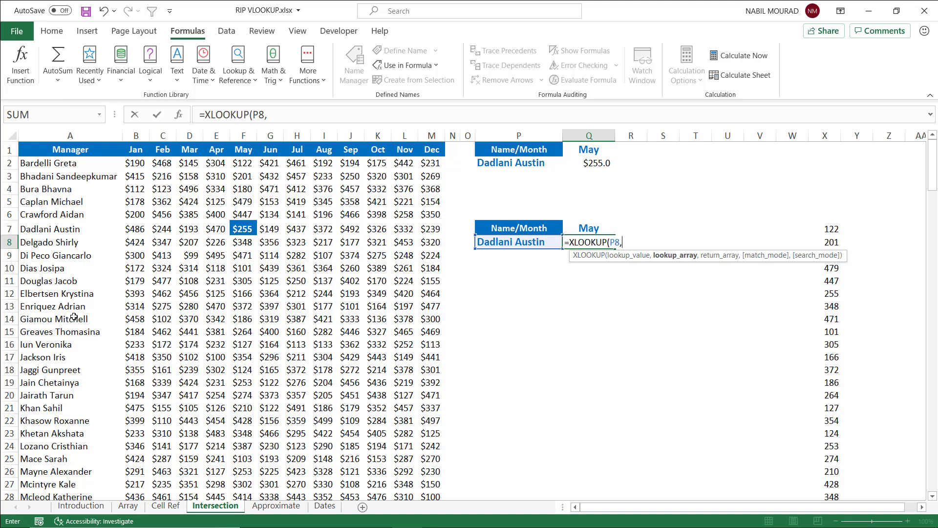
text(man)
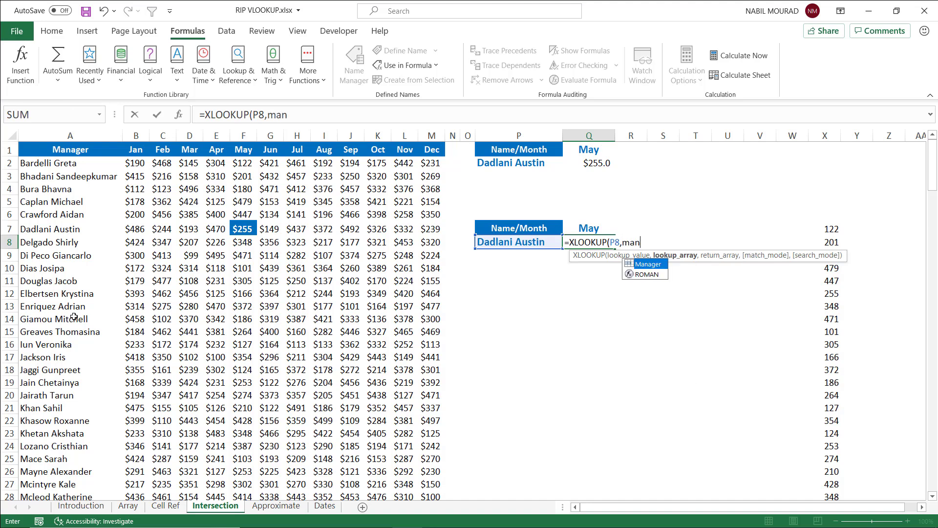
key(Tab)
text(,)
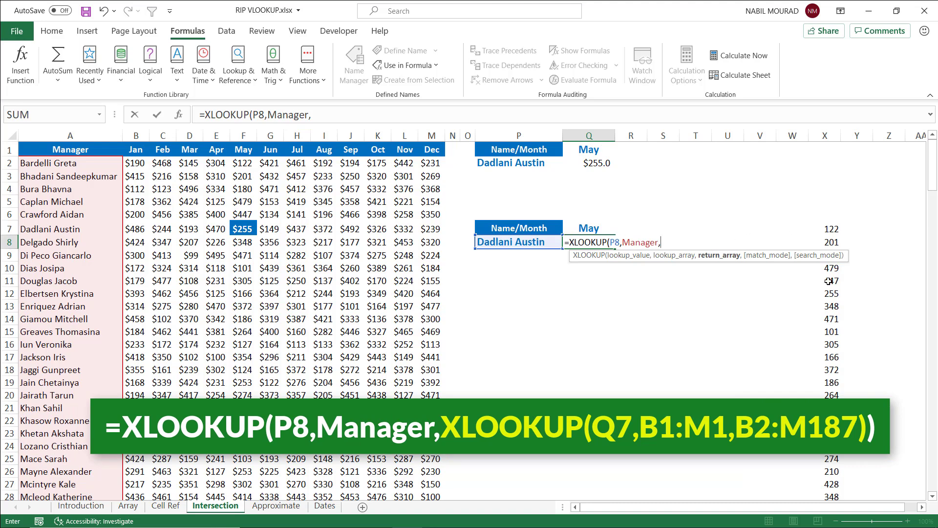
Paste the copied XLOOKUP(Q7,B1:M1,B2:M187) as the return array, close the outer XLOOKUP and enter the formula in Q8.
key(ctrl+v)
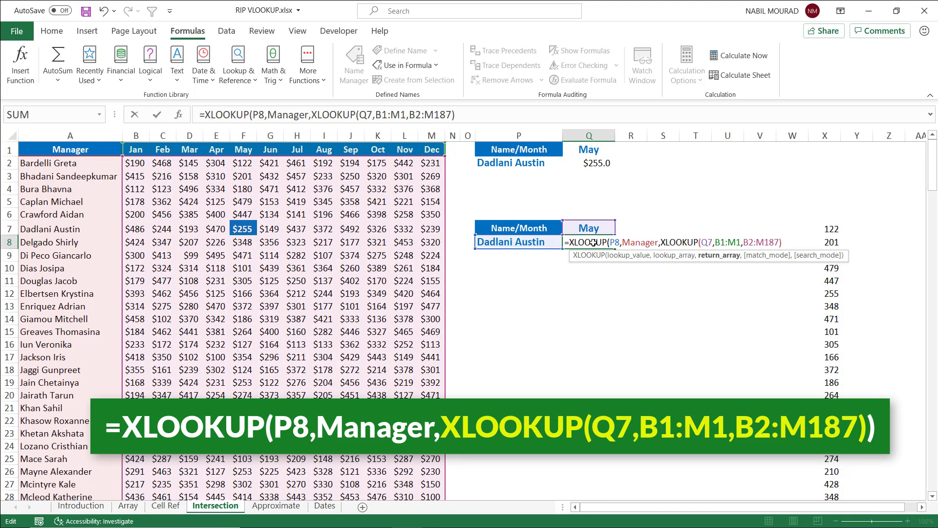
text())
key(Return)
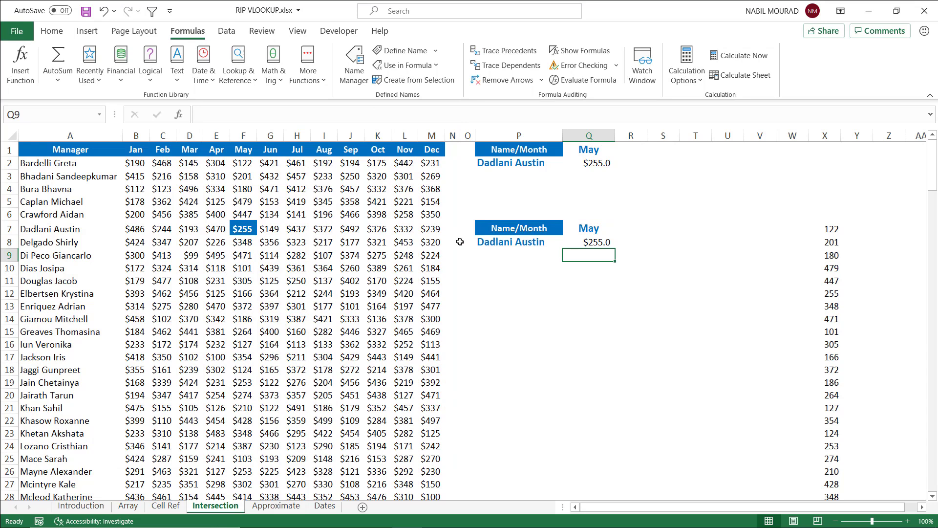
Test the nested XLOOKUP by setting P8 to the manager listed in A11 and the month in Q7 to Oct.
click(489, 243)
click(569, 243)
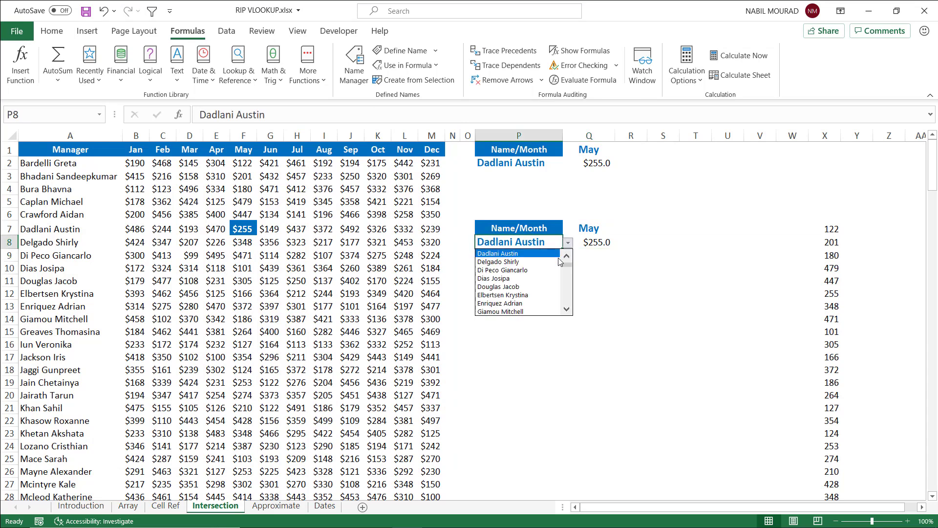
click(503, 289)
click(592, 232)
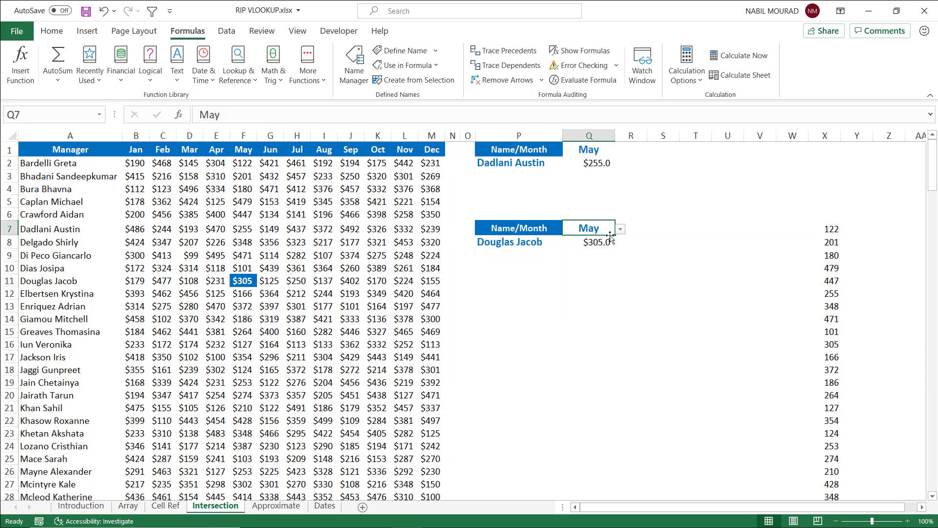
click(620, 229)
click(569, 282)
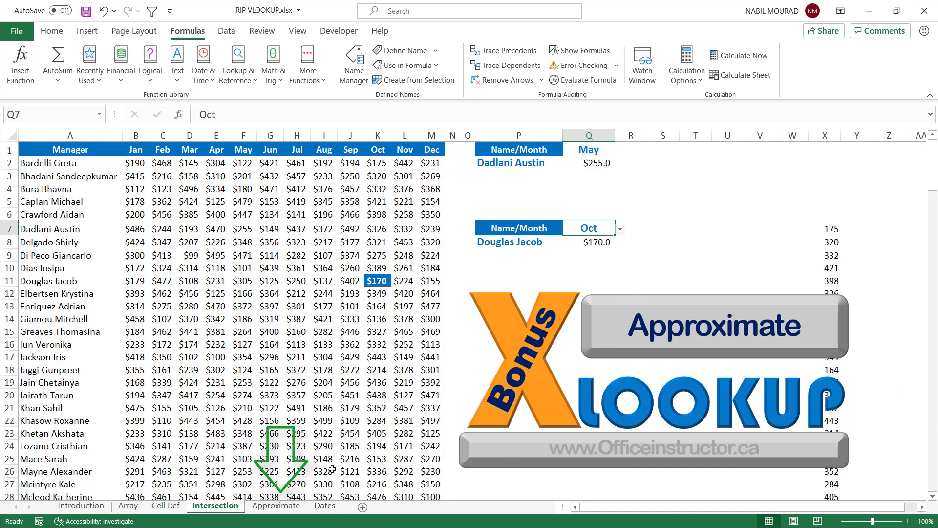
Switch to the Approximate sheet with the income and tax table.
click(269, 509)
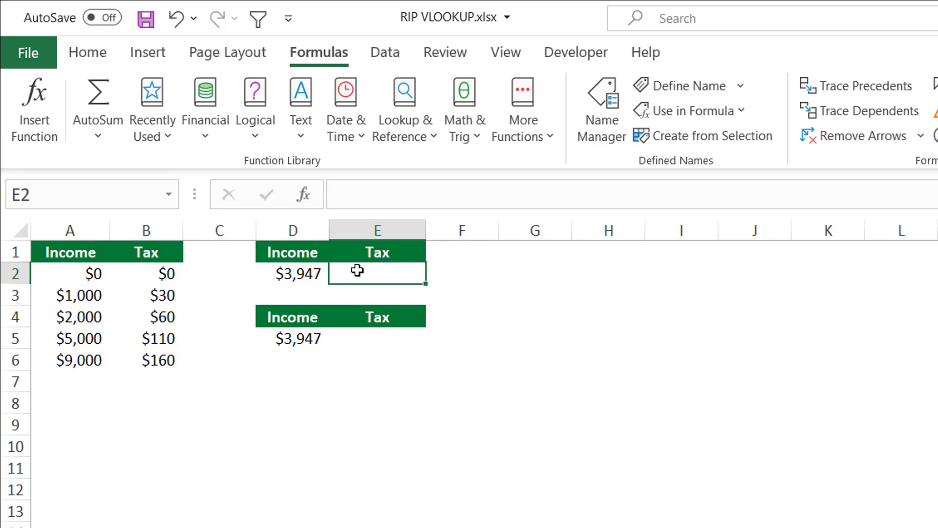
Enter a VLOOKUP in E2 that looks up D2 in A2:B6 and returns column 2 with approximate match (TRUE).
text(=vlo)
key(Tab)
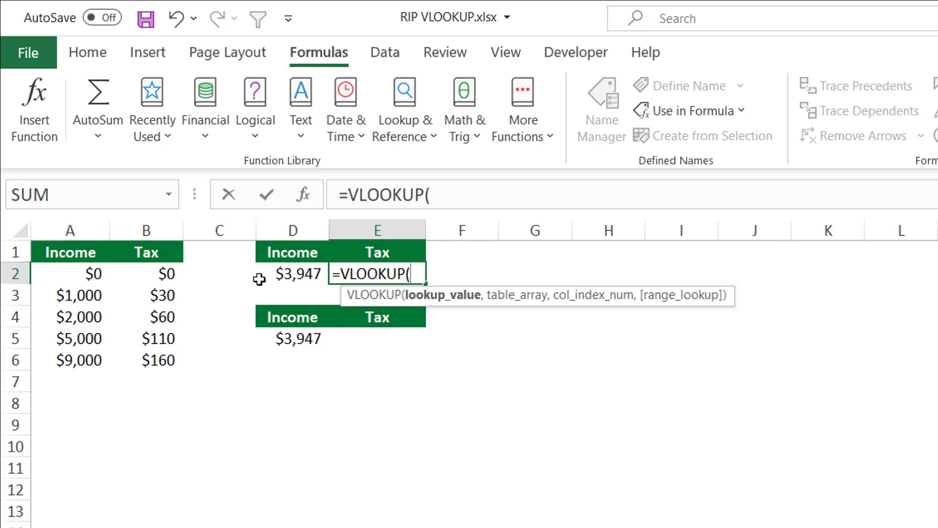
click(291, 275)
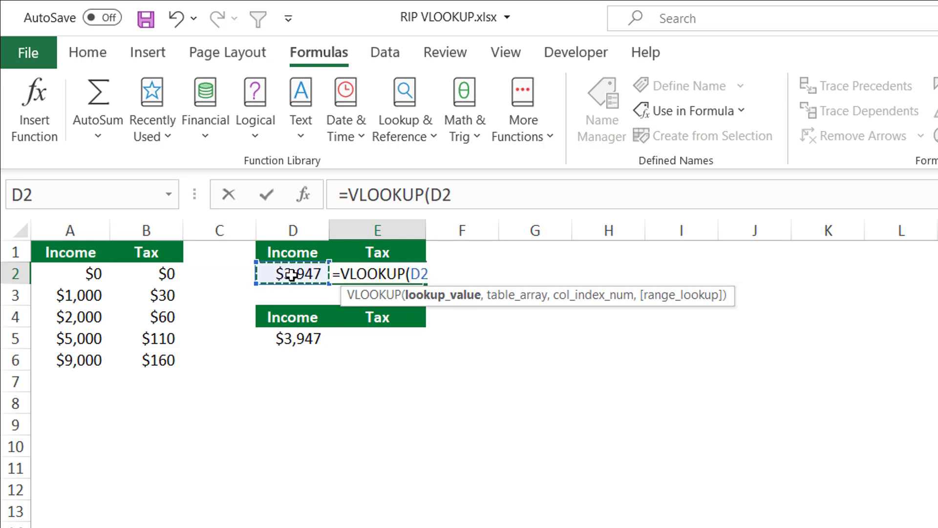
text(,)
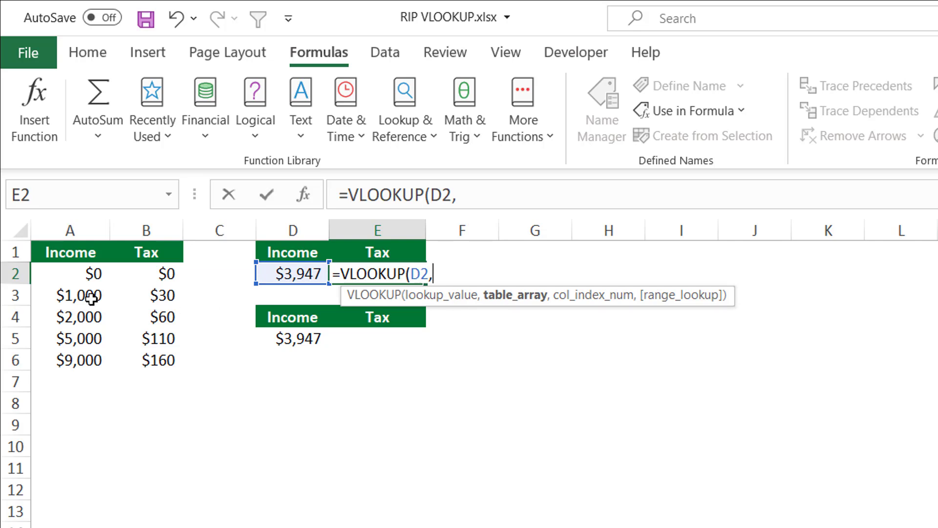
drag(68, 279, 142, 362)
text(,)
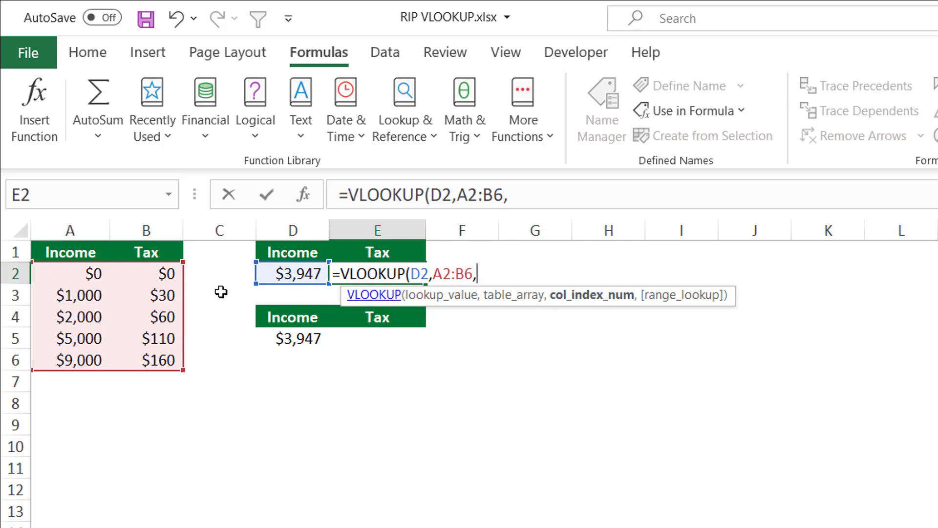
text(2,)
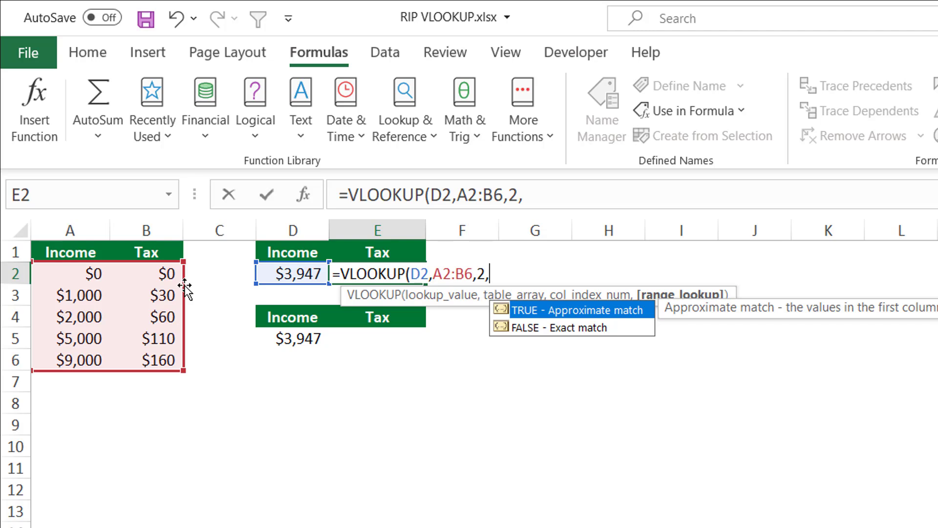
key(Tab)
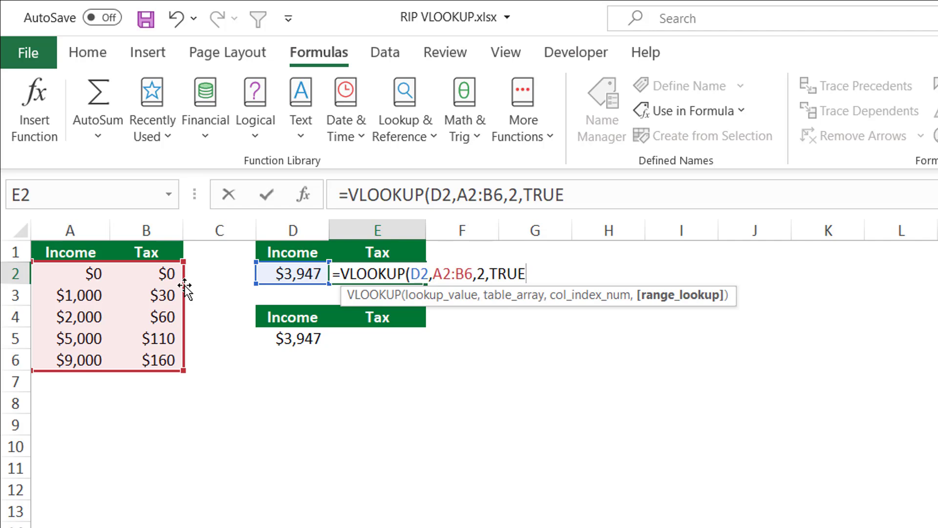
text())
key(Return)
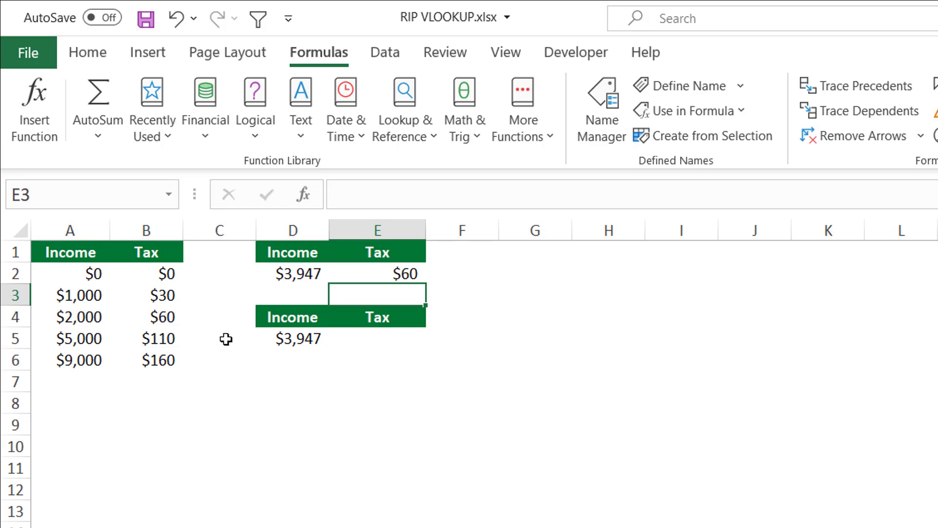
Start an XLOOKUP in E5 with D5 as the lookup value and A2:A6 as the lookup array.
click(368, 339)
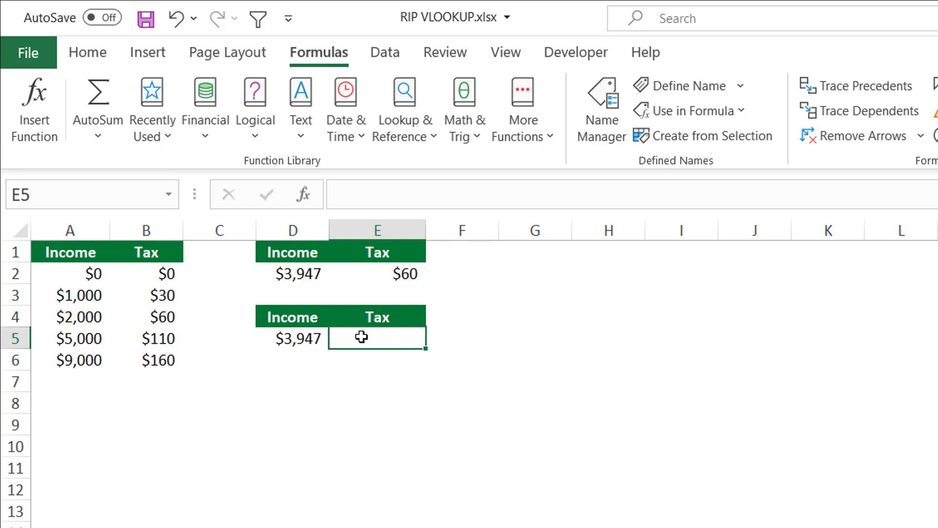
text(=xlook)
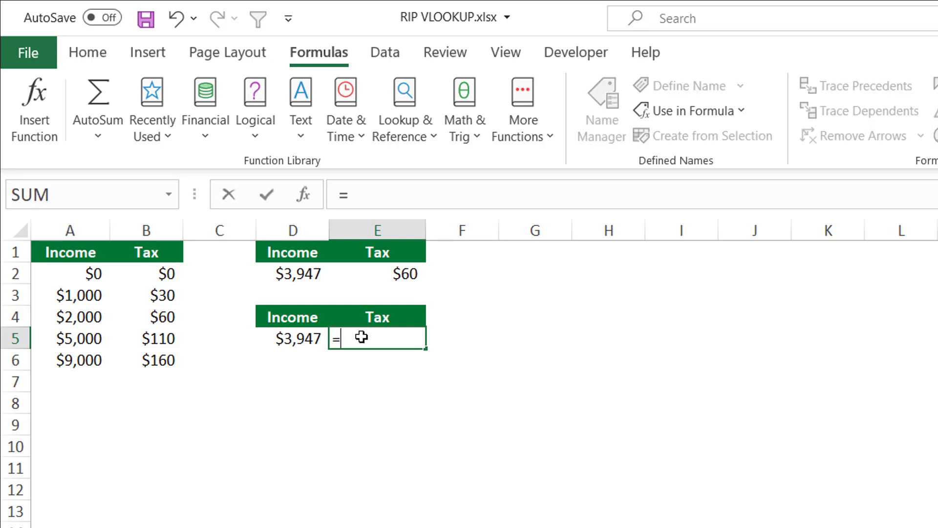
key(Tab)
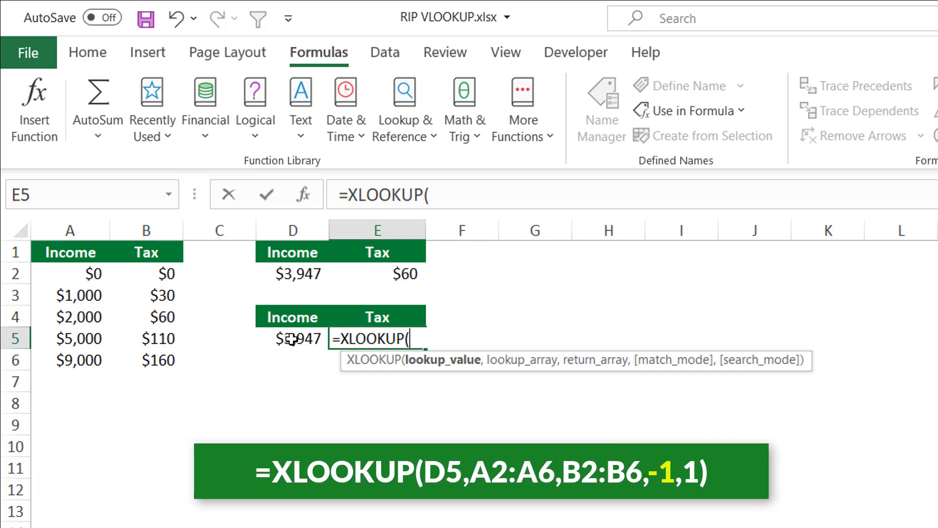
click(292, 338)
text(,)
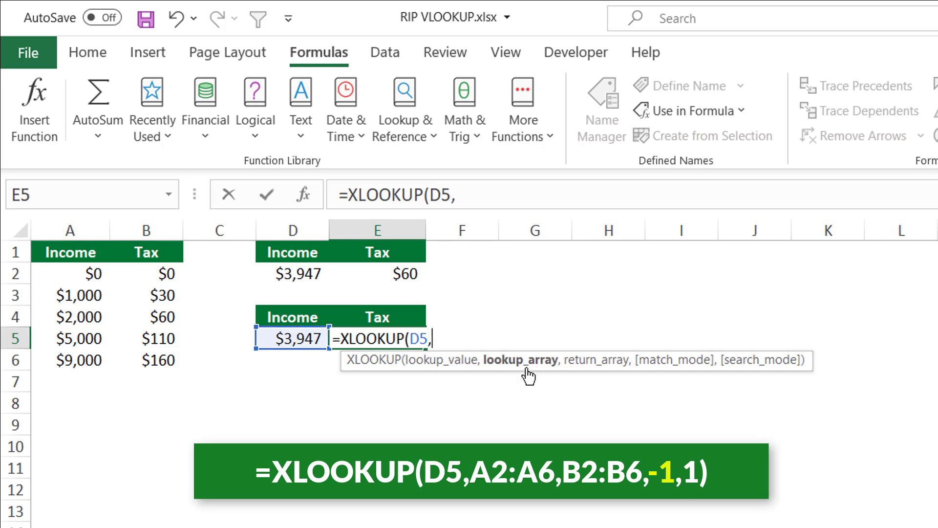
click(85, 273)
drag(91, 298, 90, 364)
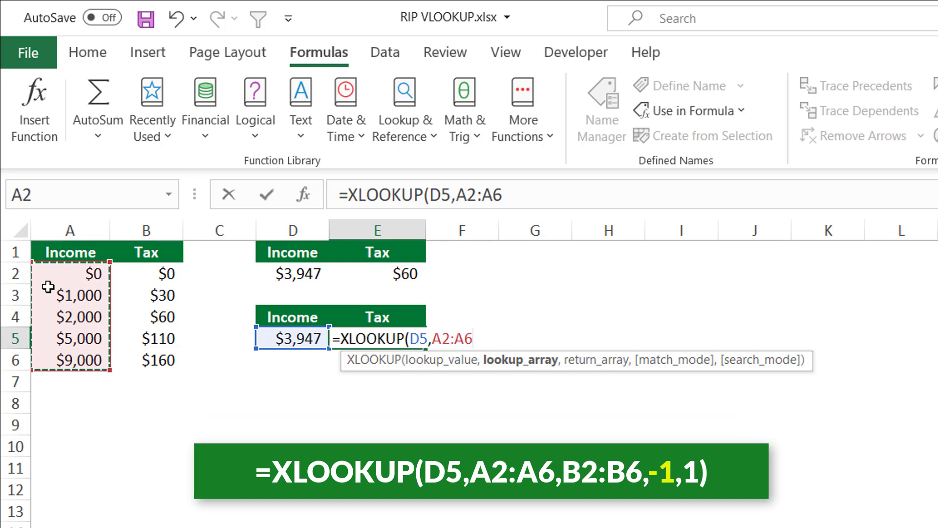
text(,)
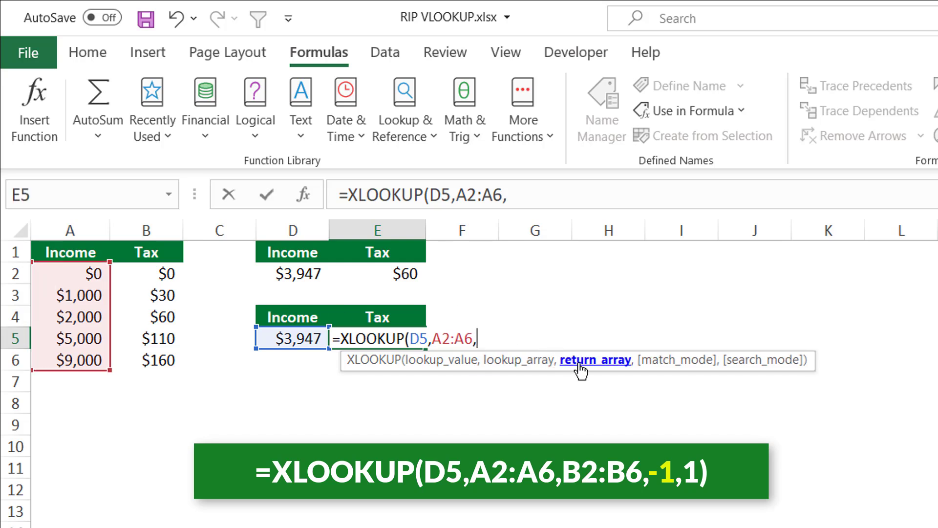
Complete the E5 XLOOKUP with return array B2:B6, match mode -1 for next smaller item and search mode 1, and enter it.
drag(148, 273, 163, 360)
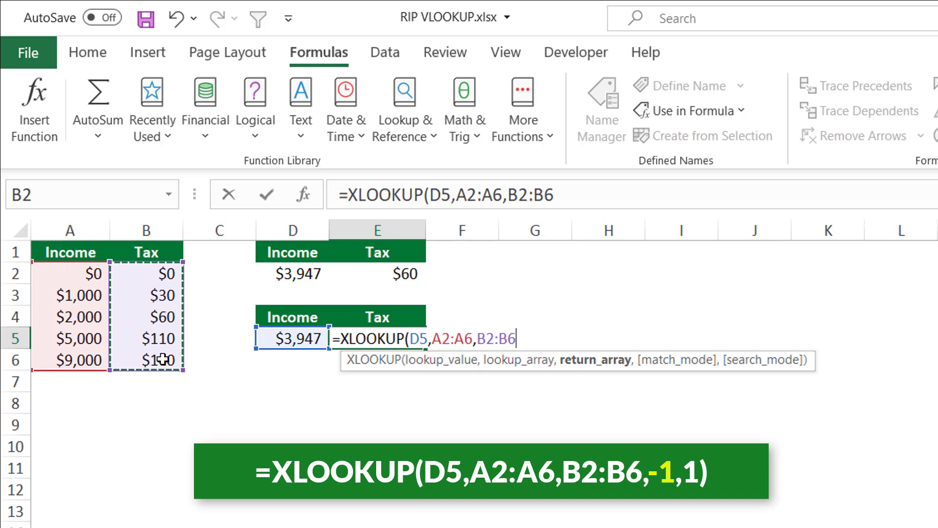
text(,)
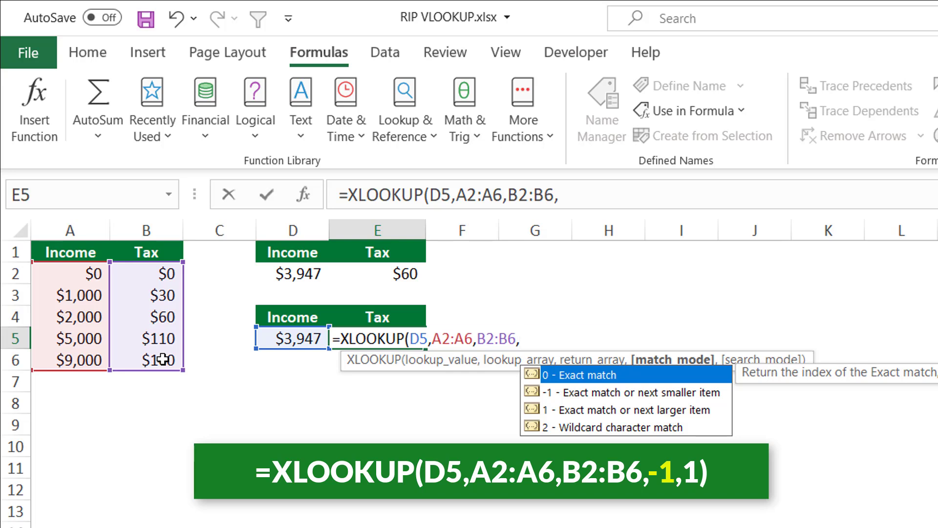
text(-1)
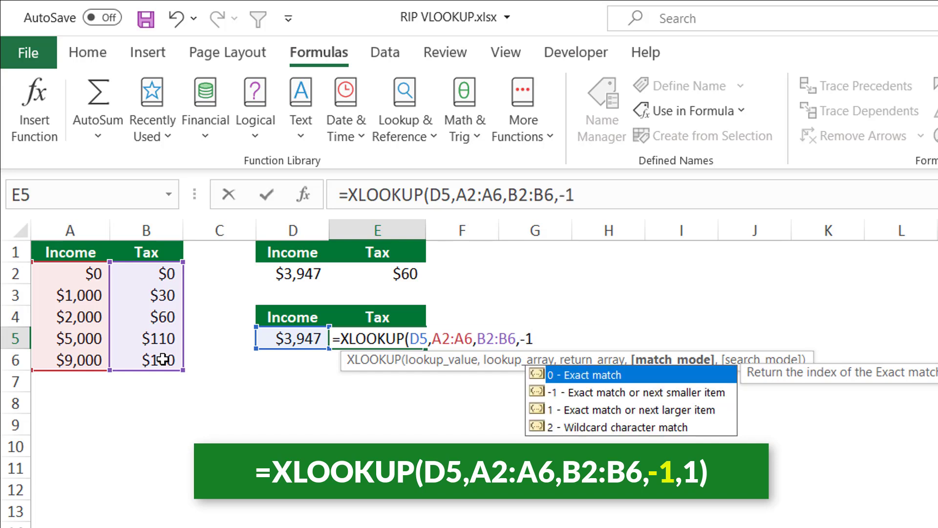
text(,)
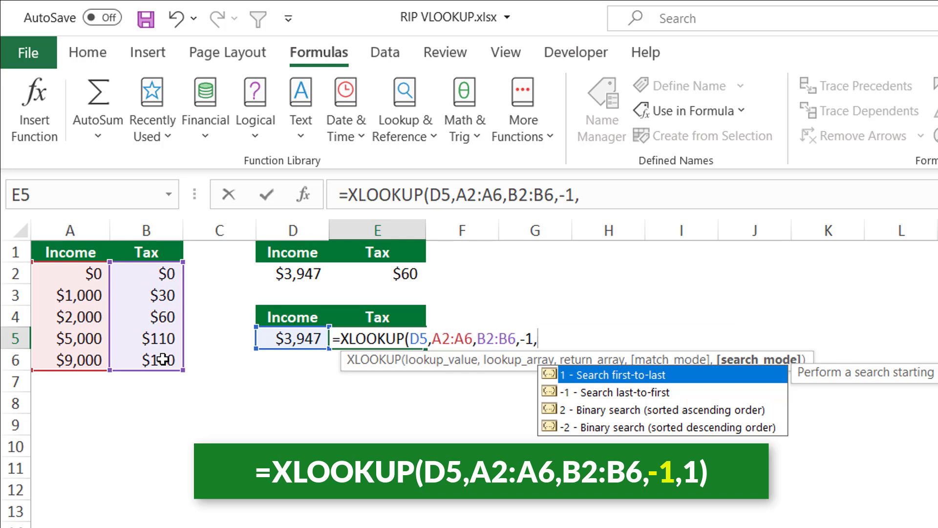
text(1))
key(Return)
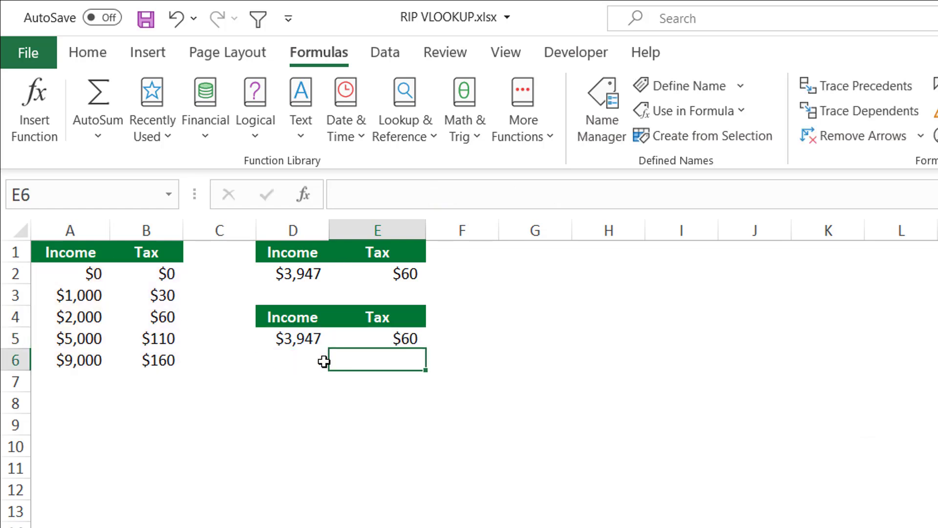
Change the match mode of the XLOOKUP in E5 to 1, exact match or next larger item.
key(F2)
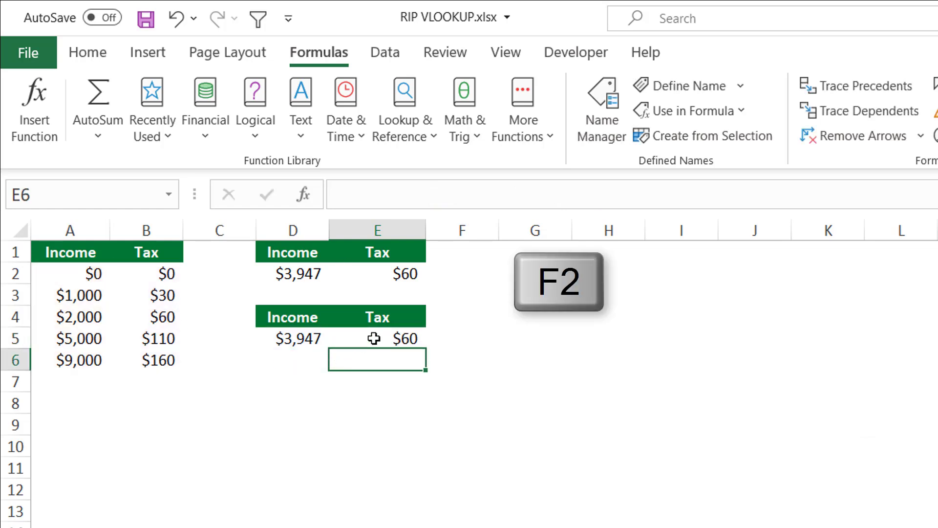
click(373, 338)
key(F2)
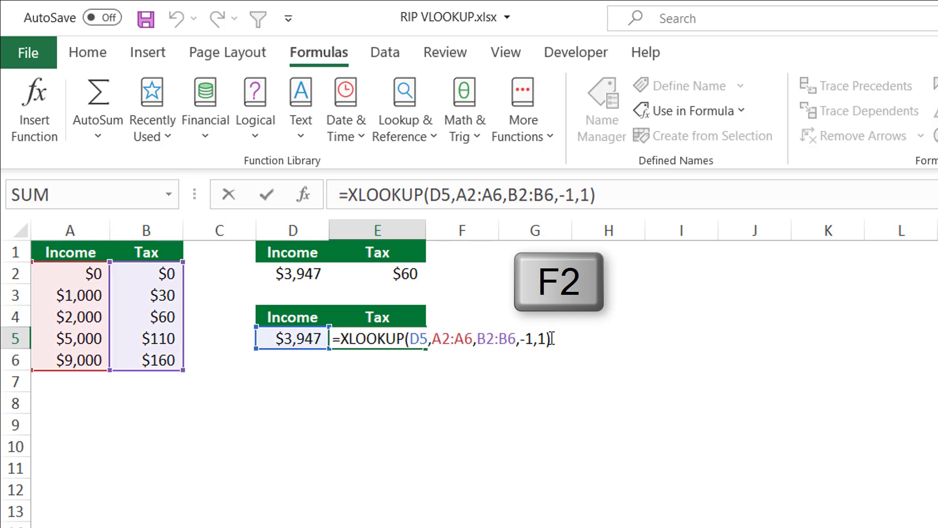
click(467, 341)
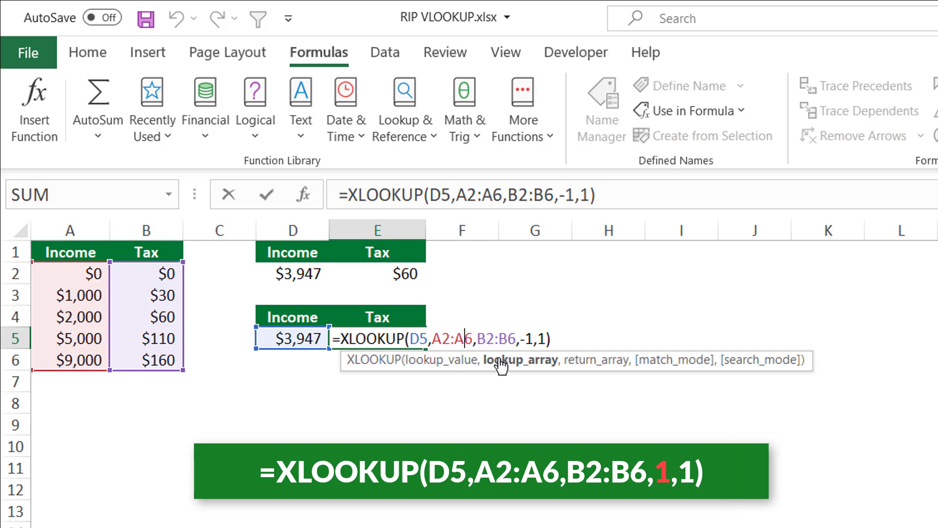
click(673, 365)
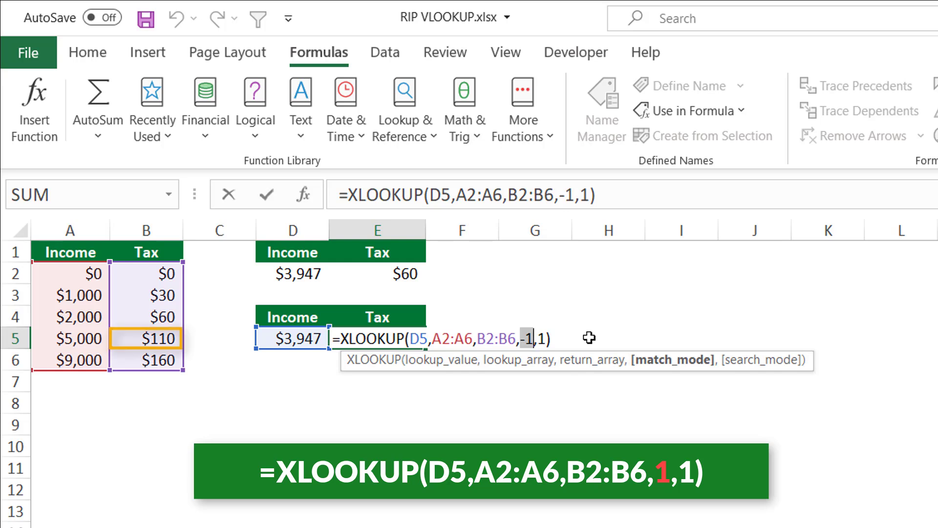
text(1)
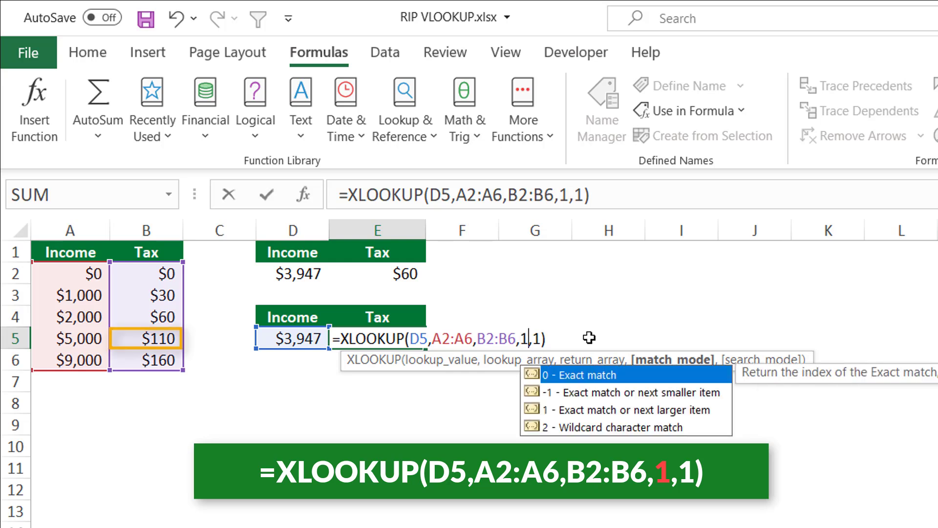
key(Return)
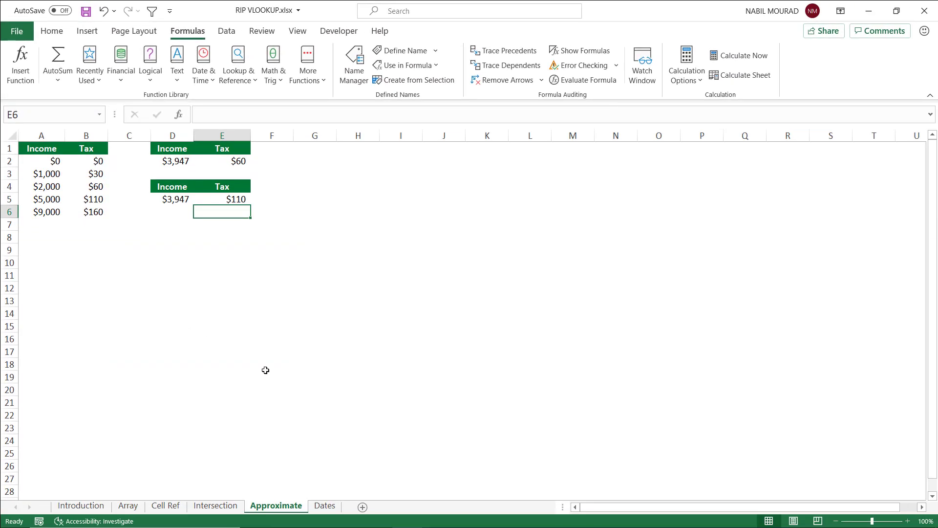
Review the finished examples on the Array, Cell Ref and Intersection sheets, and return to the Approximate sheet.
click(129, 507)
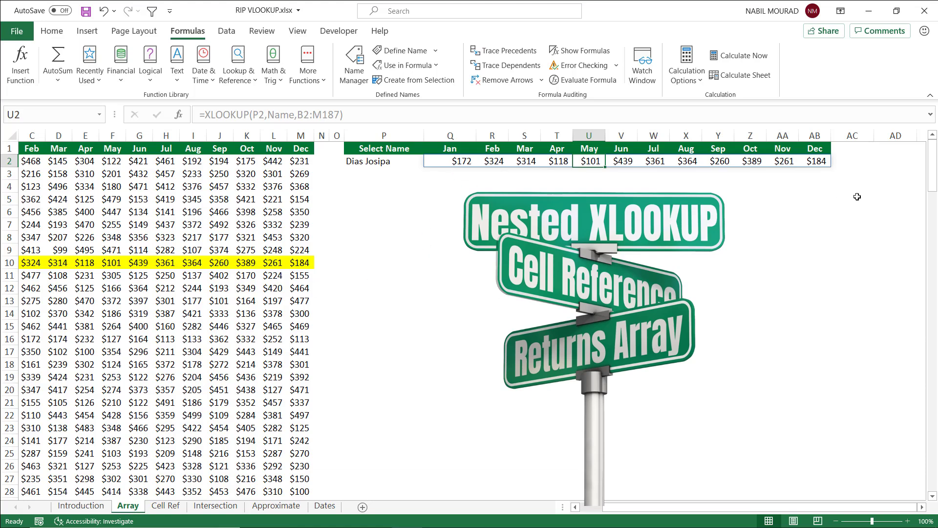
click(166, 506)
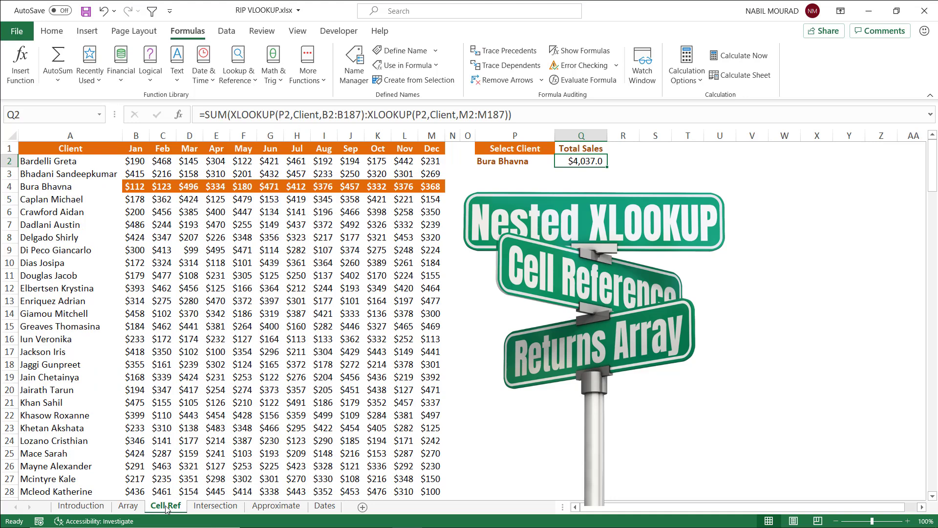
click(213, 506)
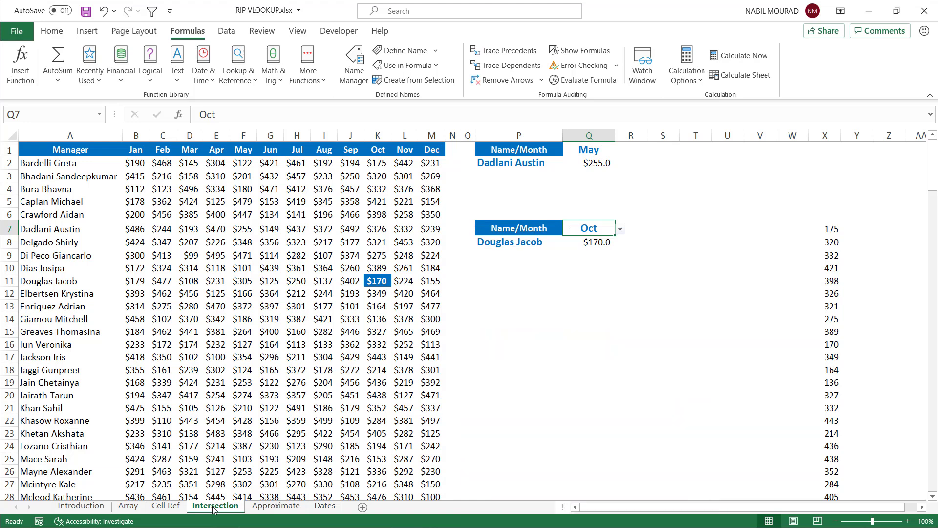
click(275, 506)
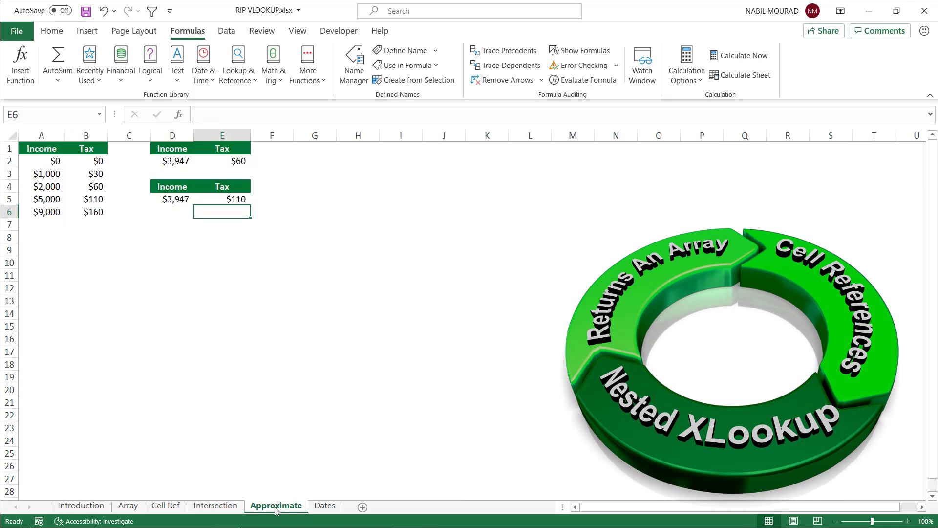